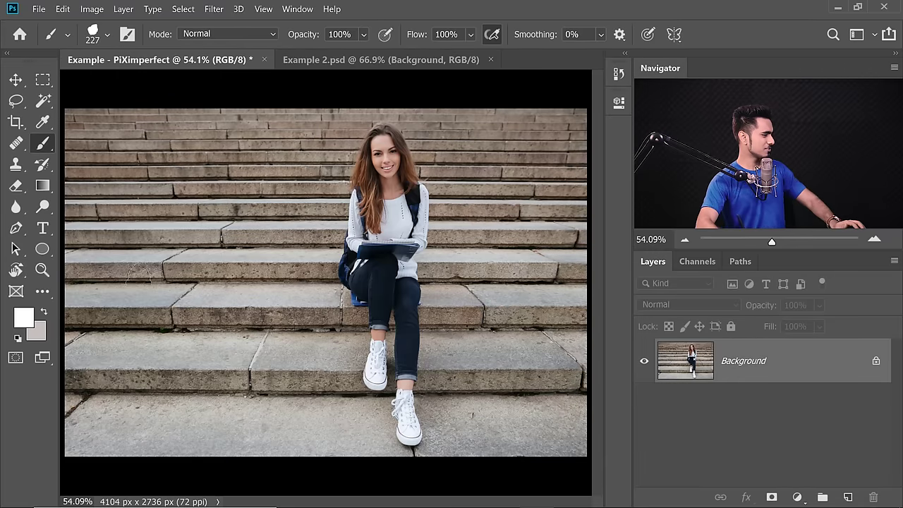
Handwrite the word "Paint" in large white brush strokes across the stairs beside the woman.
{"action": "mouse_move", "coordinate": [131, 282]}
{"action": "left_mouse_down"}
{"action": "mouse_move", "coordinate": [188, 171]}
{"action": "mouse_move", "coordinate": [107, 399]}
{"action": "mouse_move", "coordinate": [102, 337]}
{"action": "left_mouse_up"}
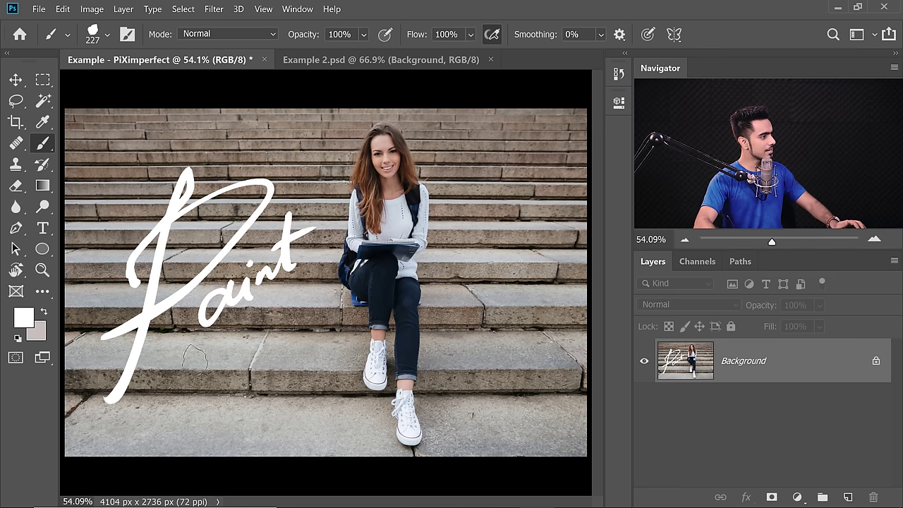
{"action": "left_click_drag", "start_coordinate": [173, 390], "coordinate": [391, 255]}
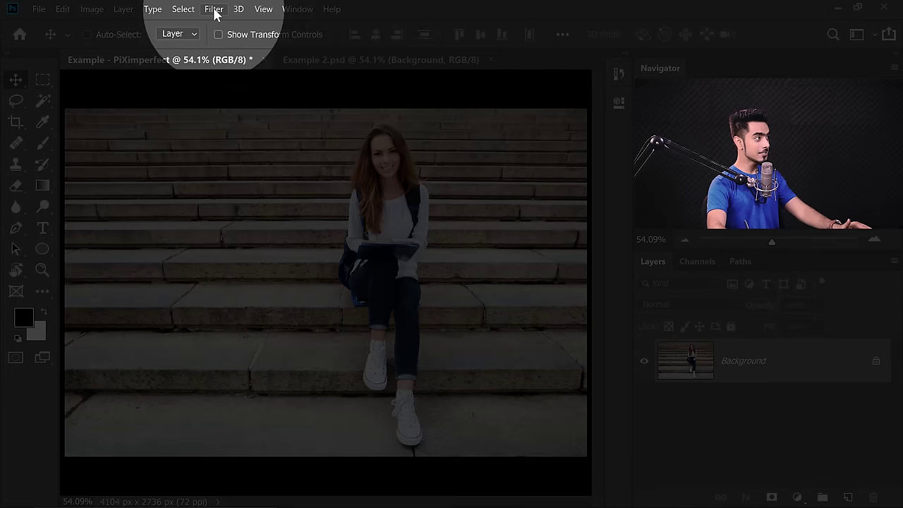
Open the Vanishing Point filter and create a four-corner perspective plane over the stone slab under the woman's raised foot.
{"action": "left_click", "coordinate": [213, 9]}
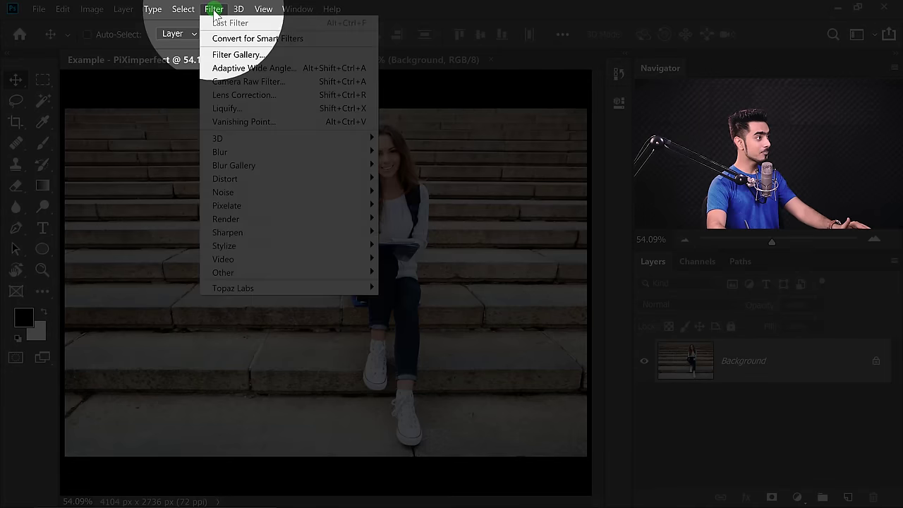
{"action": "left_click", "coordinate": [227, 121]}
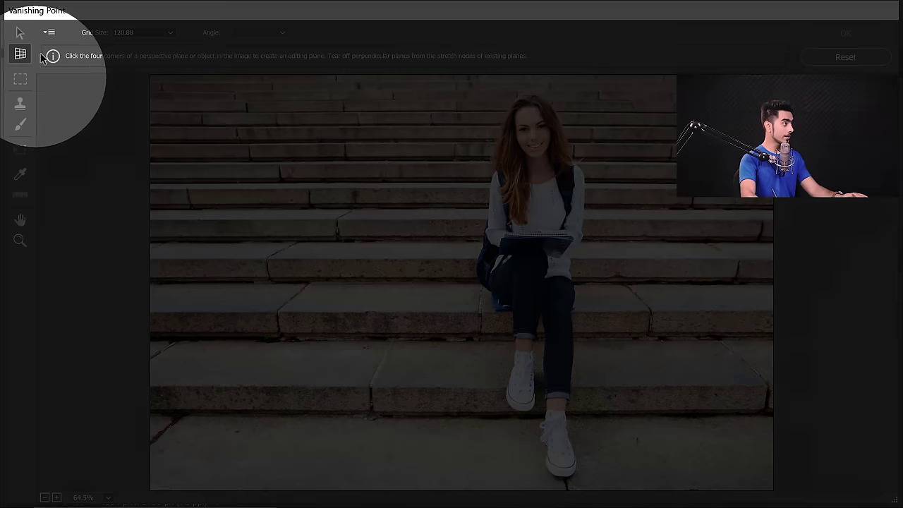
{"action": "left_click", "coordinate": [25, 57]}
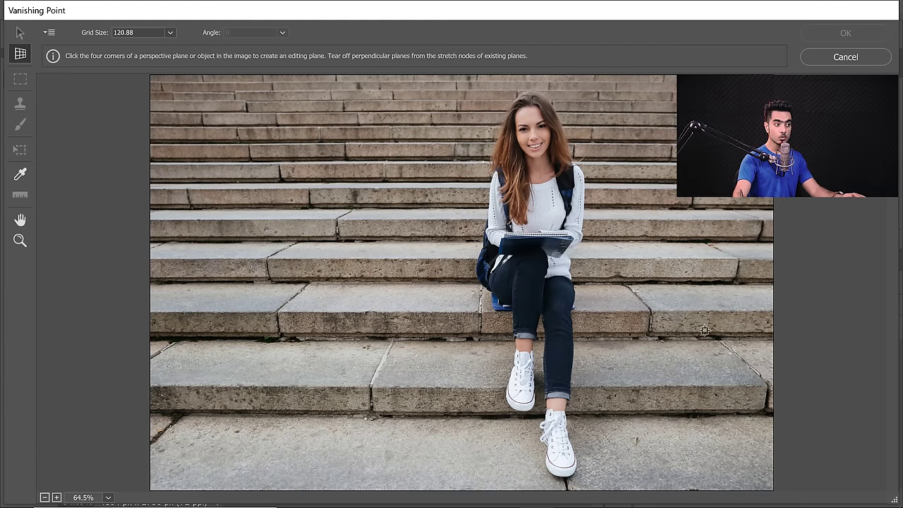
{"action": "left_click", "coordinate": [393, 340]}
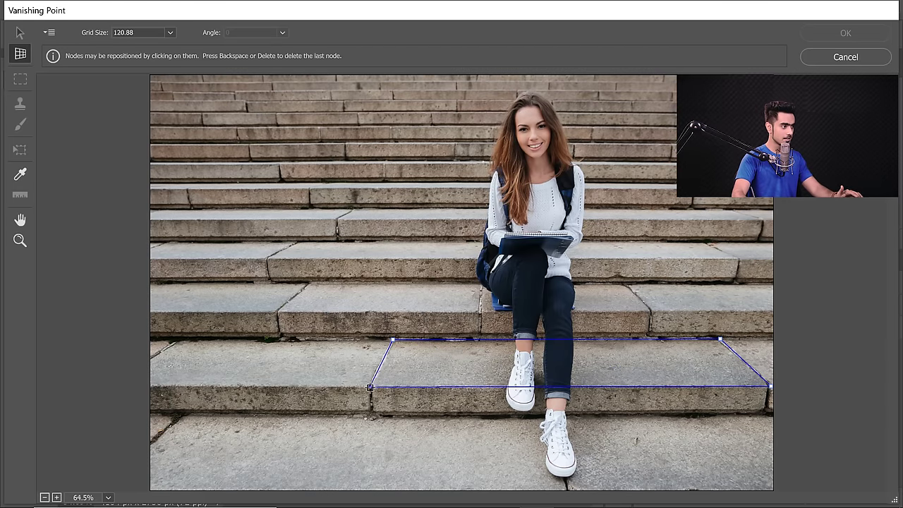
{"action": "left_click", "coordinate": [370, 386]}
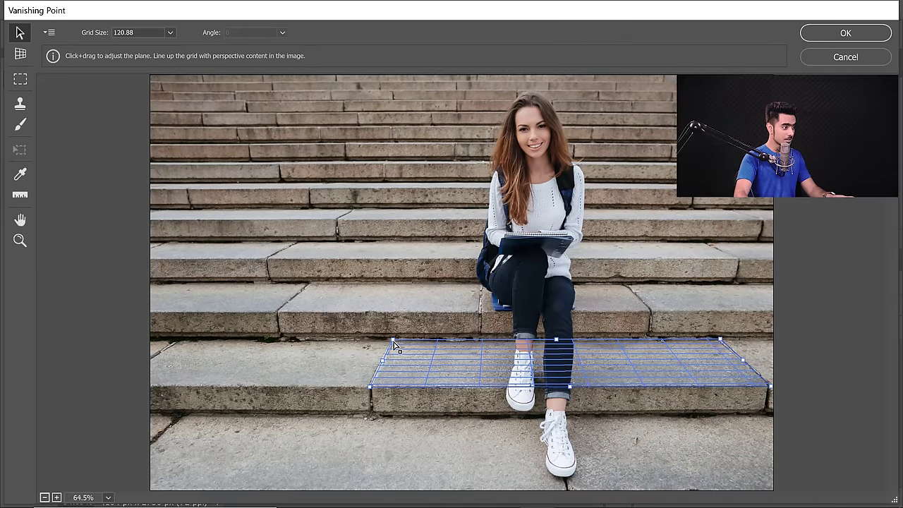
Align the plane's back-left corner with the slab joint at the base of the riser behind it.
{"action": "left_click_drag", "start_coordinate": [393, 343], "coordinate": [396, 343]}
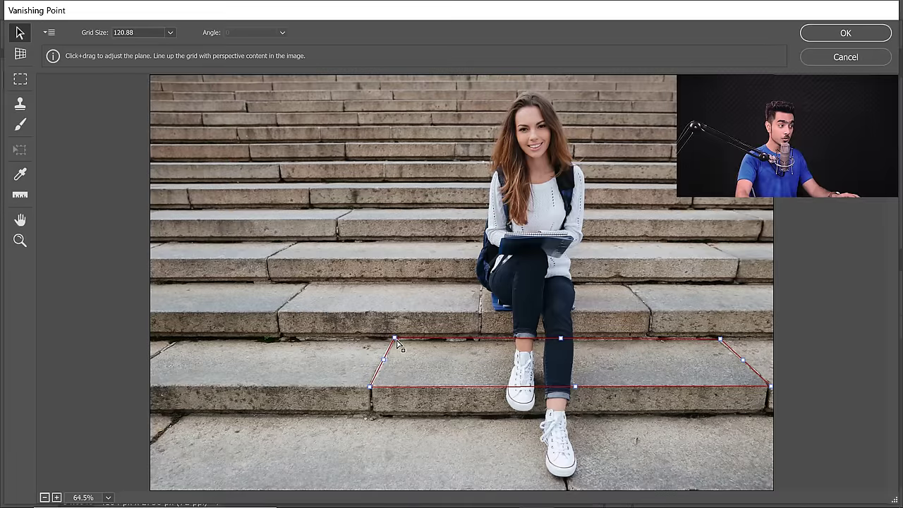
{"action": "left_click_drag", "start_coordinate": [395, 340], "coordinate": [397, 340]}
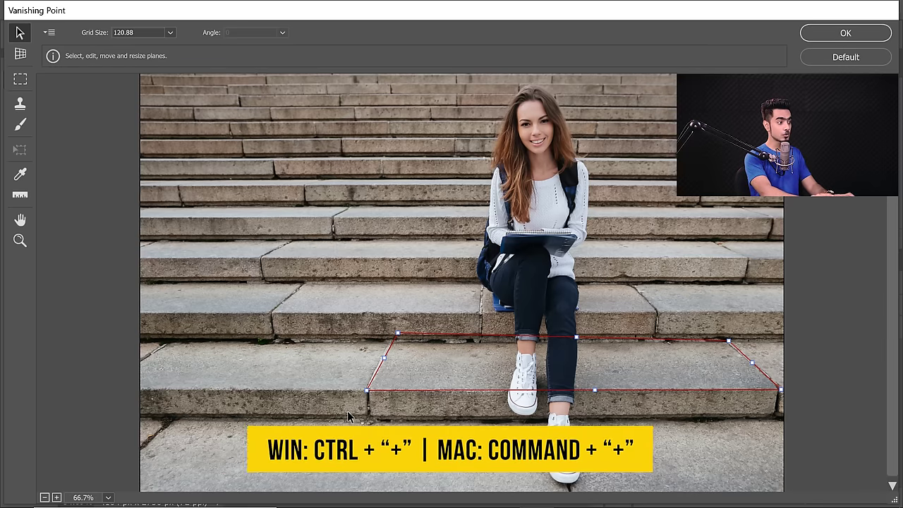
{"action": "key", "text": "ctrl+plus"}
{"action": "key", "text": "ctrl+plus"}
{"action": "key", "text": "ctrl+plus"}
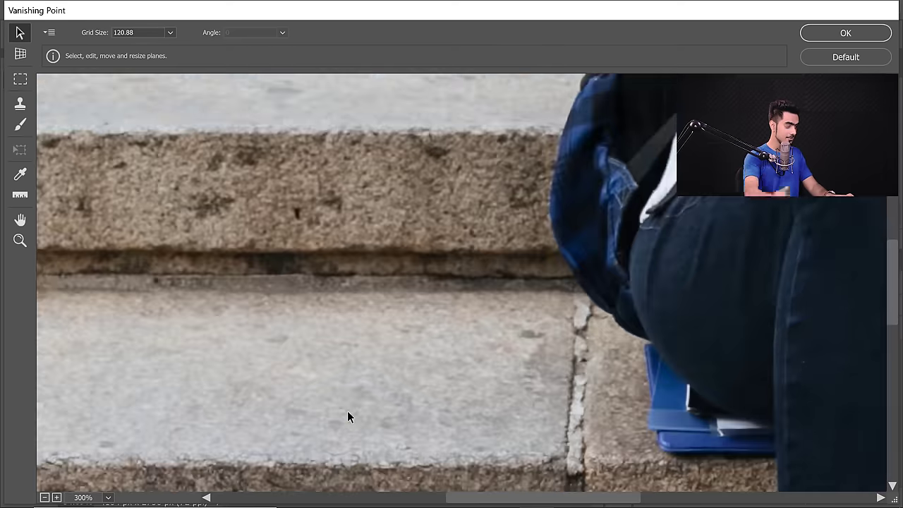
{"action": "key", "text": "h"}
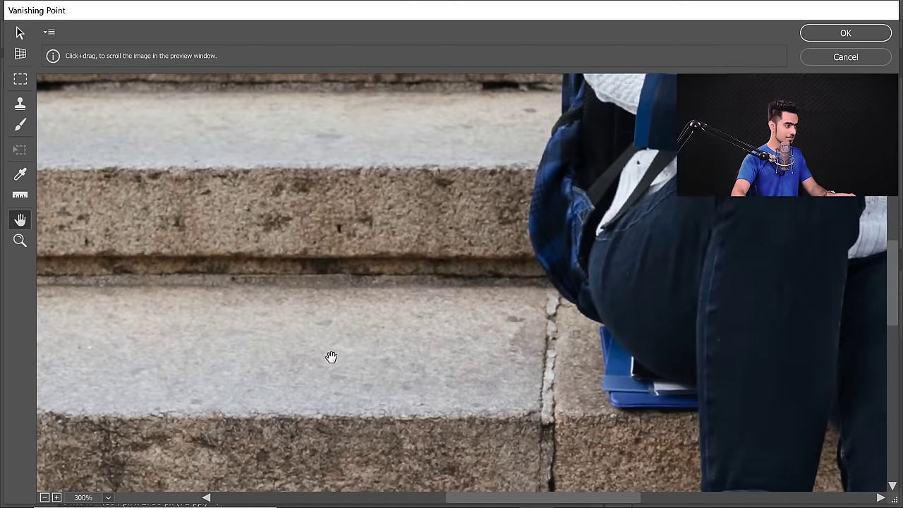
{"action": "left_click_drag", "start_coordinate": [331, 357], "coordinate": [390, 195]}
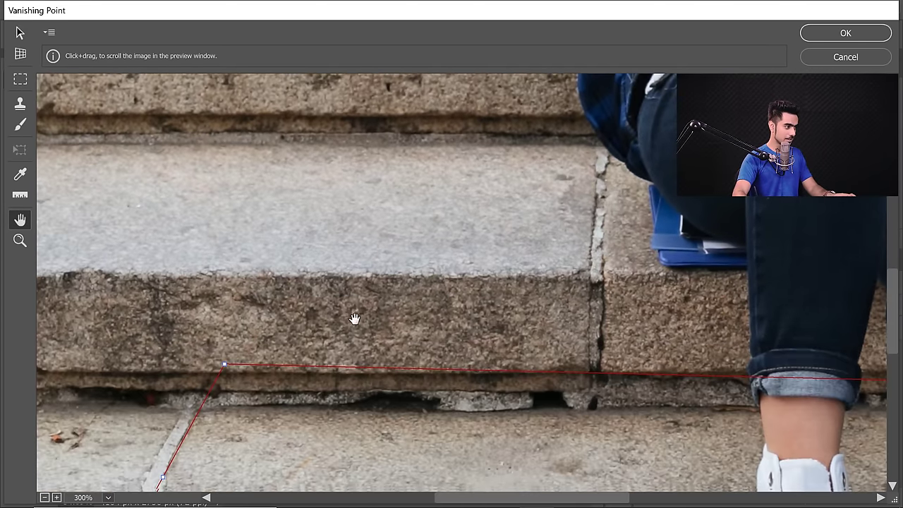
{"action": "left_click_drag", "start_coordinate": [354, 318], "coordinate": [411, 294]}
{"action": "key", "text": "v"}
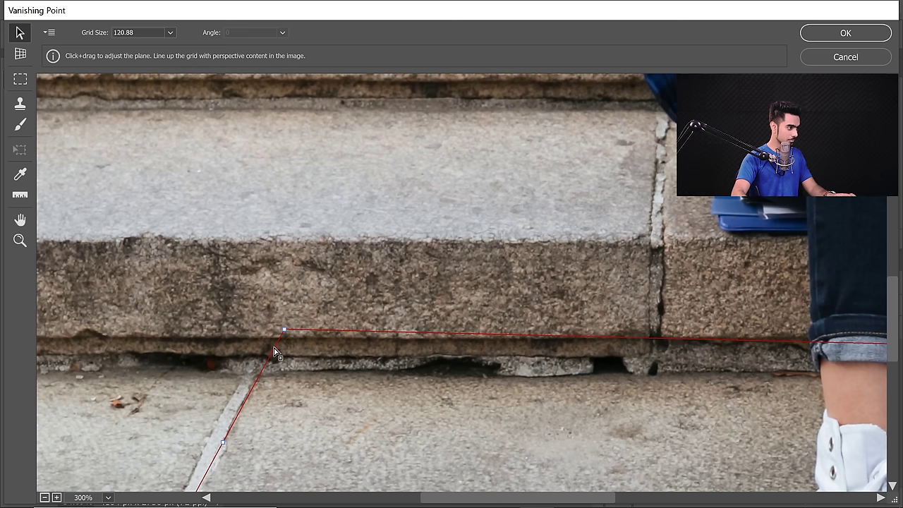
{"action": "left_click_drag", "start_coordinate": [260, 366], "coordinate": [259, 371]}
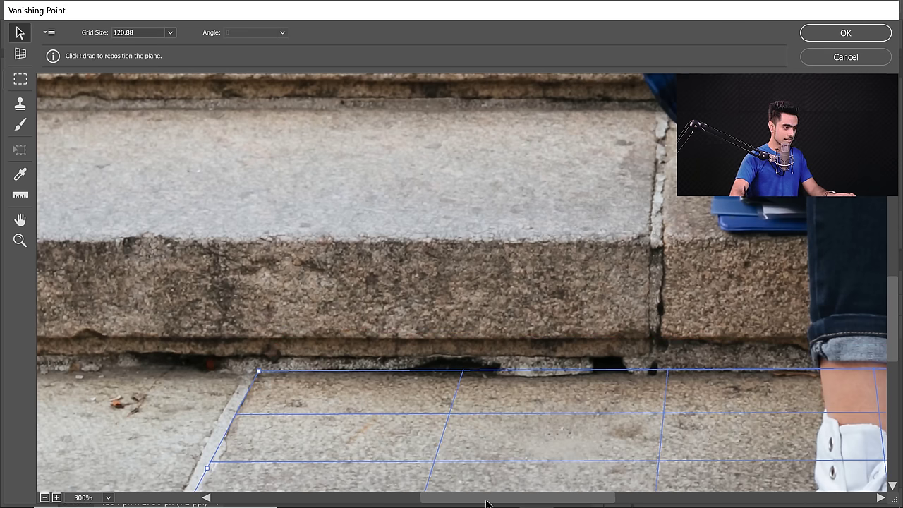
Align the plane's back-right, front-right and front-left corners with the corresponding corners of the stone slab.
{"action": "left_click_drag", "start_coordinate": [486, 502], "coordinate": [710, 504]}
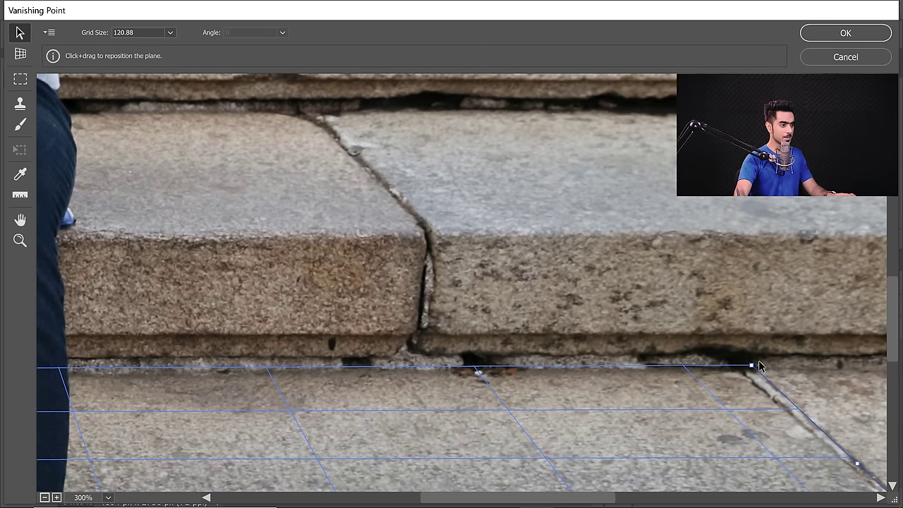
{"action": "left_click_drag", "start_coordinate": [745, 369], "coordinate": [742, 368]}
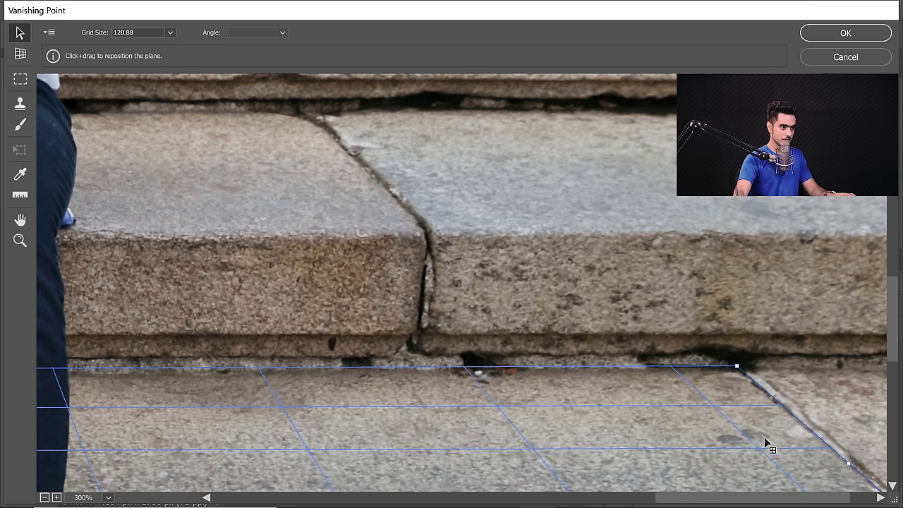
{"action": "left_click_drag", "start_coordinate": [889, 382], "coordinate": [887, 427]}
{"action": "left_click_drag", "start_coordinate": [726, 501], "coordinate": [769, 501]}
{"action": "left_click_drag", "start_coordinate": [878, 269], "coordinate": [869, 269]}
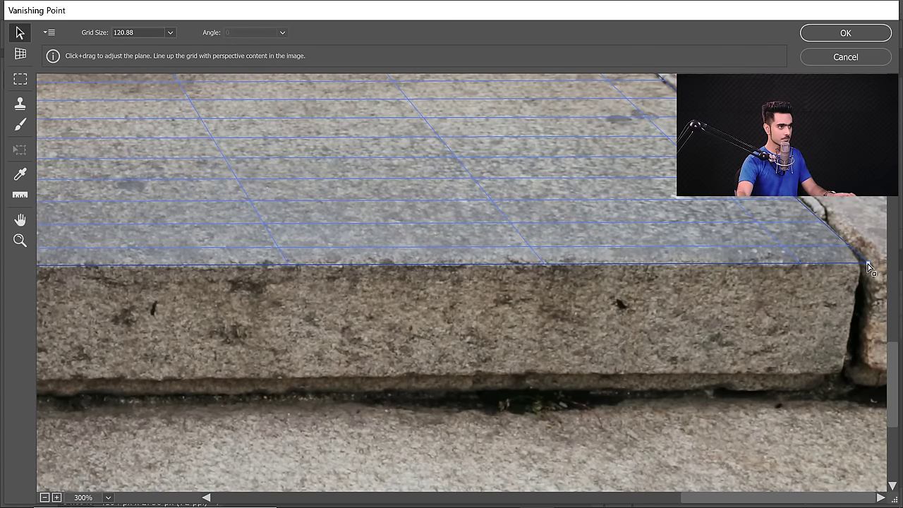
{"action": "left_click_drag", "start_coordinate": [721, 497], "coordinate": [400, 499]}
{"action": "left_click_drag", "start_coordinate": [418, 265], "coordinate": [425, 274]}
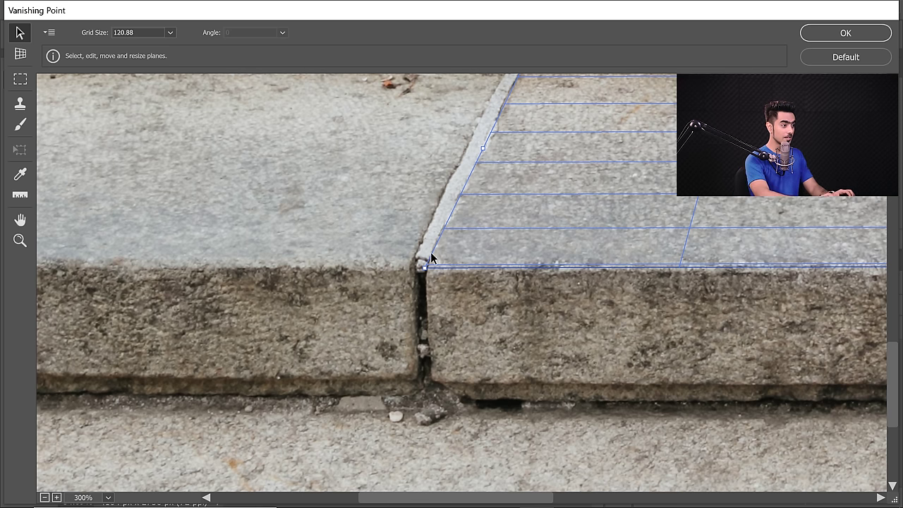
Set the perspective plane's grid size to 145.21.
{"action": "scroll", "coordinate": [432, 259], "scroll_direction": "down", "scroll_amount": 3}
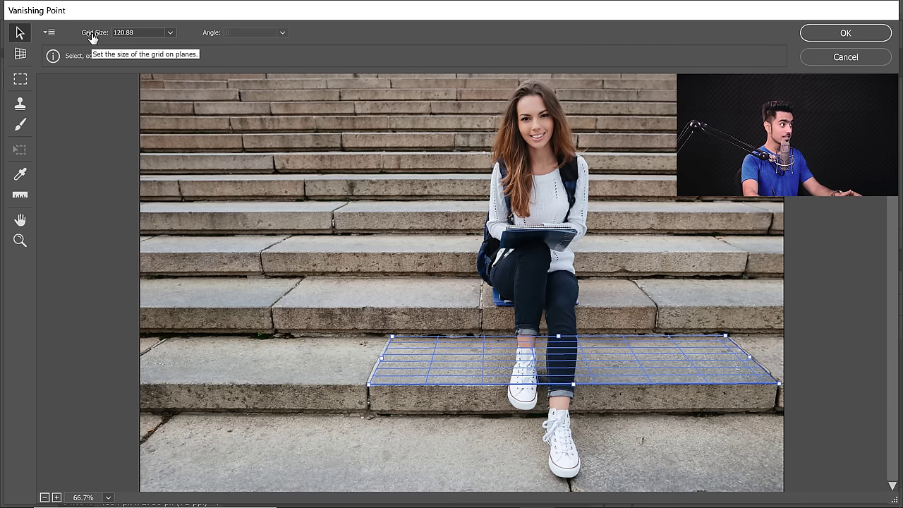
{"action": "left_click_drag", "start_coordinate": [95, 35], "coordinate": [145, 39]}
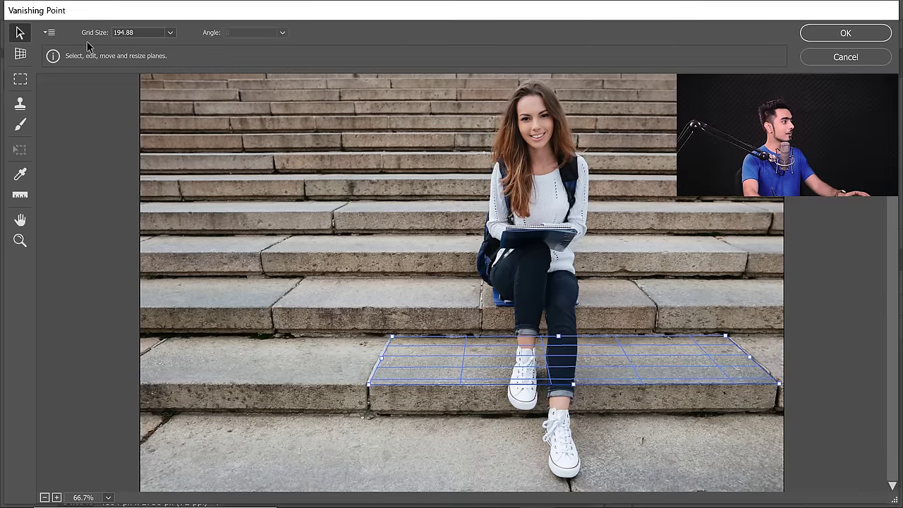
{"action": "left_click_drag", "start_coordinate": [99, 38], "coordinate": [66, 31]}
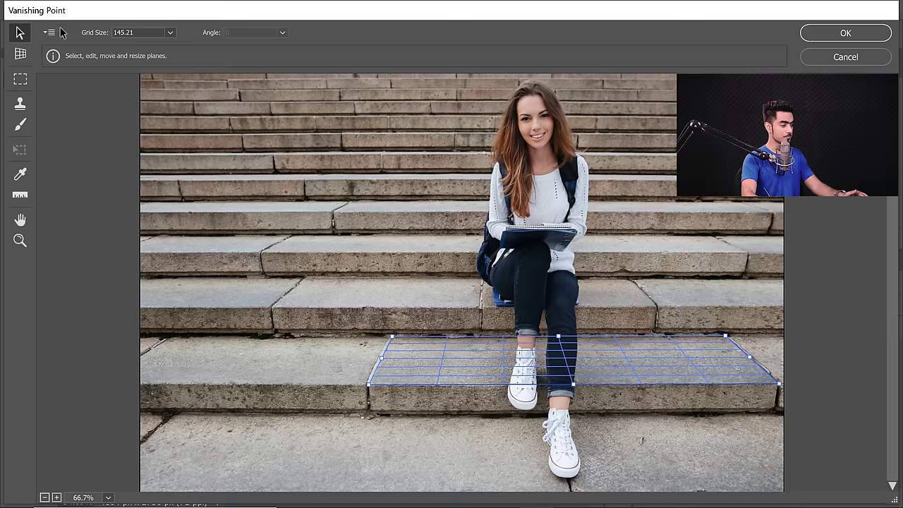
Stretch the tread plane sideways in both directions so it extends past the left and right edges of the photo.
{"action": "left_click", "coordinate": [382, 359]}
{"action": "left_click_drag", "start_coordinate": [331, 358], "coordinate": [117, 341]}
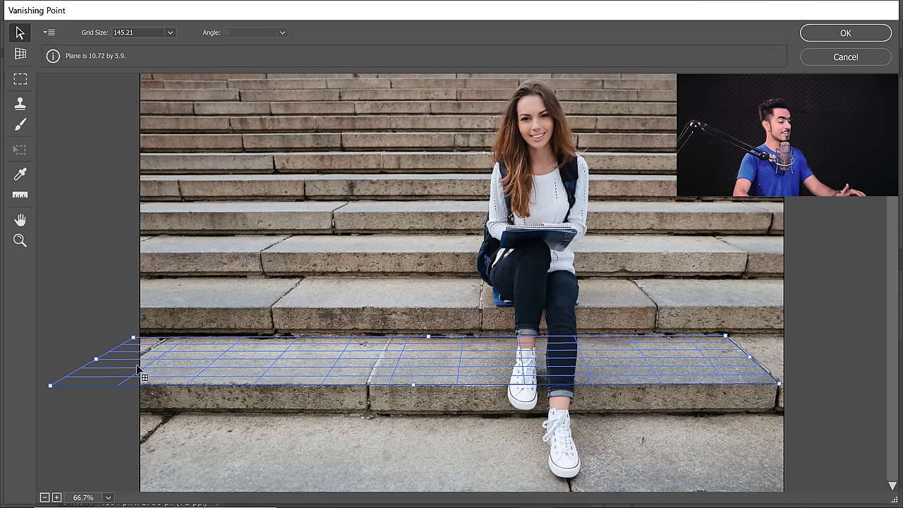
{"action": "left_click", "coordinate": [759, 357]}
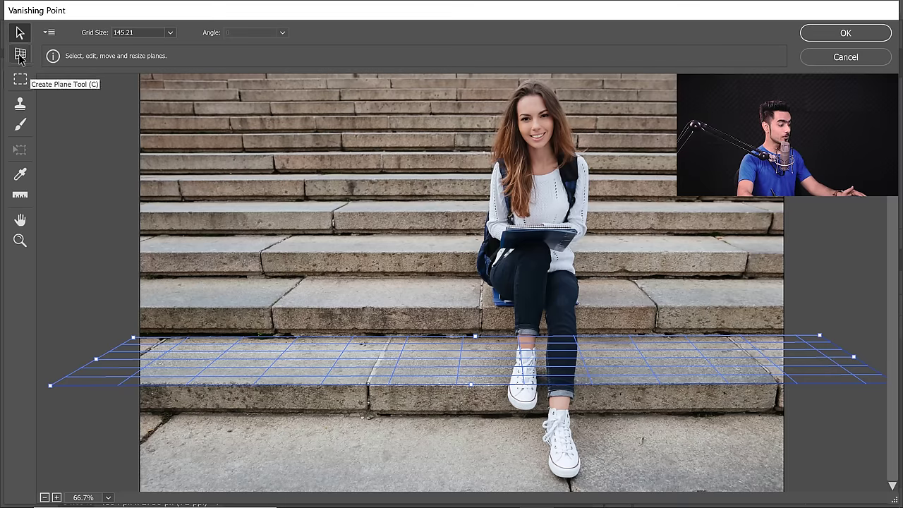
Tear off a perpendicular plane from the tread's back edge over the riser and set its angle to 90.
{"action": "key", "text": "c"}
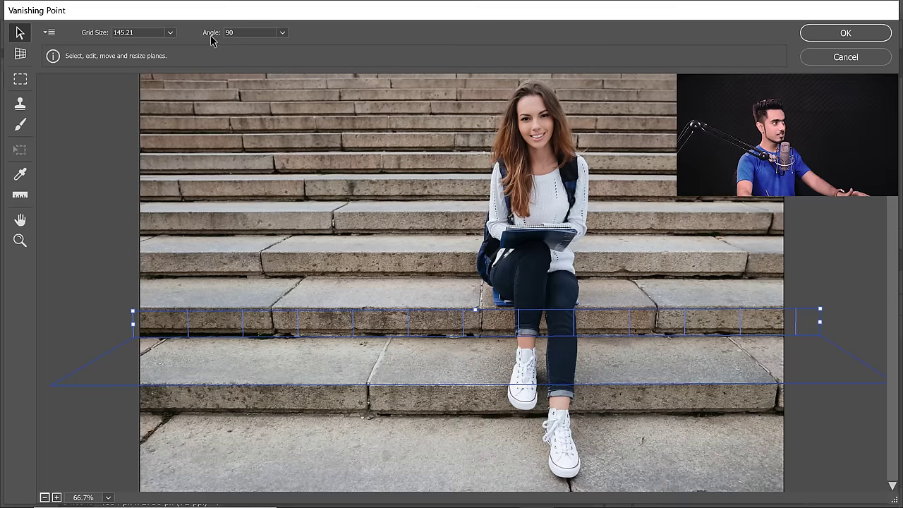
{"action": "left_click_drag", "start_coordinate": [210, 35], "coordinate": [220, 63]}
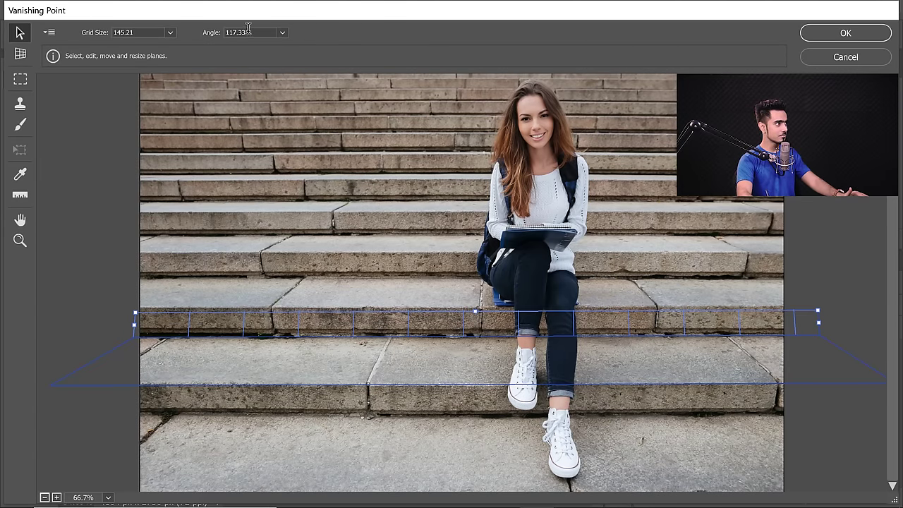
{"action": "left_click_drag", "start_coordinate": [187, 24], "coordinate": [189, 30]}
{"action": "type", "text": "90"}
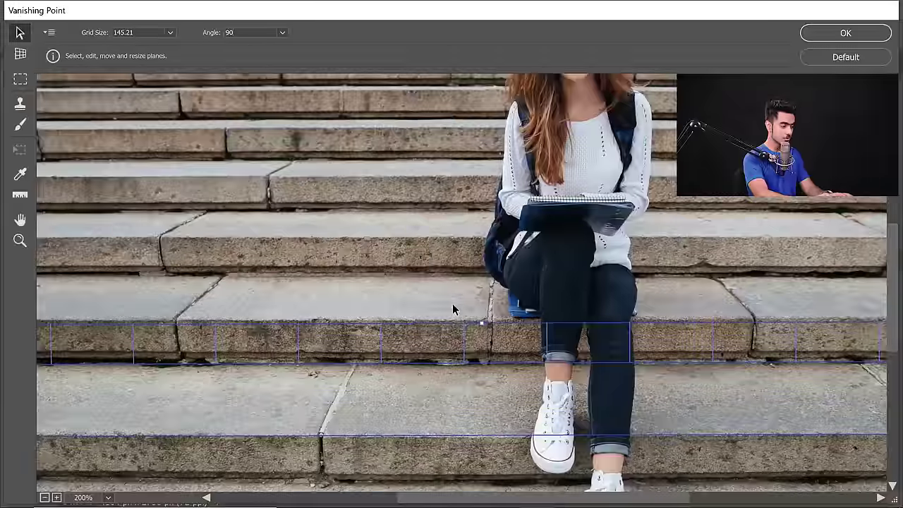
Stretch the riser plane upward until its edge lines up with the top edge of the stone riser.
{"action": "scroll", "coordinate": [452, 304], "scroll_direction": "up", "scroll_amount": 2}
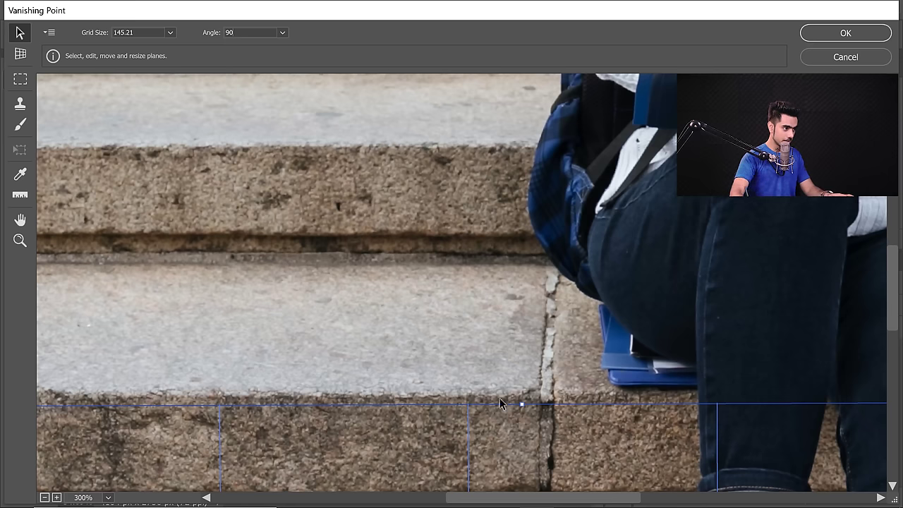
{"action": "left_click_drag", "start_coordinate": [522, 403], "coordinate": [523, 395]}
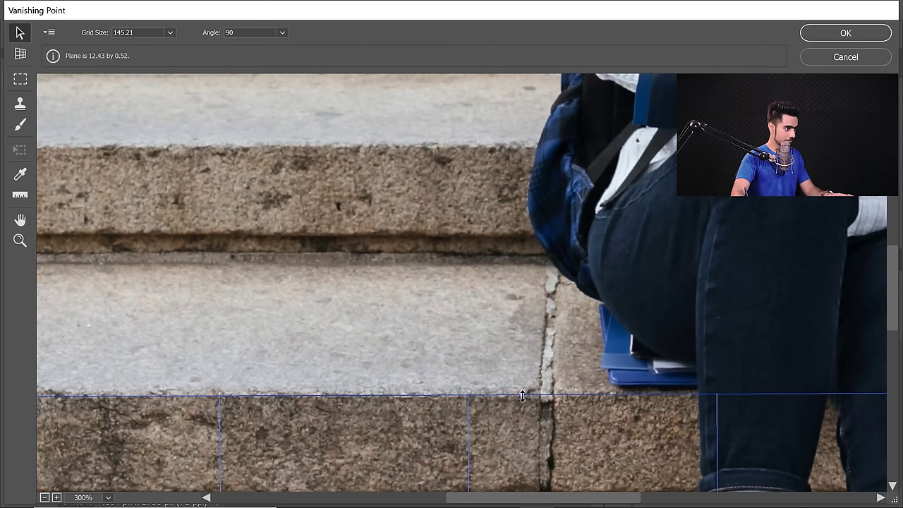
{"action": "scroll", "coordinate": [580, 355], "scroll_direction": "down", "scroll_amount": 3}
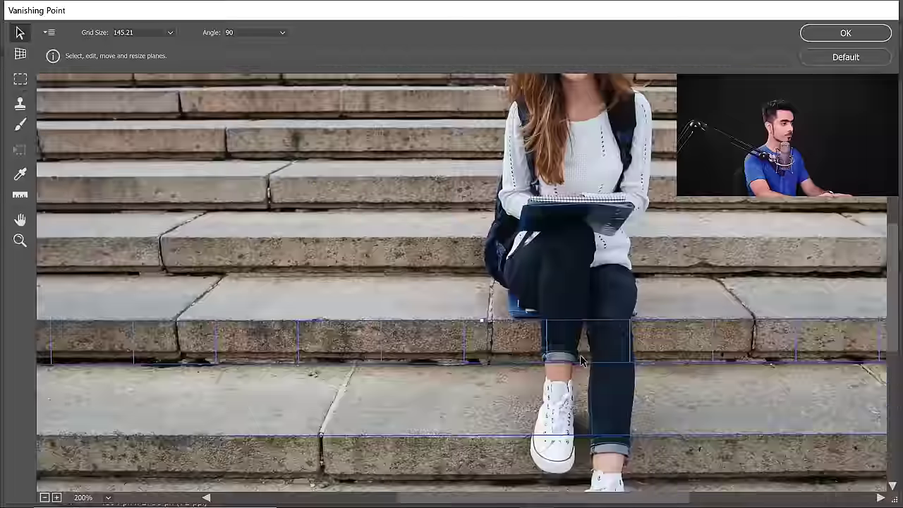
Tear off a perpendicular plane from the riser's top edge back over the tread the woman sits on.
{"action": "scroll", "coordinate": [517, 321], "scroll_direction": "up", "scroll_amount": 3}
{"action": "key", "text": "space"}
{"action": "left_click_drag", "start_coordinate": [485, 220], "coordinate": [484, 229]}
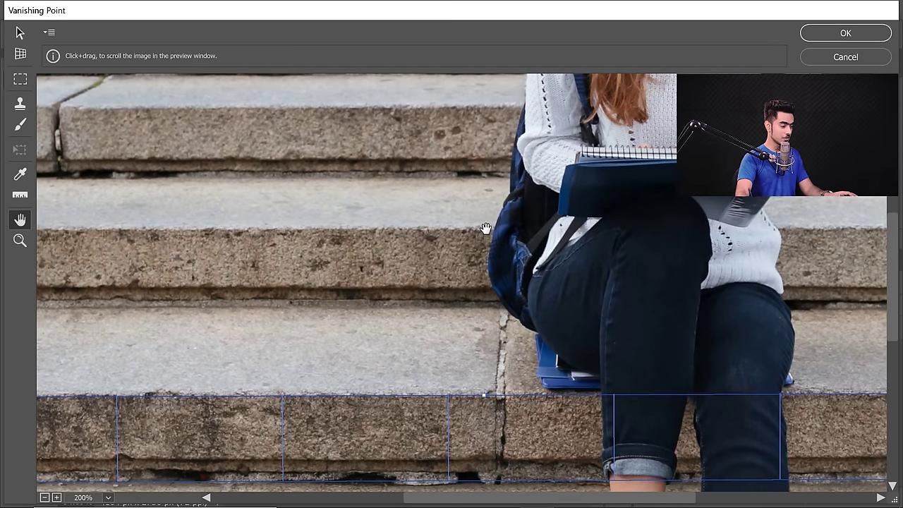
{"action": "left_click", "coordinate": [20, 57]}
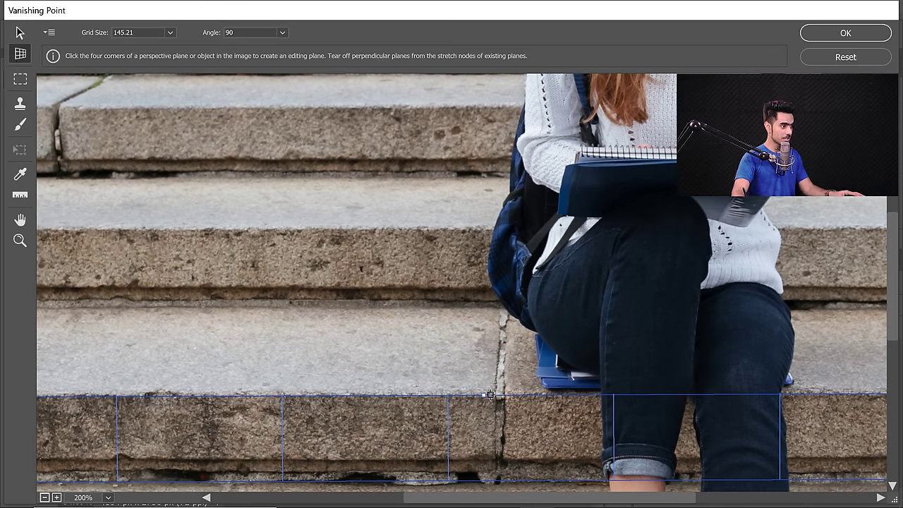
{"action": "left_click_drag", "start_coordinate": [486, 384], "coordinate": [496, 306]}
{"action": "key", "text": "v"}
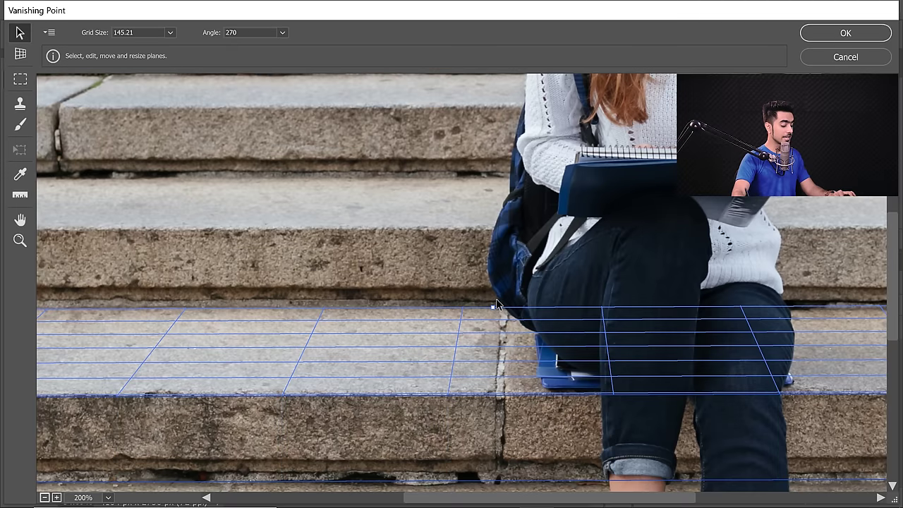
Tear off connected perpendicular planes over the riser behind the seat tread and over the tread above that riser.
{"action": "key", "text": "c"}
{"action": "key", "text": "alt"}
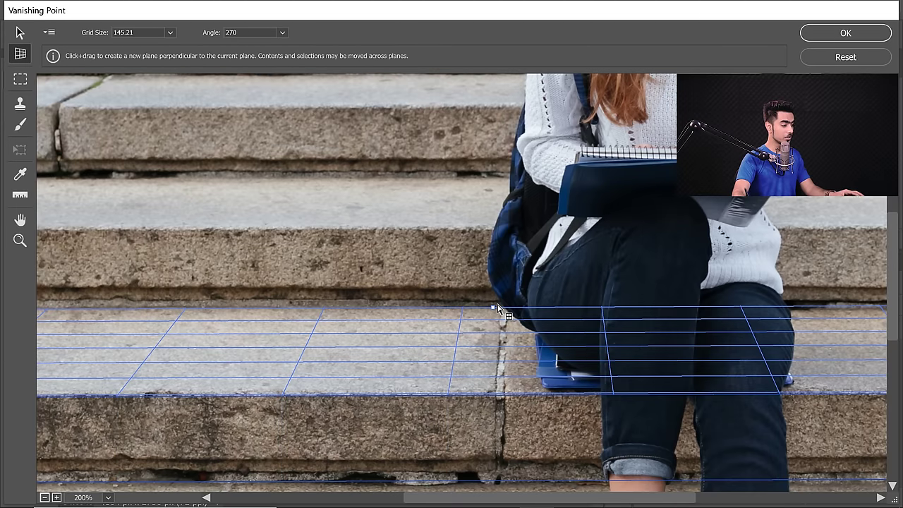
{"action": "left_click_drag", "start_coordinate": [494, 309], "coordinate": [492, 233]}
{"action": "key", "text": "v"}
{"action": "scroll", "coordinate": [899, 268], "scroll_direction": "up", "scroll_amount": 3}
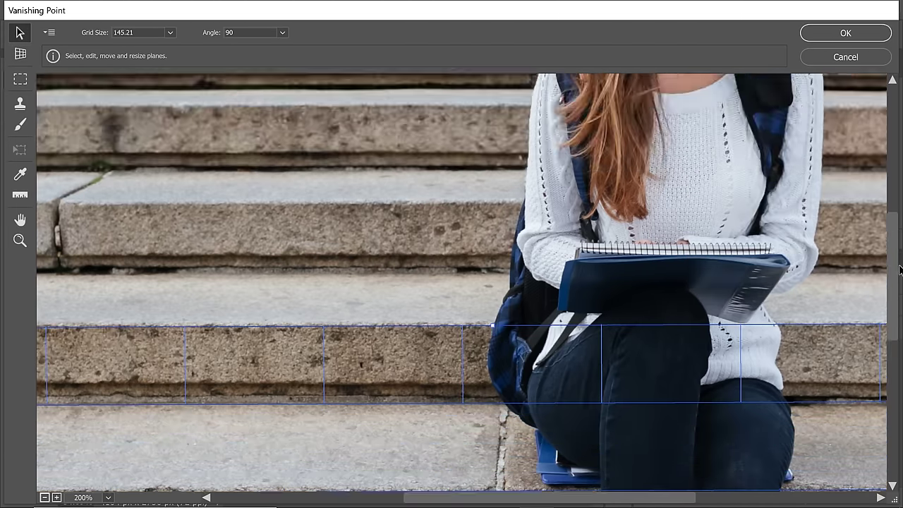
{"action": "key", "text": "alt"}
{"action": "left_click_drag", "start_coordinate": [492, 326], "coordinate": [499, 278]}
Continue the chain of connected perpendicular planes up the staircase, alternating between risers and treads to shoulder height.
{"action": "scroll", "coordinate": [500, 339], "scroll_direction": "up", "scroll_amount": 3}
{"action": "key", "text": "c"}
{"action": "left_click_drag", "start_coordinate": [499, 348], "coordinate": [505, 272]}
{"action": "scroll", "coordinate": [501, 279], "scroll_direction": "up", "scroll_amount": 1}
{"action": "scroll", "coordinate": [505, 272], "scroll_direction": "up", "scroll_amount": 1}
{"action": "left_click_drag", "start_coordinate": [505, 304], "coordinate": [514, 228]}
{"action": "key", "text": "v"}
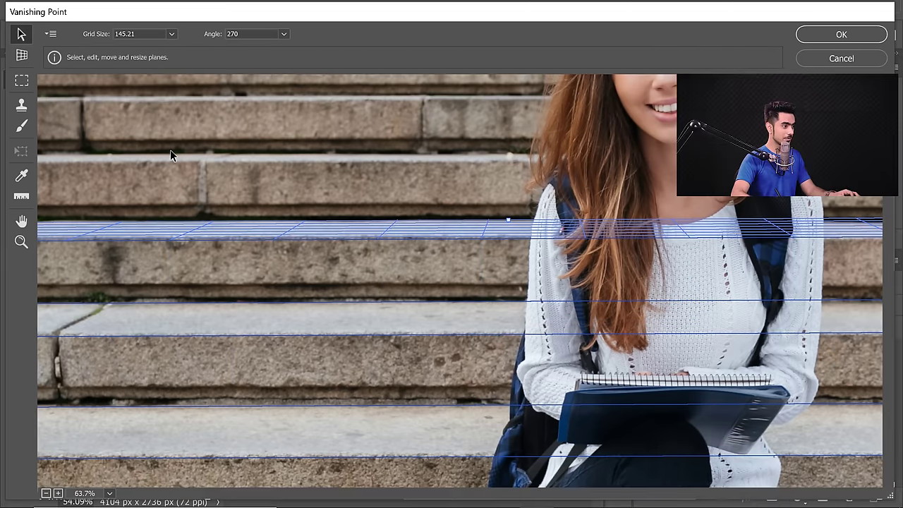
Tear off connected perpendicular planes from the lowest mapped tread's front edge, covering the riser below it and the ground in front.
{"action": "key", "text": "x"}
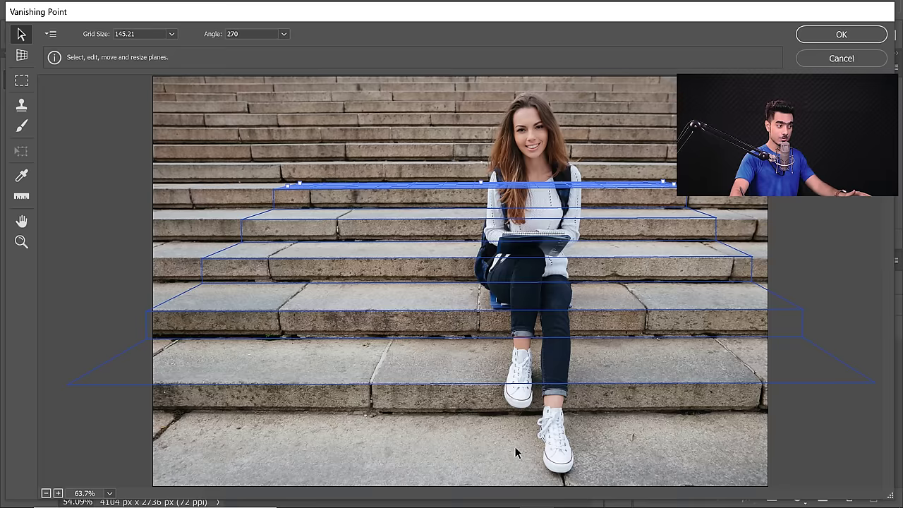
{"action": "left_click", "coordinate": [469, 385]}
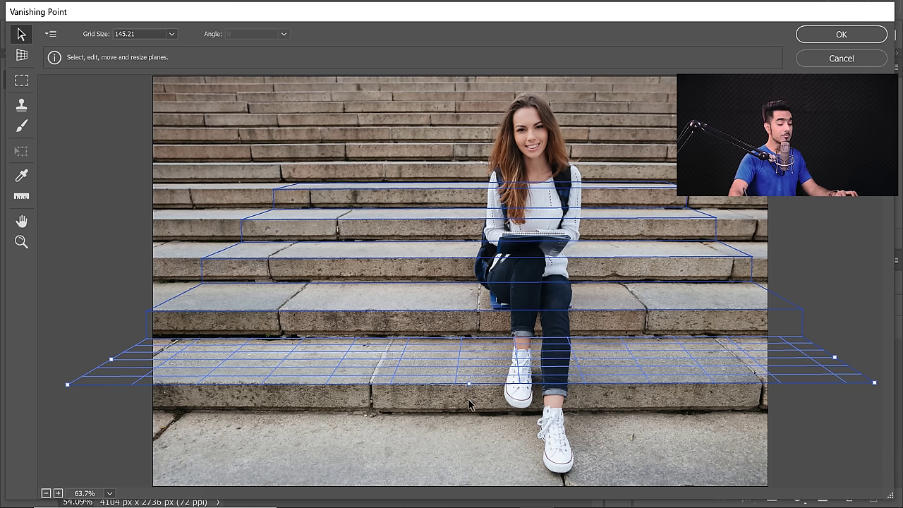
{"action": "key", "text": "c"}
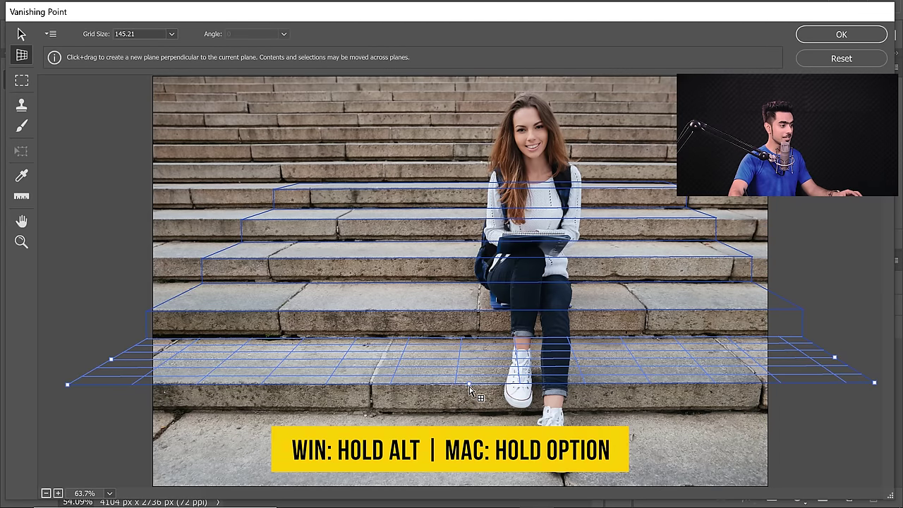
{"action": "left_click_drag", "start_coordinate": [469, 390], "coordinate": [471, 419]}
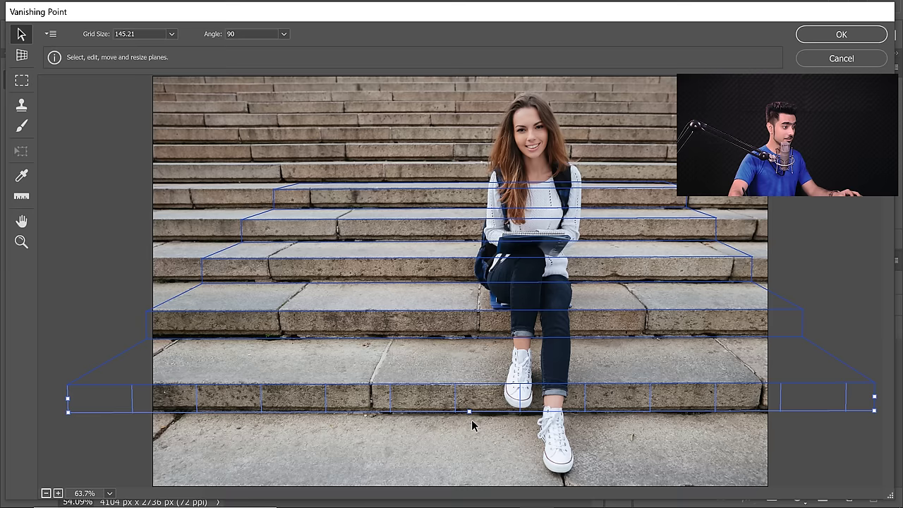
{"action": "key", "text": "c"}
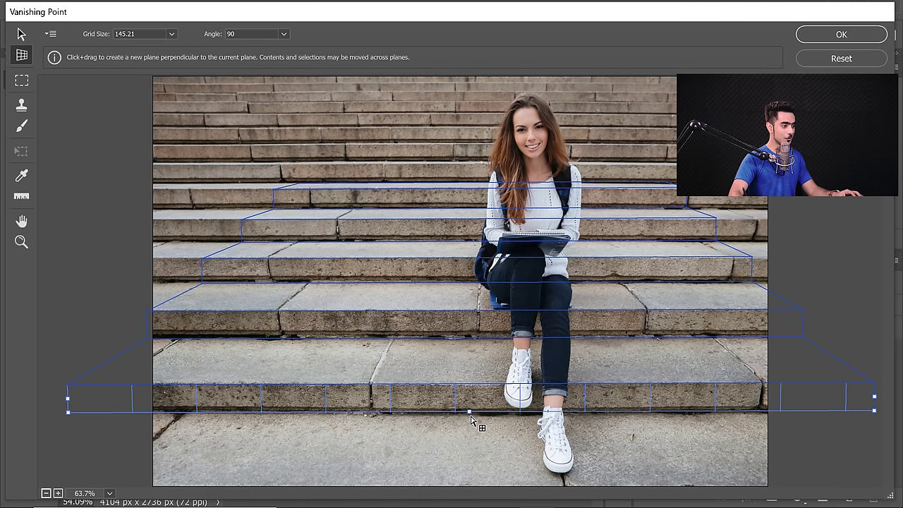
{"action": "left_click_drag", "start_coordinate": [471, 417], "coordinate": [459, 498]}
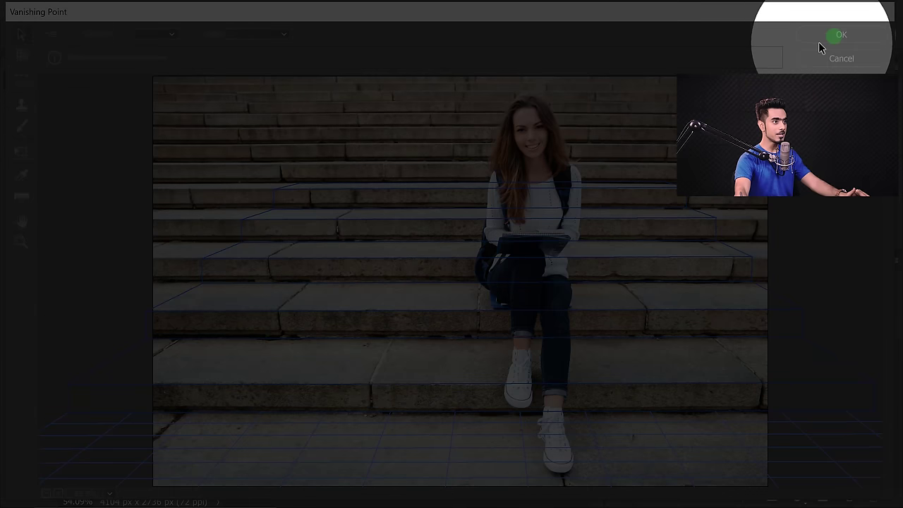
Apply the finished perspective planes to the image and reopen Vanishing Point to check that they are stored.
{"action": "left_click", "coordinate": [822, 39]}
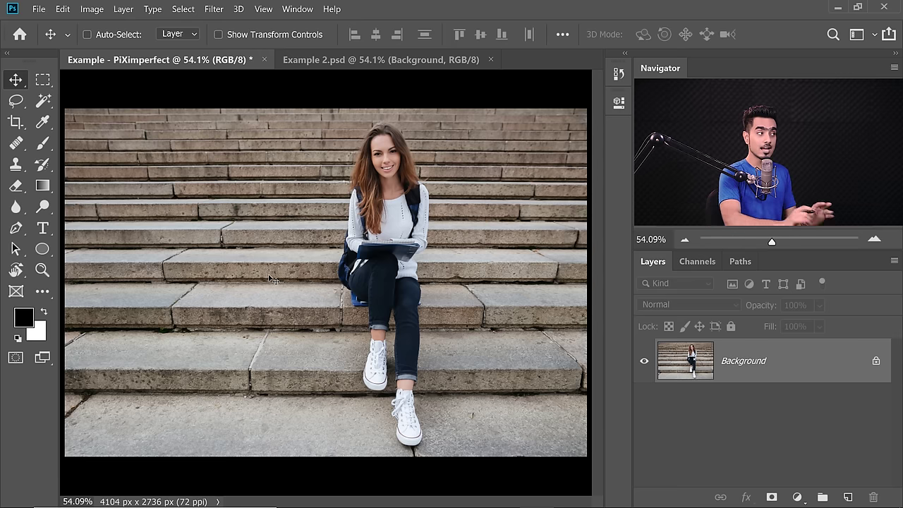
{"action": "left_click", "coordinate": [215, 11]}
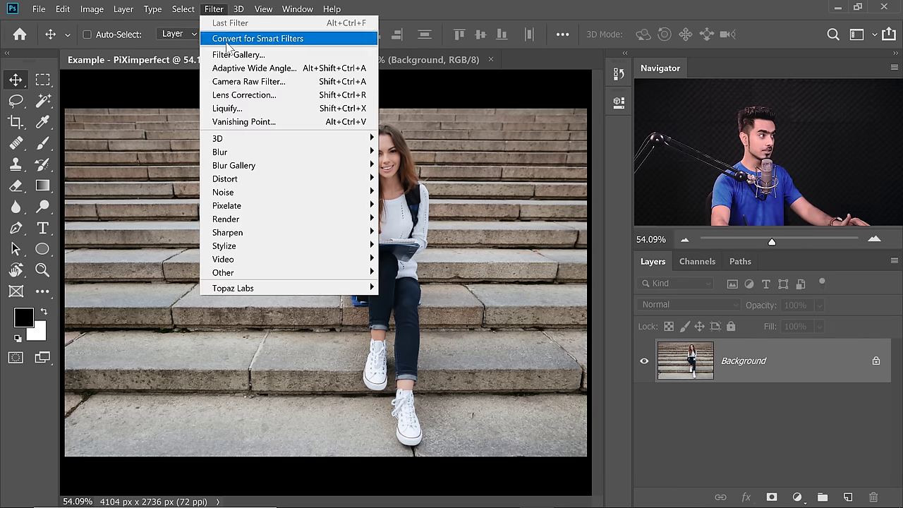
{"action": "left_click", "coordinate": [243, 120]}
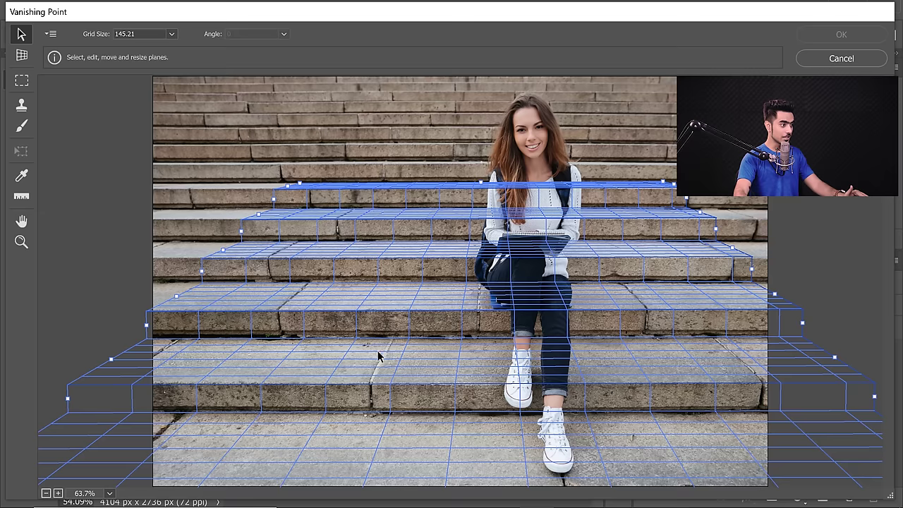
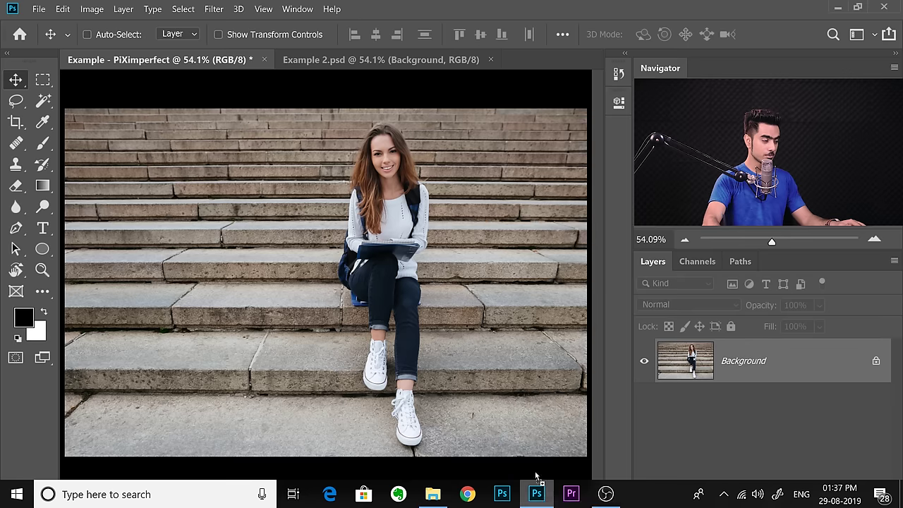
Place the Pattern - PiXimperfect image in the stairs document and enlarge it to nearly the full image height.
{"action": "left_click_drag", "start_coordinate": [351, 256], "coordinate": [351, 256]}
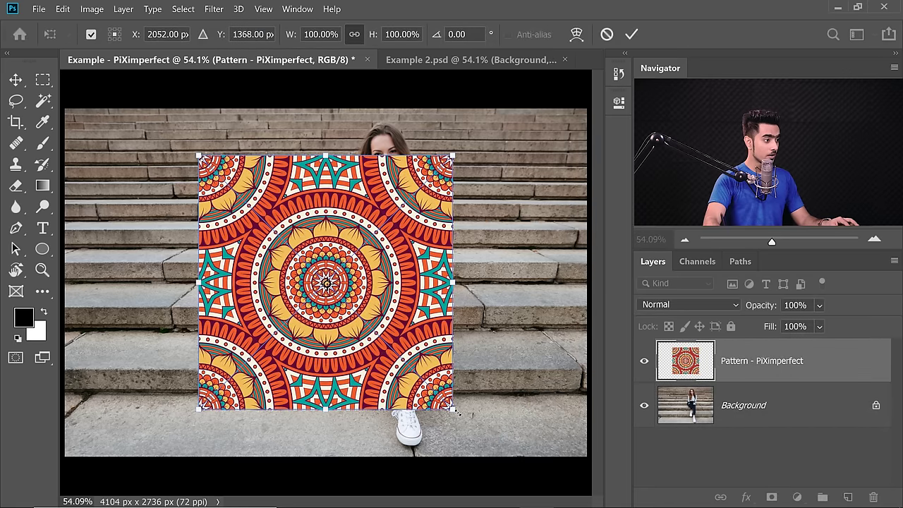
{"action": "left_click_drag", "start_coordinate": [451, 409], "coordinate": [483, 430]}
{"action": "key", "text": "Return"}
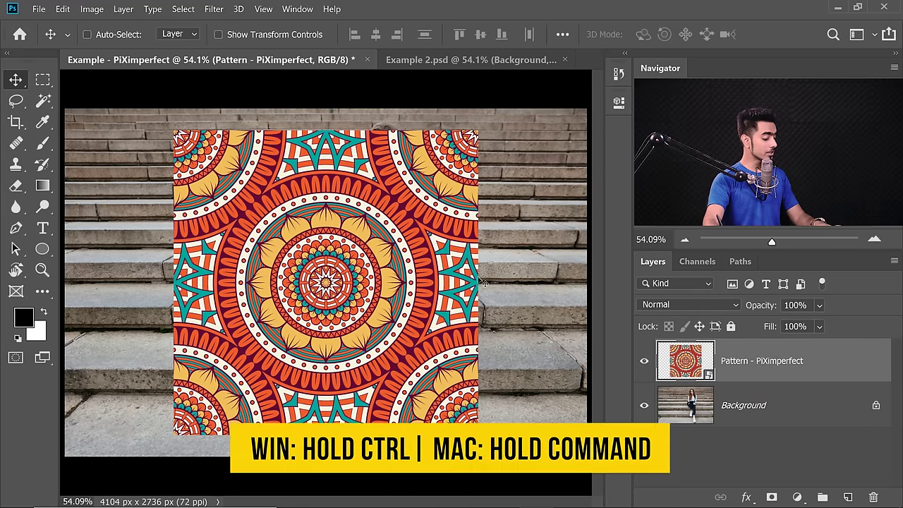
Select the pattern layer's contents and copy them, hide the pattern layer, and clear the selection.
{"action": "key", "text": "ctrl"}
{"action": "left_click", "coordinate": [690, 363], "text": "ctrl"}
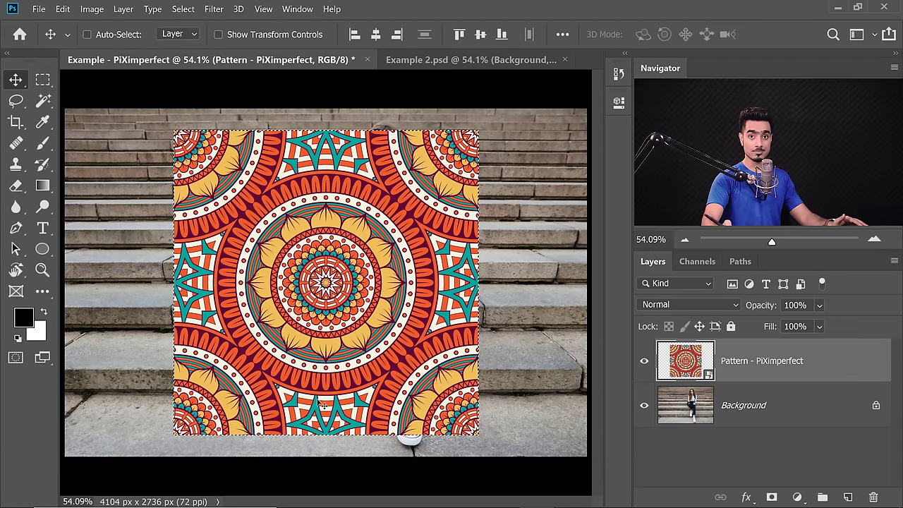
{"action": "key", "text": "ctrl+c"}
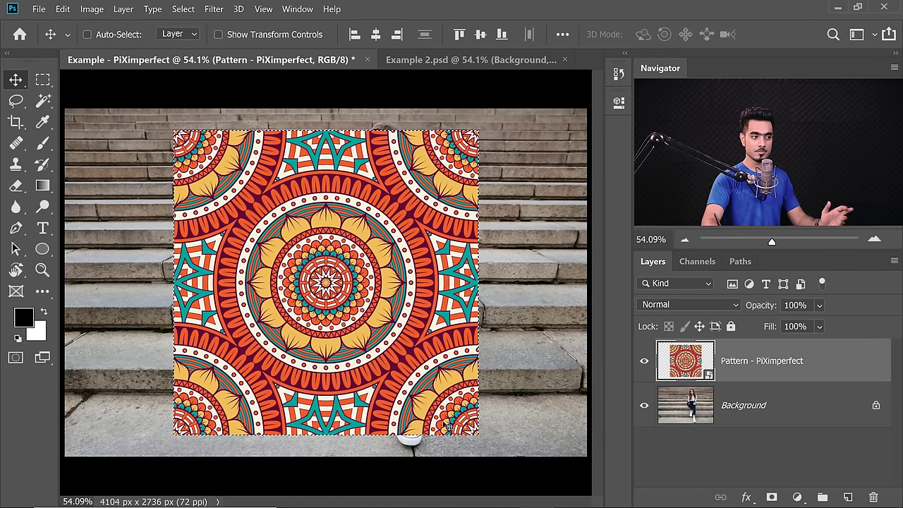
{"action": "key", "text": "ctrl+comma"}
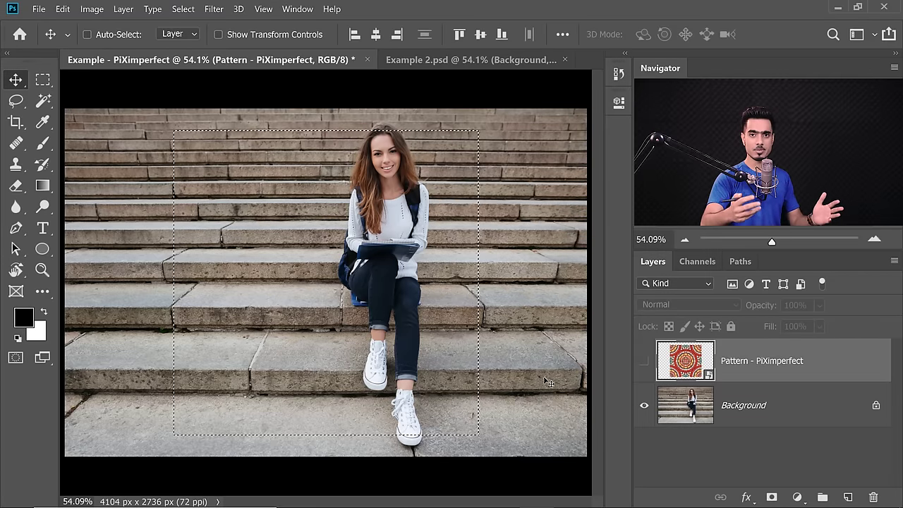
{"action": "key", "text": "ctrl"}
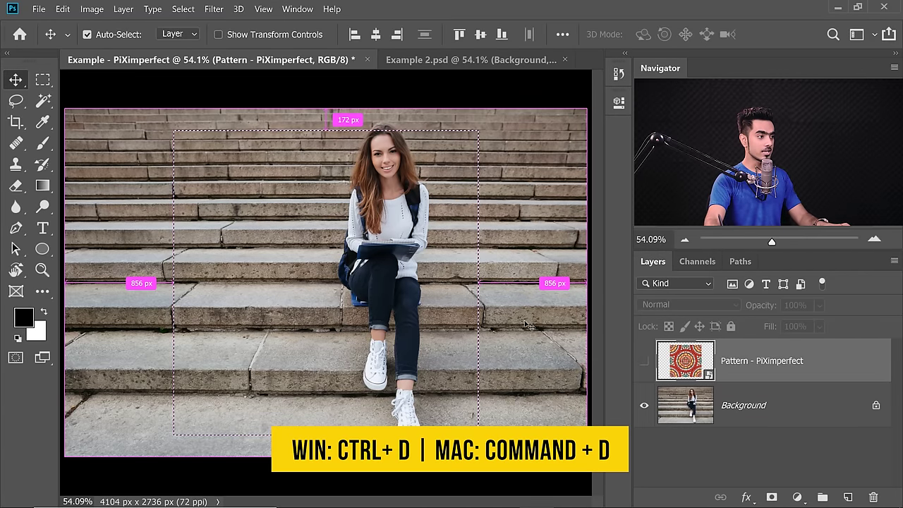
{"action": "key", "text": "ctrl+d"}
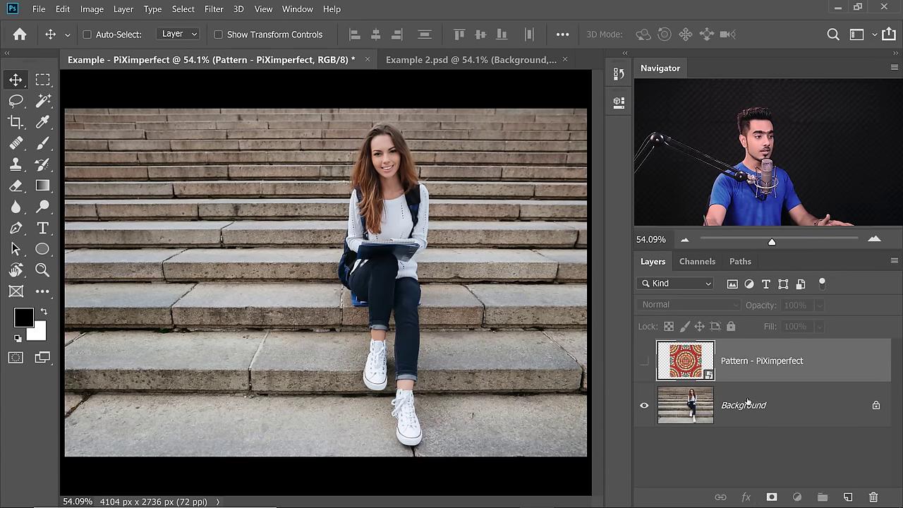
Add a new empty layer directly above Background and name it Graphic on Stairs.
{"action": "left_click", "coordinate": [748, 401]}
{"action": "left_click", "coordinate": [847, 496]}
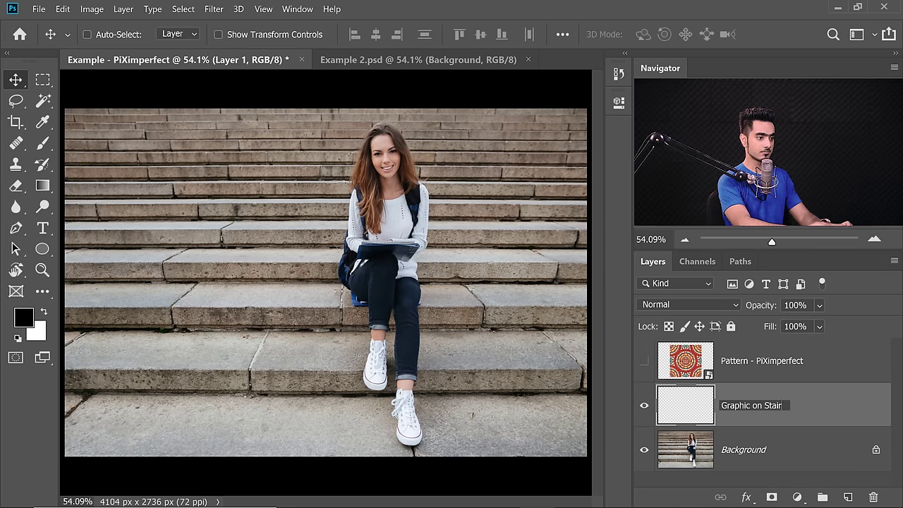
{"action": "type", "text": "s"}
{"action": "key", "text": "Return"}
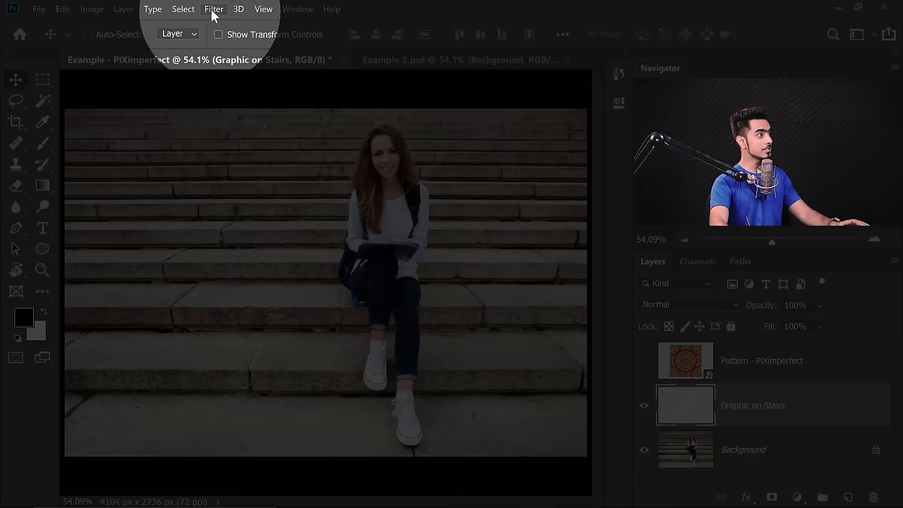
Paste the copied pattern into Vanishing Point on the Graphic on Stairs layer and move it onto the staircase planes.
{"action": "left_click", "coordinate": [213, 9]}
{"action": "left_click", "coordinate": [236, 122]}
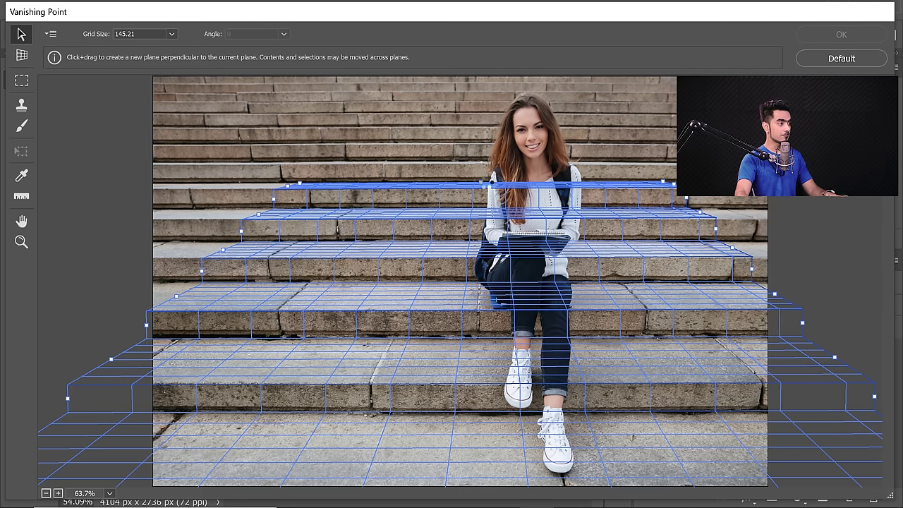
{"action": "key", "text": "ctrl+v"}
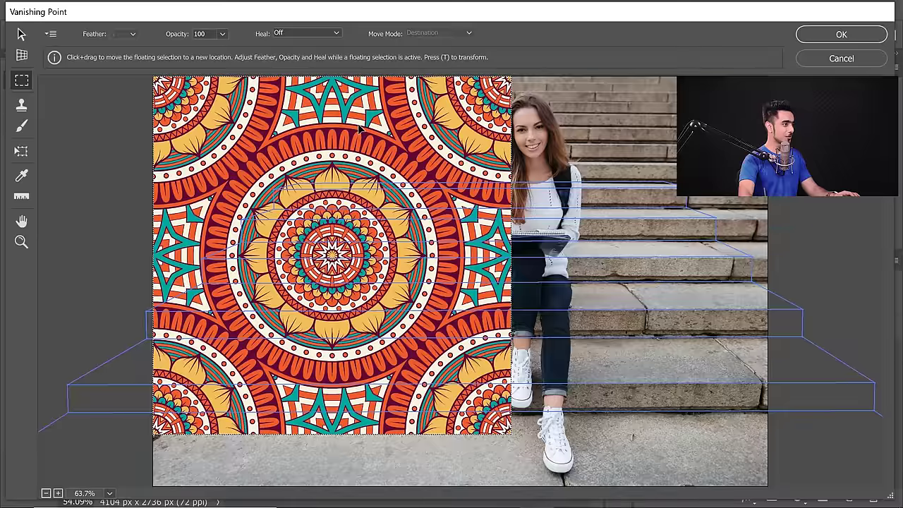
{"action": "left_click_drag", "start_coordinate": [352, 124], "coordinate": [230, 186]}
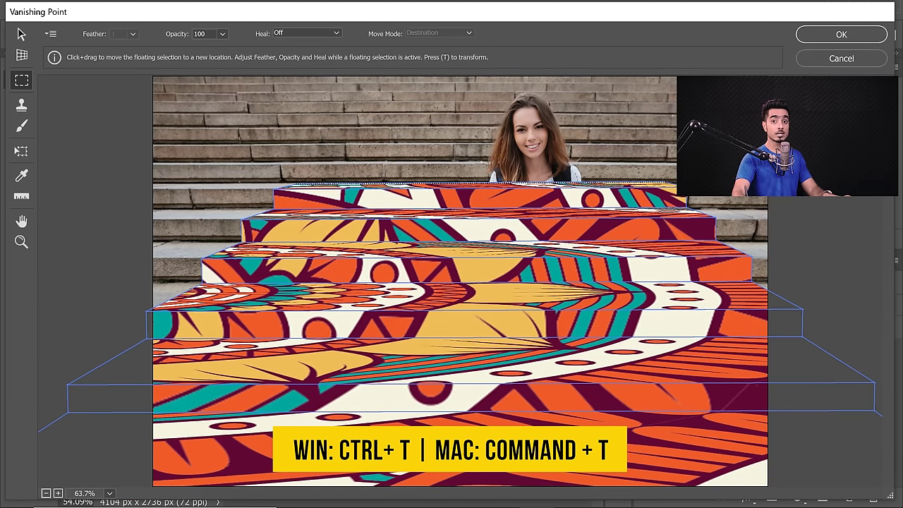
Transform the floating pattern, scaling it down until all its corners are reachable and it spans most of the lower steps' width.
{"action": "key", "text": "t"}
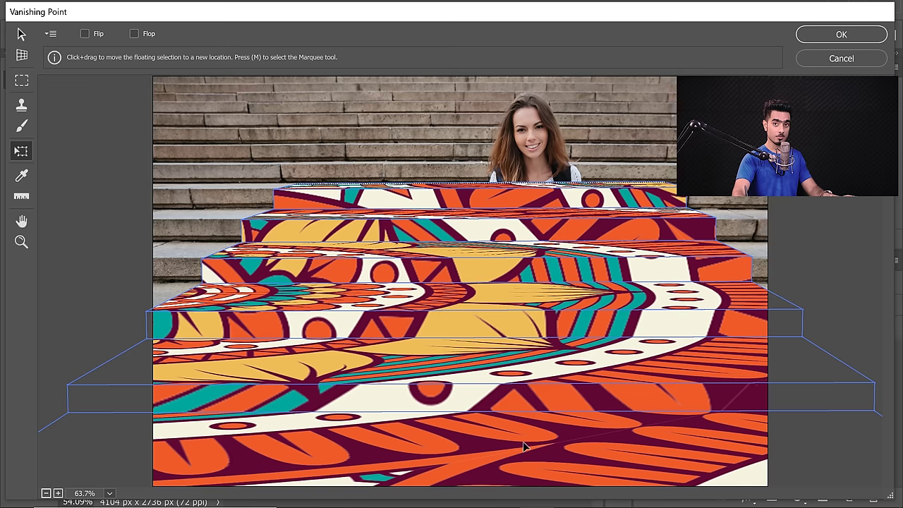
{"action": "left_click_drag", "start_coordinate": [494, 414], "coordinate": [757, 447]}
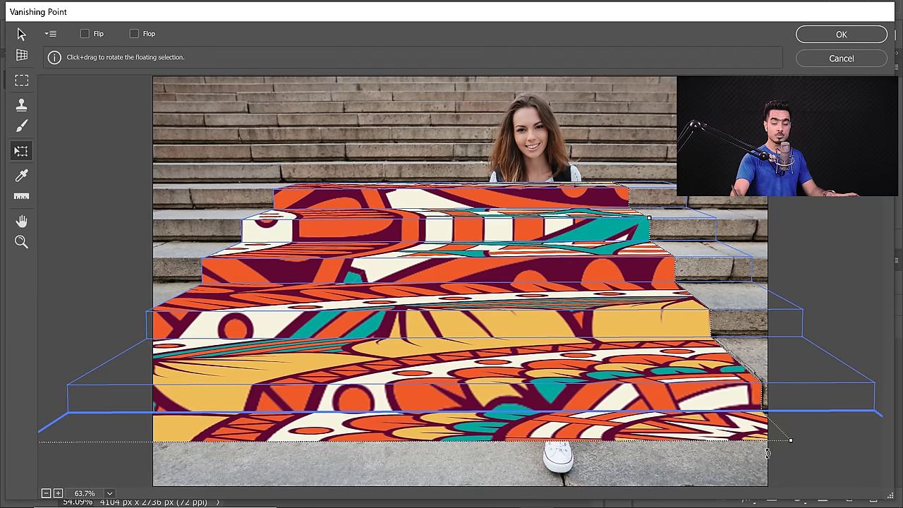
{"action": "left_click_drag", "start_coordinate": [782, 437], "coordinate": [523, 371]}
{"action": "left_click_drag", "start_coordinate": [379, 356], "coordinate": [750, 431]}
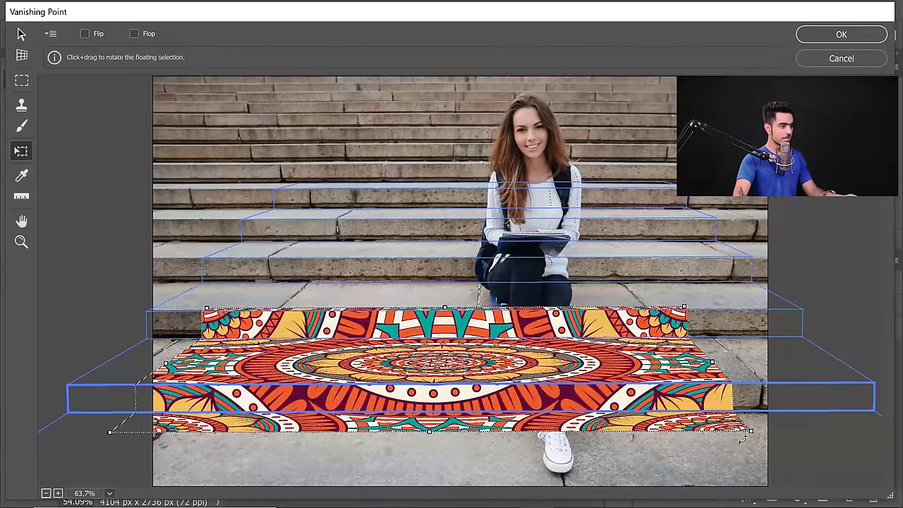
{"action": "left_click_drag", "start_coordinate": [750, 431], "coordinate": [735, 428]}
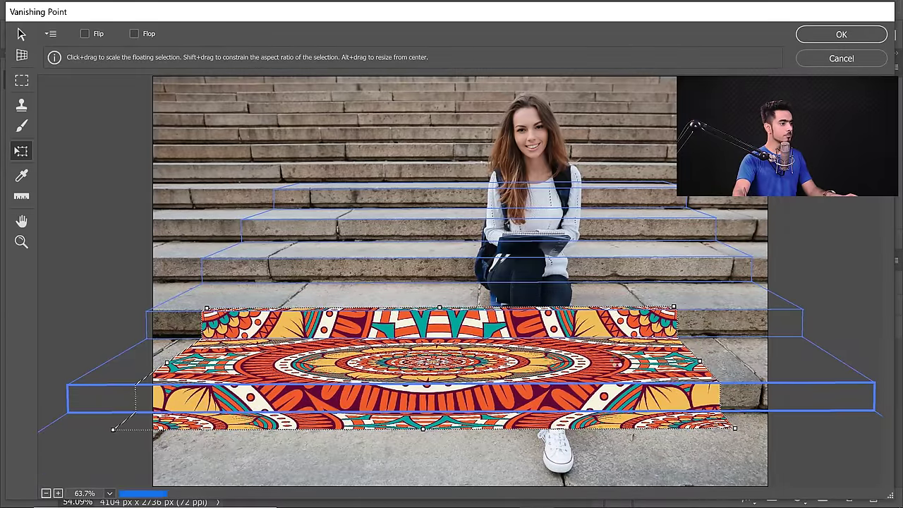
Move the pattern up to the highest mapped tread and riser, aligning its lower edge with the base of that riser.
{"action": "left_click_drag", "start_coordinate": [607, 356], "coordinate": [599, 197]}
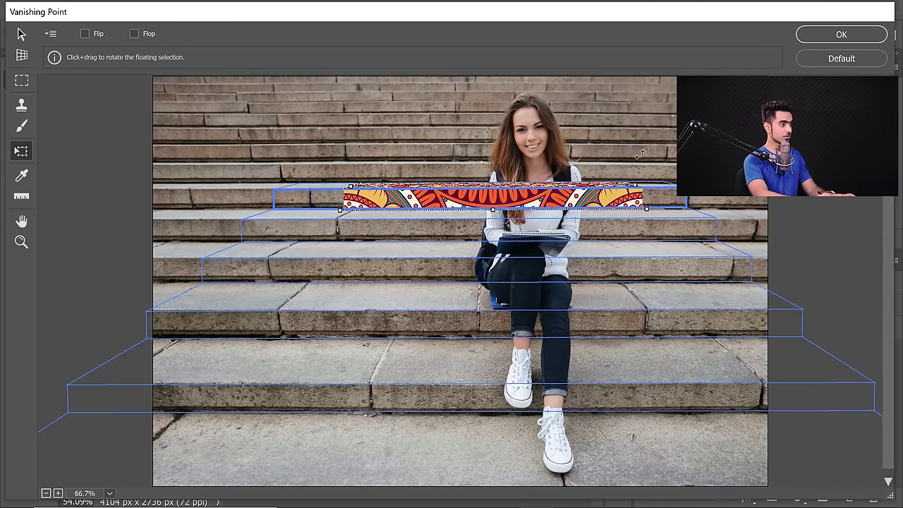
{"action": "key", "text": "ctrl+plus"}
{"action": "key", "text": "ctrl+plus"}
{"action": "key", "text": "ctrl+plus"}
{"action": "scroll", "coordinate": [639, 153], "scroll_direction": "up", "scroll_amount": 5}
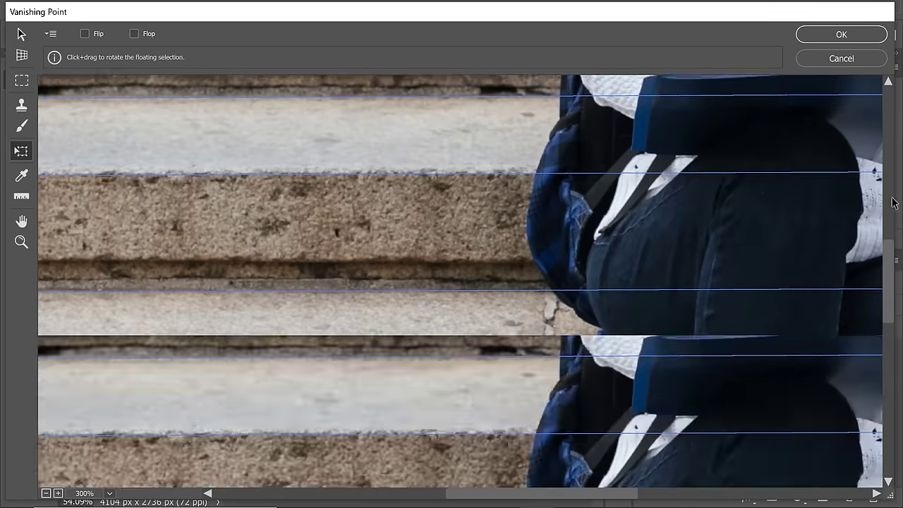
{"action": "left_click_drag", "start_coordinate": [474, 211], "coordinate": [472, 383]}
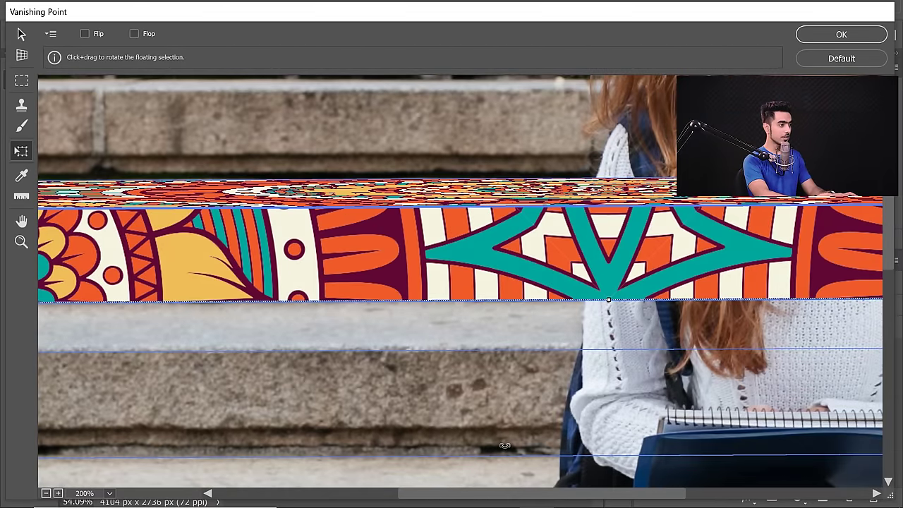
{"action": "key", "text": "ctrl+minus"}
{"action": "key", "text": "ctrl+minus"}
{"action": "key", "text": "ctrl+minus"}
{"action": "key", "text": "ctrl+minus"}
{"action": "key", "text": "ctrl+minus"}
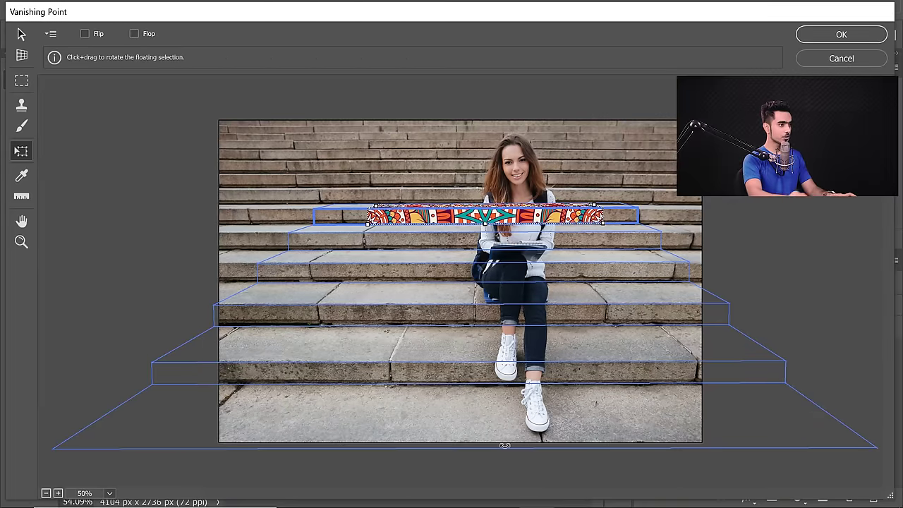
{"action": "key", "text": "ctrl+plus"}
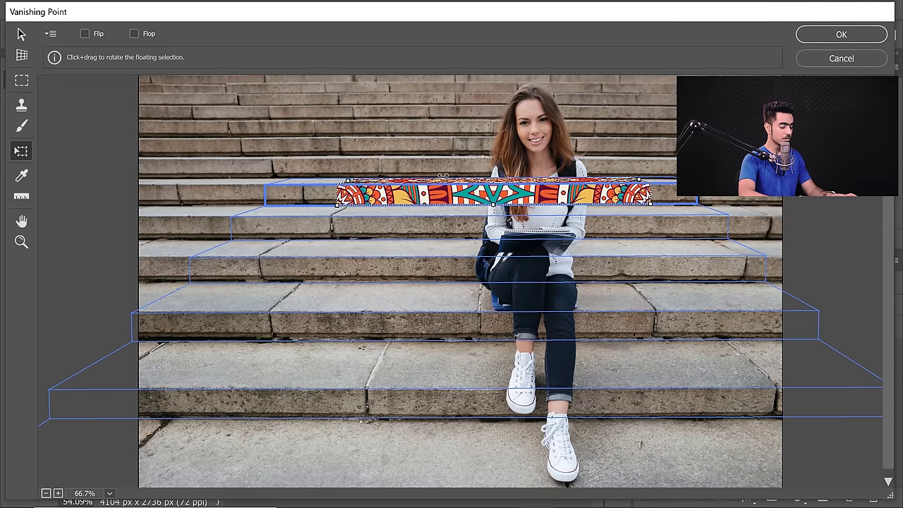
Nudge the pattern left along the highest mapped step to centre it on the step's plane.
{"action": "key", "text": "Left"}
{"action": "key", "text": "Left"}
{"action": "key", "text": "Left"}
{"action": "key", "text": "Left"}
{"action": "key", "text": "Left"}
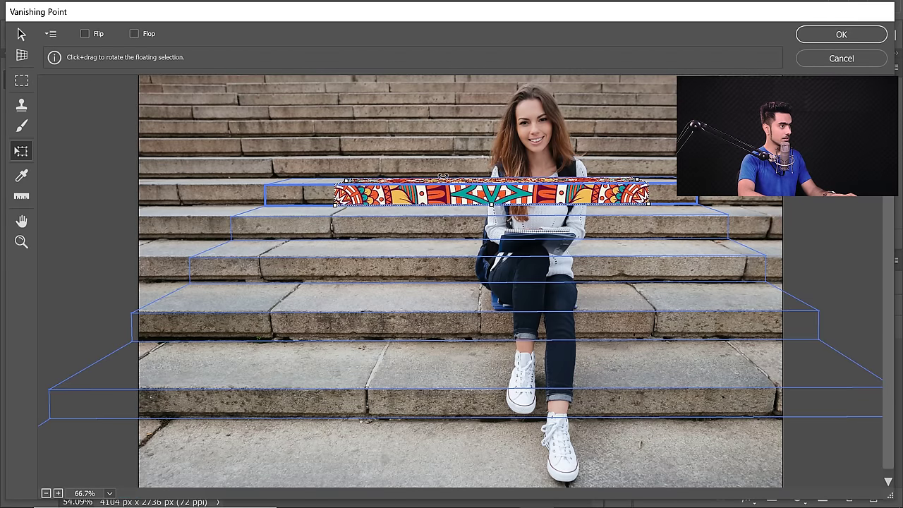
{"action": "key", "text": "Left"}
{"action": "key", "text": "Left"}
{"action": "key", "text": "Left"}
{"action": "key", "text": "Left"}
{"action": "key", "text": "Left"}
{"action": "key", "text": "Left"}
{"action": "key", "text": "Left"}
{"action": "key", "text": "Left"}
{"action": "key", "text": "Left"}
{"action": "key", "text": "Left"}
{"action": "key", "text": "Left"}
{"action": "key", "text": "Left"}
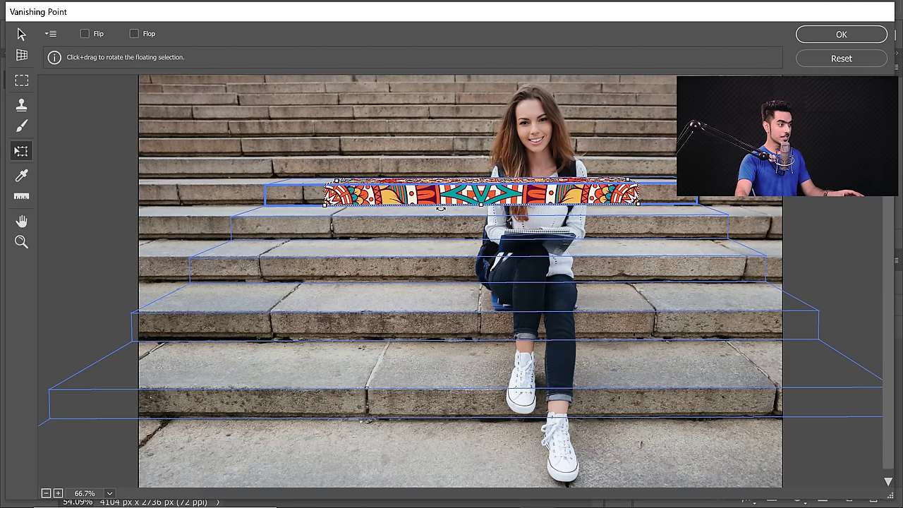
Duplicate the pattern onto the second-highest mapped step, aligning its upper edge with the base of the first copy.
{"action": "left_click_drag", "start_coordinate": [439, 200], "coordinate": [462, 234]}
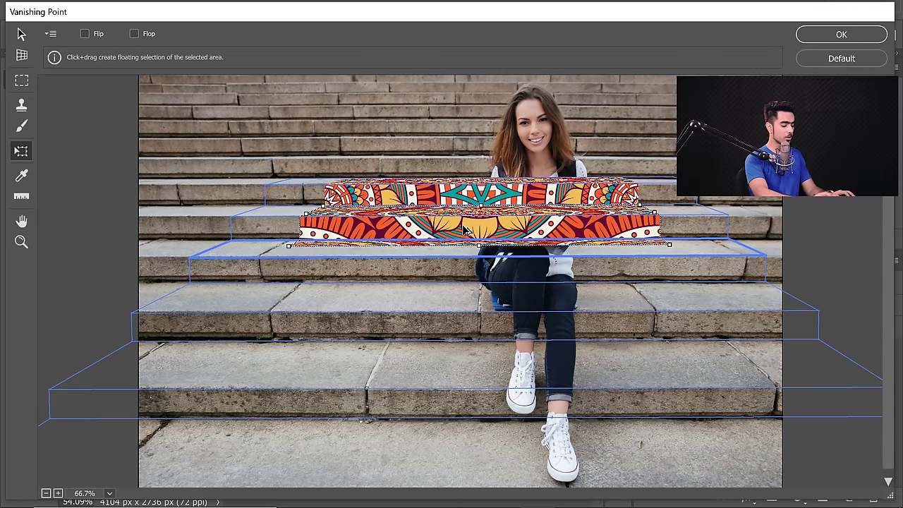
{"action": "key", "text": "ctrl+plus"}
{"action": "key", "text": "ctrl+plus"}
{"action": "key", "text": "ctrl+plus"}
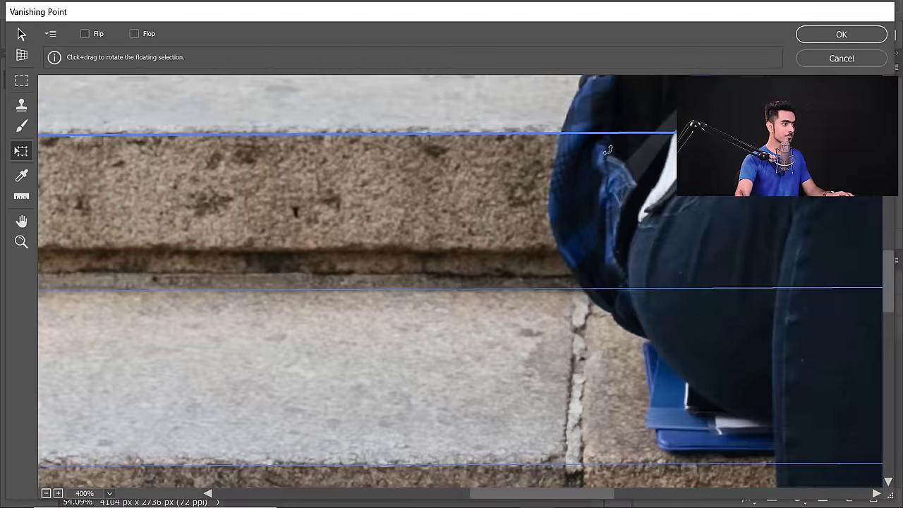
{"action": "left_click_drag", "start_coordinate": [890, 289], "coordinate": [893, 227]}
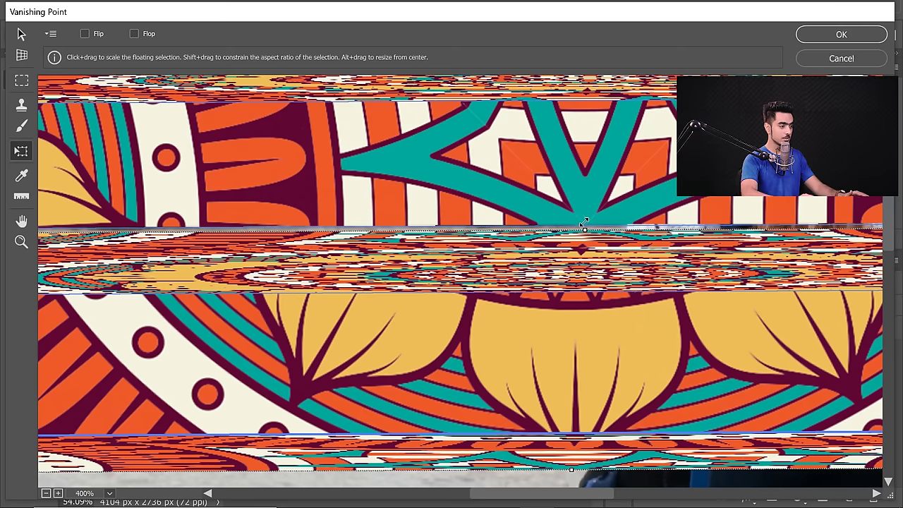
{"action": "left_click_drag", "start_coordinate": [585, 228], "coordinate": [583, 221]}
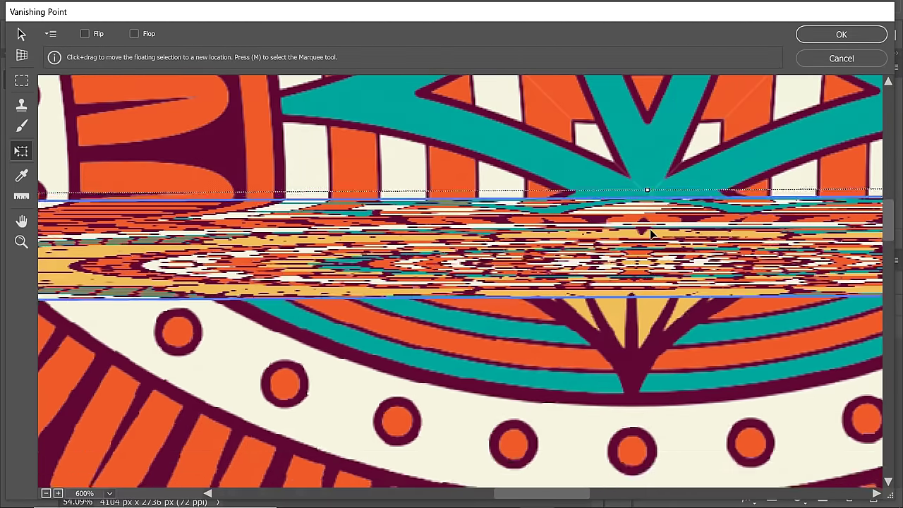
{"action": "scroll", "coordinate": [459, 282], "scroll_direction": "down", "scroll_amount": 5}
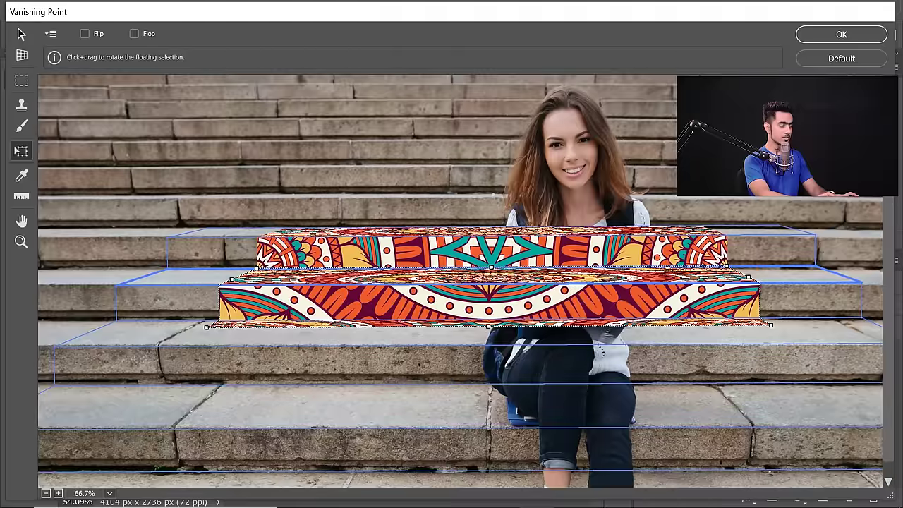
{"action": "scroll", "coordinate": [460, 281], "scroll_direction": "down", "scroll_amount": 2}
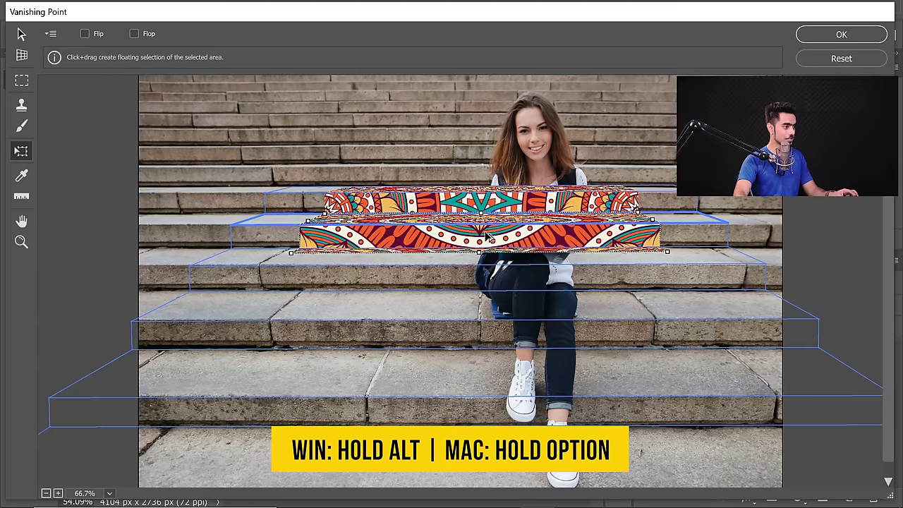
Duplicate the pattern again onto the third mapped step, lining up its upper edge and centre with the copy above.
{"action": "left_click_drag", "start_coordinate": [485, 237], "coordinate": [483, 307]}
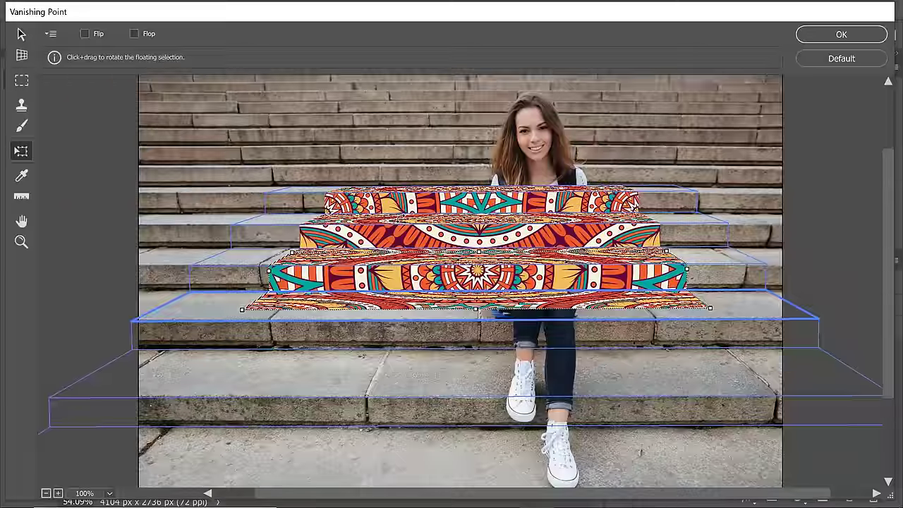
{"action": "scroll", "coordinate": [519, 275], "scroll_direction": "up", "scroll_amount": 1}
{"action": "scroll", "coordinate": [518, 275], "scroll_direction": "up", "scroll_amount": 2}
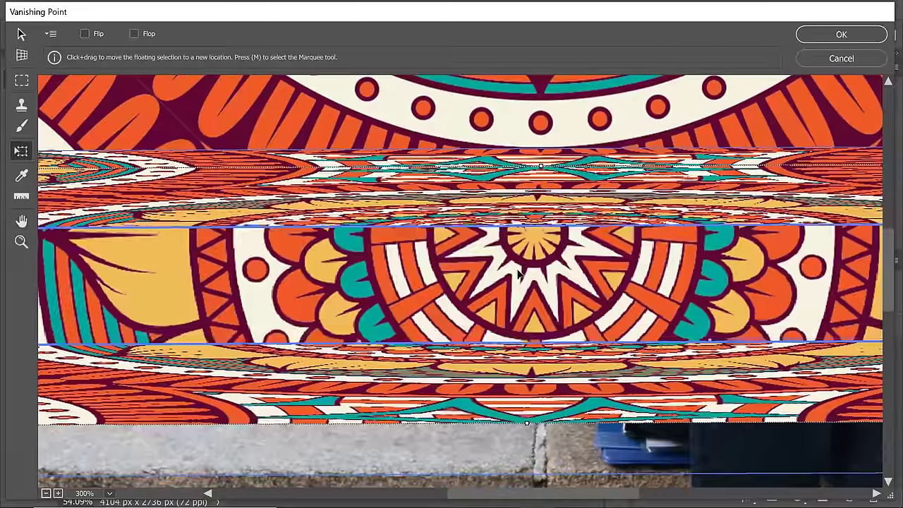
{"action": "left_click_drag", "start_coordinate": [518, 275], "coordinate": [519, 312]}
{"action": "scroll", "coordinate": [432, 174], "scroll_direction": "down", "scroll_amount": 3}
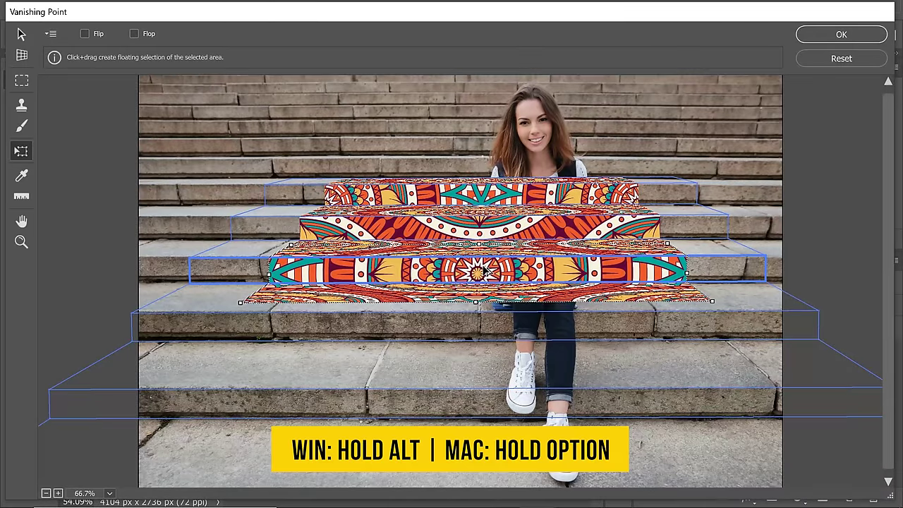
Add another pattern copy over the two lowest mapped steps, joining its upper edge to the third copy.
{"action": "left_click_drag", "start_coordinate": [479, 283], "coordinate": [474, 361]}
{"action": "scroll", "coordinate": [607, 437], "scroll_direction": "up", "scroll_amount": 5}
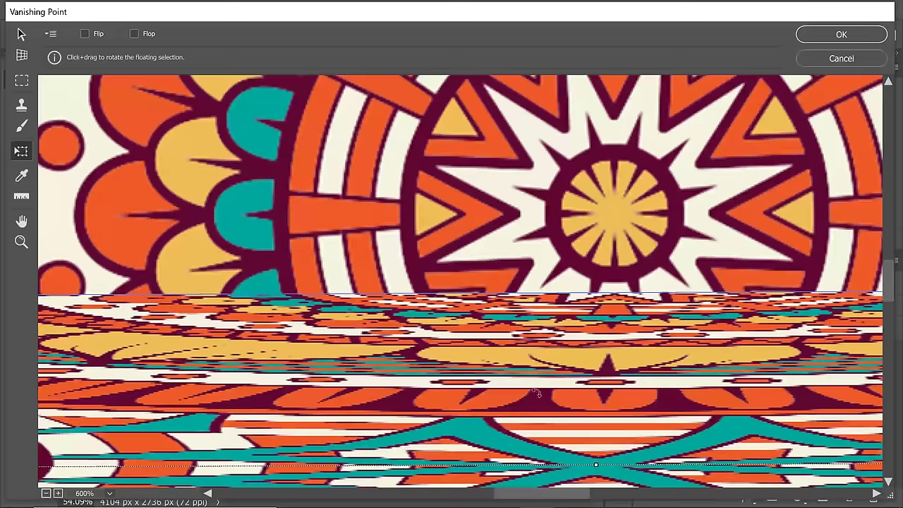
{"action": "scroll", "coordinate": [614, 443], "scroll_direction": "down", "scroll_amount": 5}
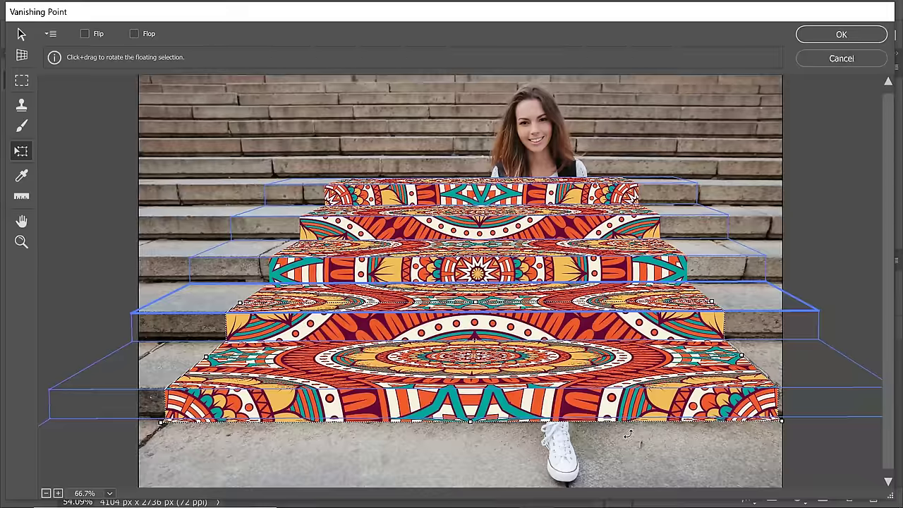
Place a last pattern copy on the ground in front of the stairs, check its seam and corner, and apply Vanishing Point.
{"action": "scroll", "coordinate": [478, 405], "scroll_direction": "up", "scroll_amount": 3}
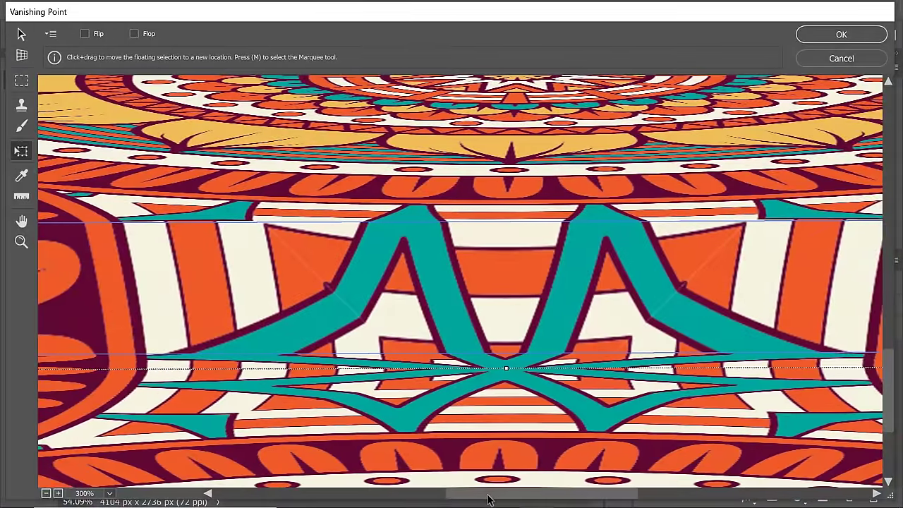
{"action": "left_click_drag", "start_coordinate": [489, 496], "coordinate": [228, 493]}
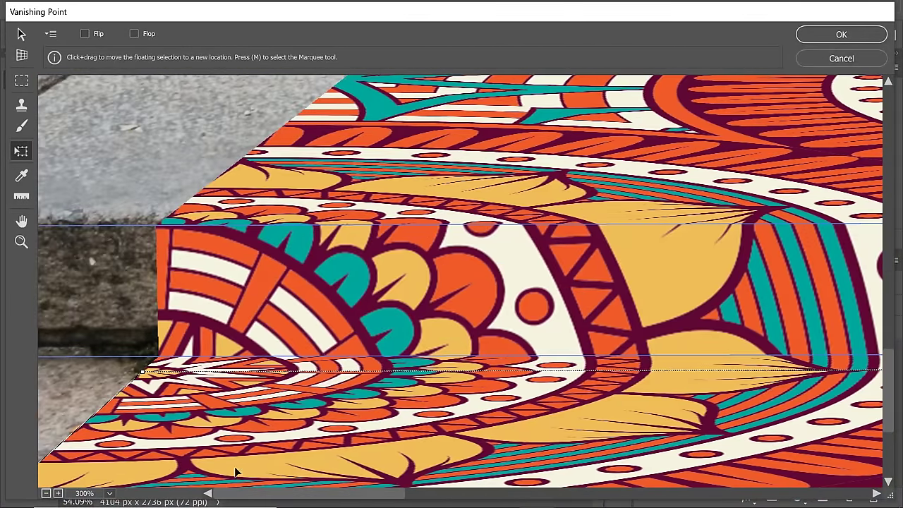
{"action": "scroll", "coordinate": [189, 423], "scroll_direction": "up", "scroll_amount": 3}
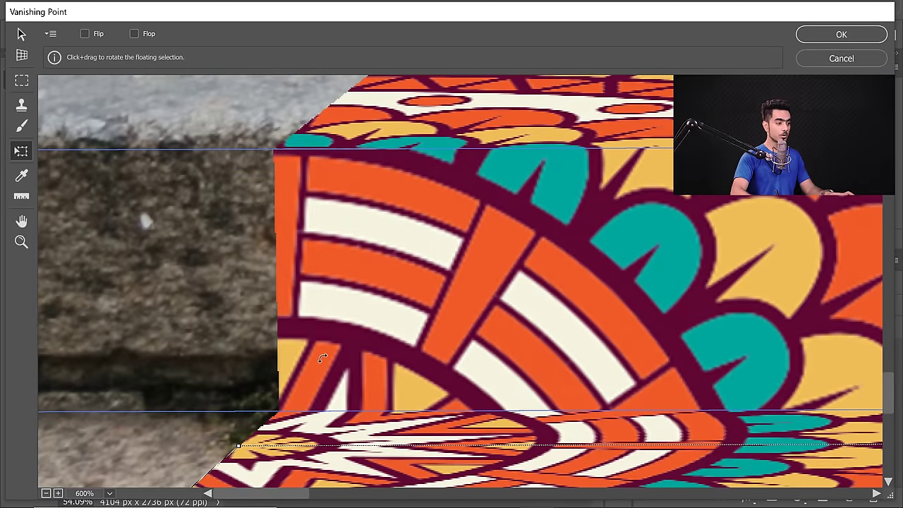
{"action": "scroll", "coordinate": [322, 358], "scroll_direction": "down", "scroll_amount": 10}
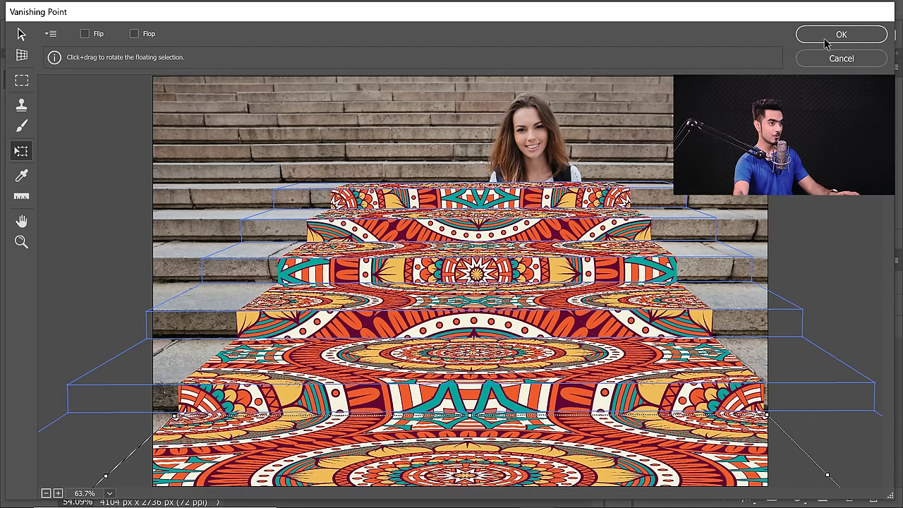
{"action": "key", "text": "Return"}
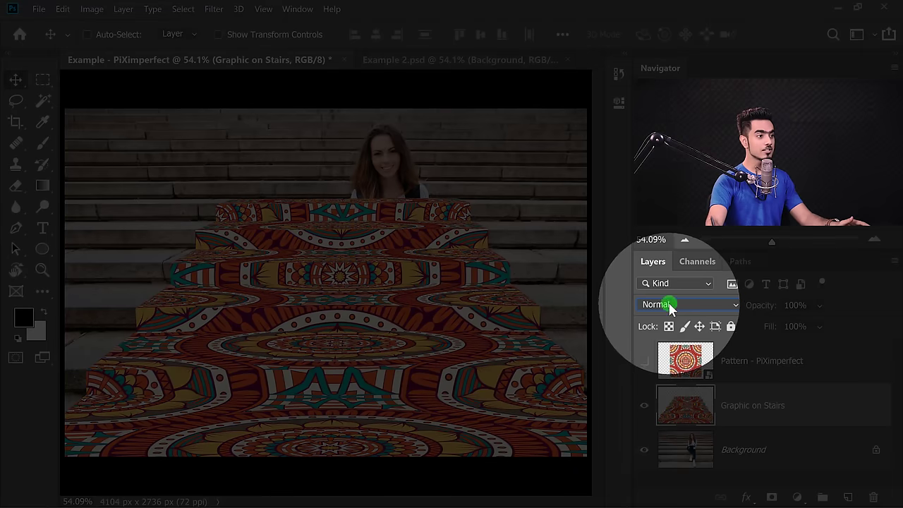
Preview the Graphic on Stairs layer in Multiply blend mode, inspect the pattern up close, and restore the Normal mode.
{"action": "left_click", "coordinate": [669, 302]}
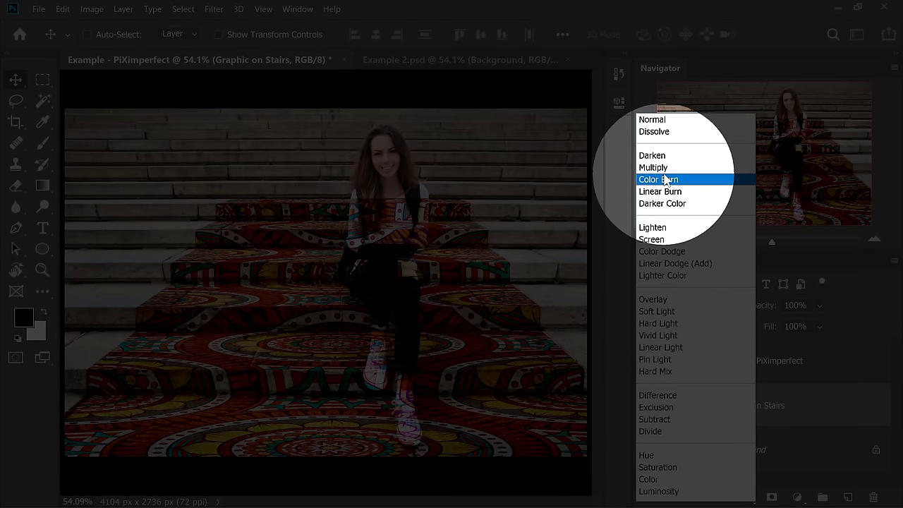
{"action": "left_click", "coordinate": [656, 167]}
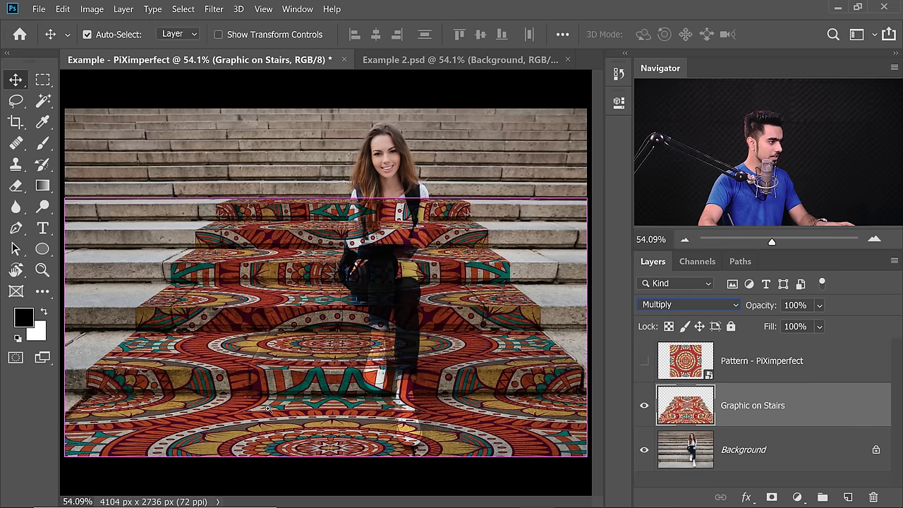
{"action": "scroll", "coordinate": [268, 353], "scroll_direction": "up", "scroll_amount": 6}
{"action": "scroll", "coordinate": [347, 336], "scroll_direction": "up", "scroll_amount": 5}
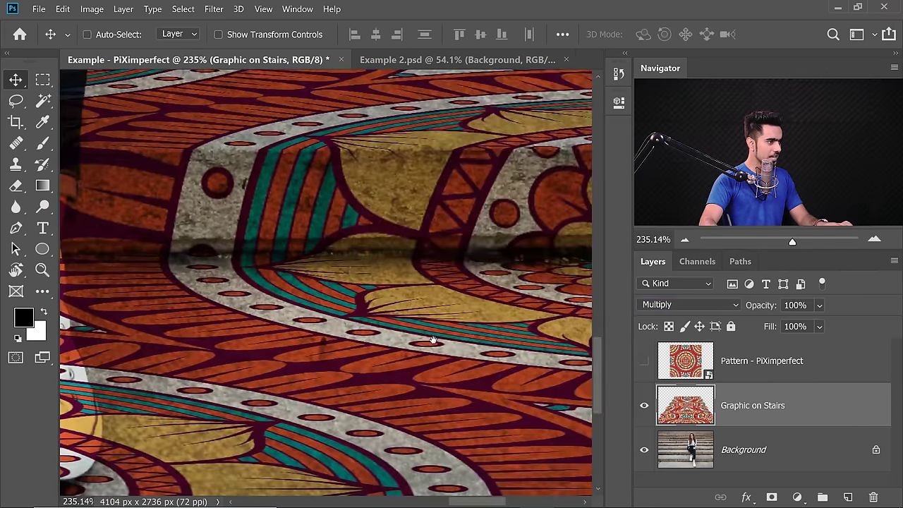
{"action": "scroll", "coordinate": [376, 343], "scroll_direction": "right", "scroll_amount": 5}
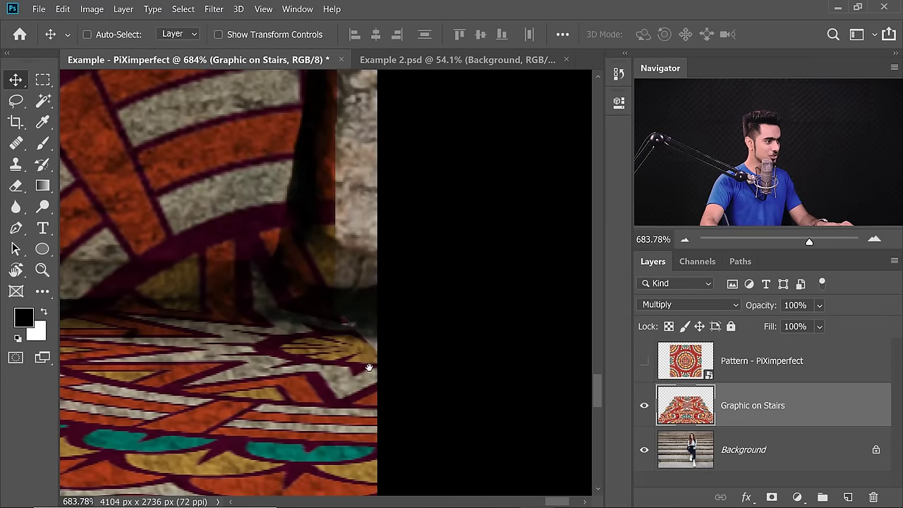
{"action": "key", "text": "ctrl+0"}
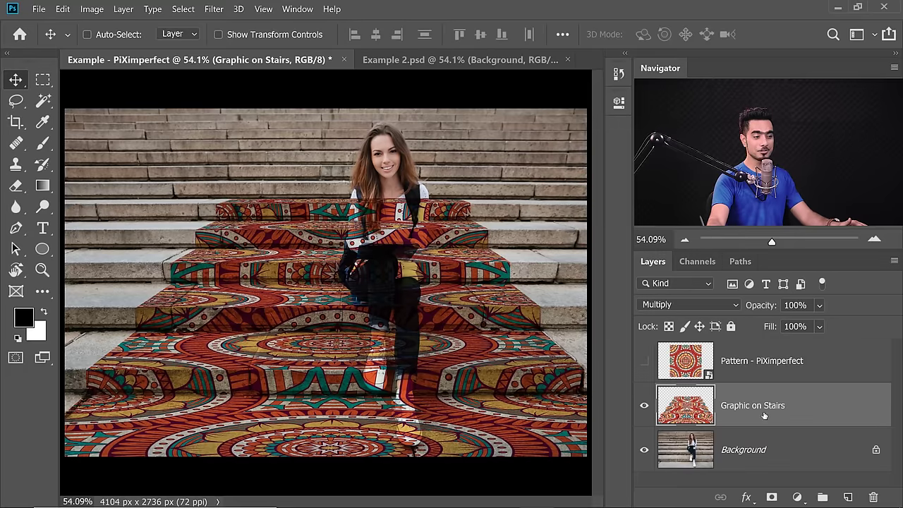
{"action": "left_click", "coordinate": [683, 303]}
{"action": "left_click", "coordinate": [688, 120]}
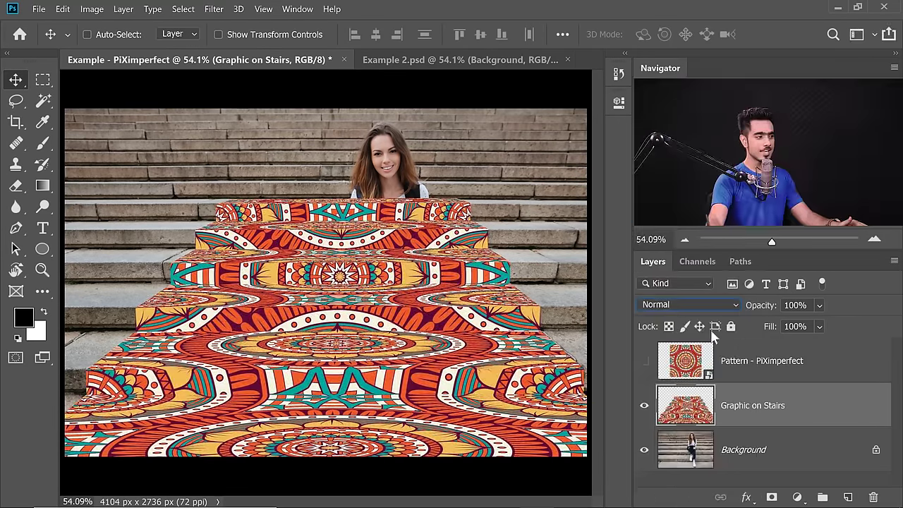
Start a Field Blur on the Graphic on Stairs layer, move its pin to the lowest mandala's centre and set 2 px.
{"action": "left_click", "coordinate": [213, 9]}
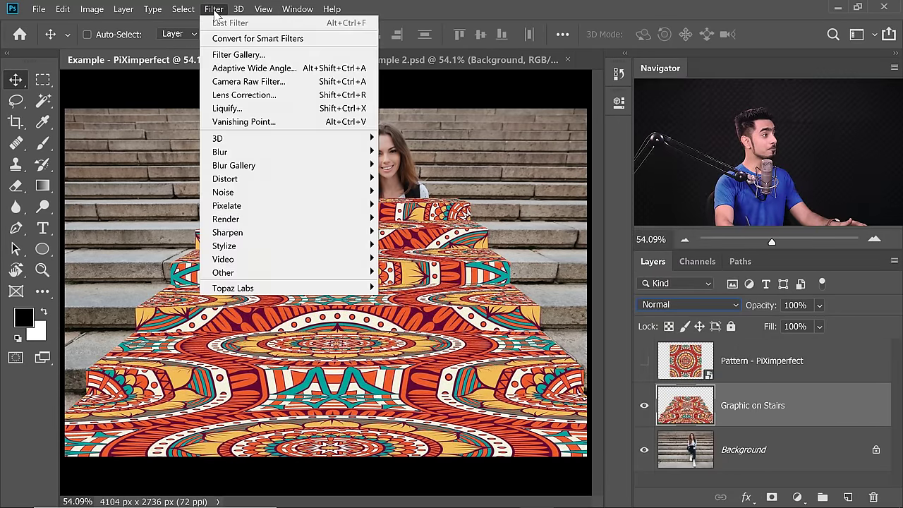
{"action": "mouse_move", "coordinate": [281, 166]}
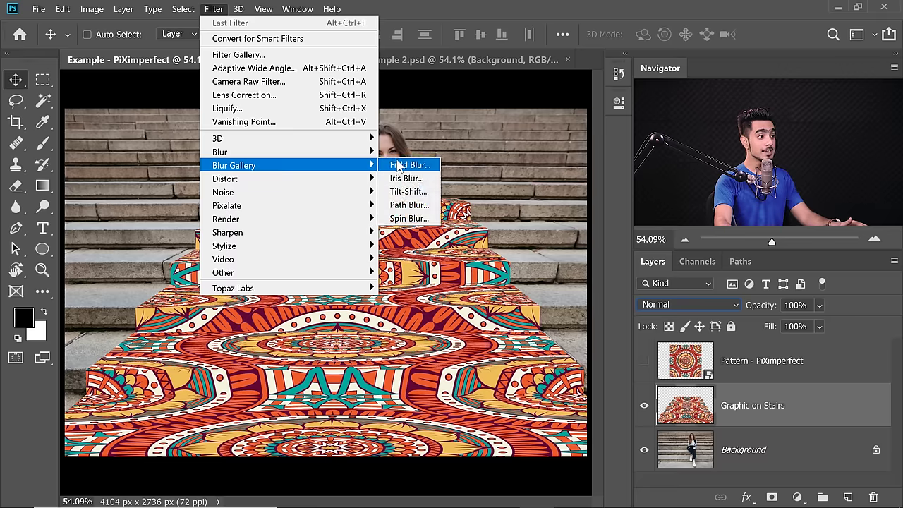
{"action": "left_click", "coordinate": [401, 166]}
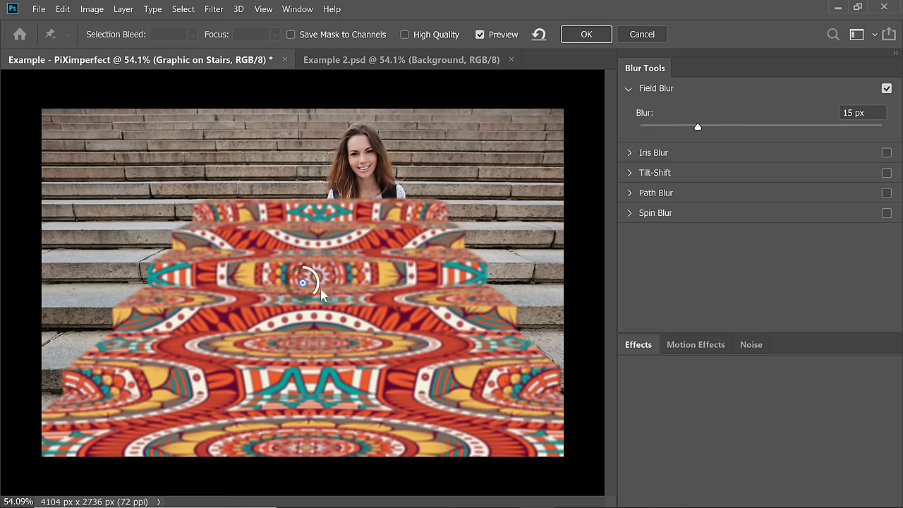
{"action": "left_click_drag", "start_coordinate": [308, 298], "coordinate": [315, 448]}
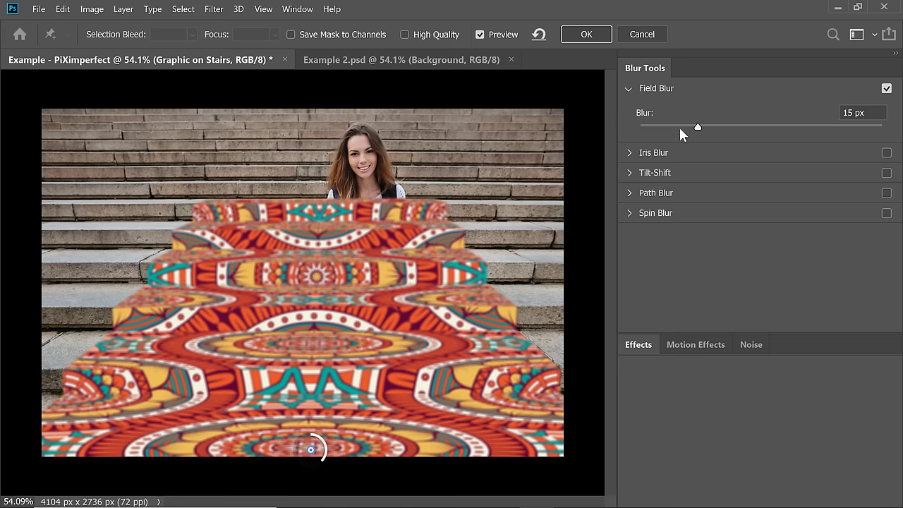
{"action": "left_click_drag", "start_coordinate": [650, 127], "coordinate": [646, 127]}
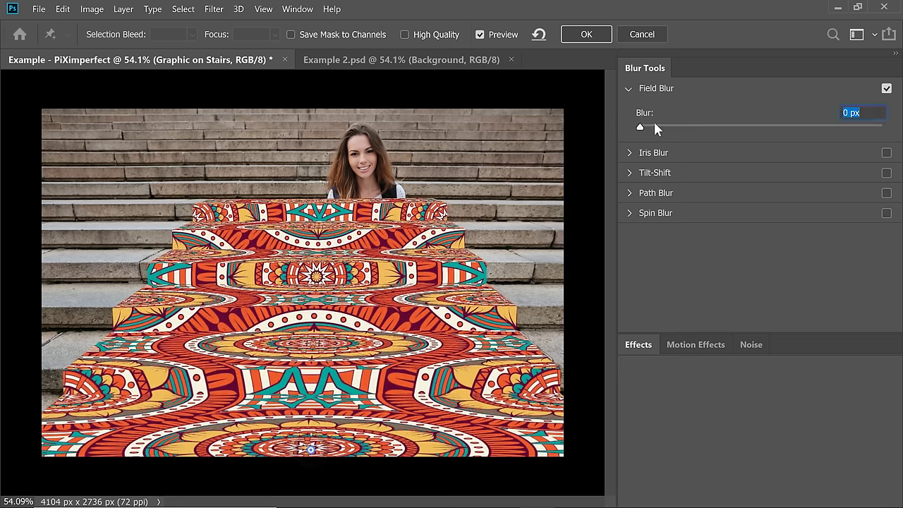
{"action": "type", "text": "2"}
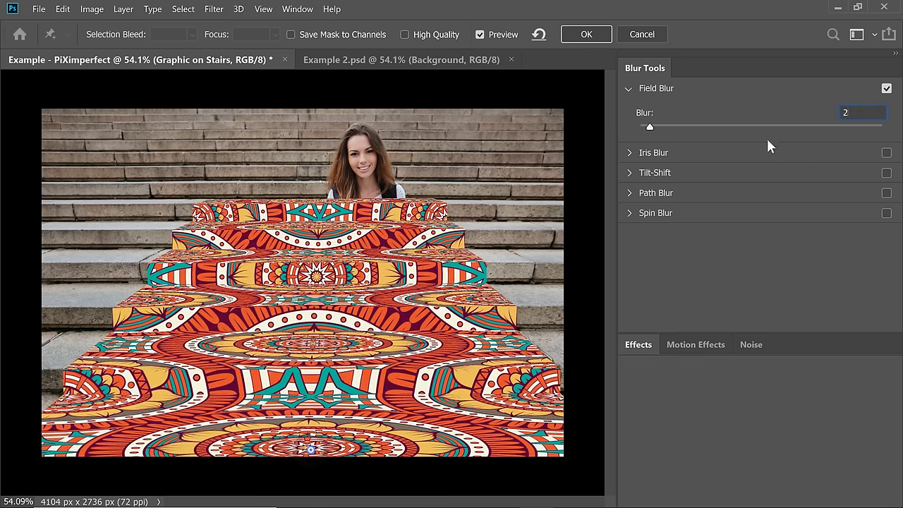
Inspect the blurred pattern up close, try a 4 px blur on the lowest pin, and restore it to 2 px.
{"action": "key", "text": "ctrl+plus"}
{"action": "key", "text": "ctrl+plus"}
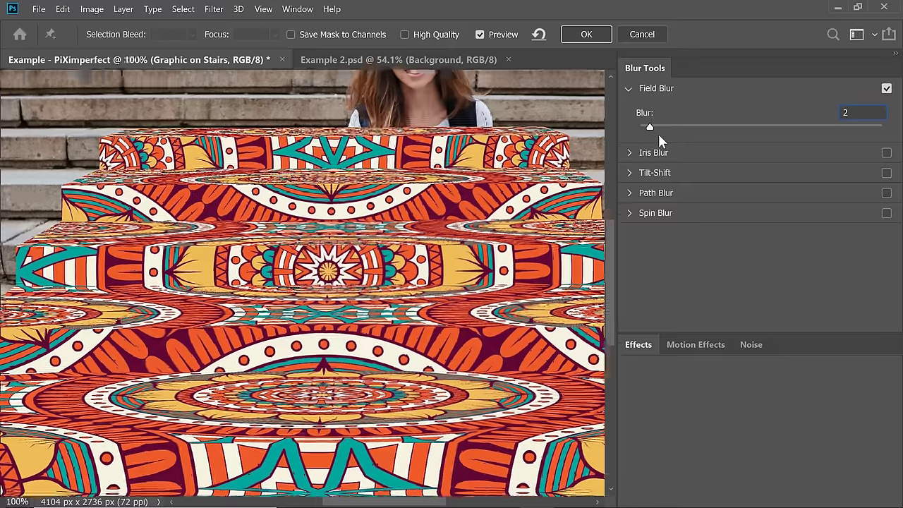
{"action": "left_click_drag", "start_coordinate": [333, 359], "coordinate": [334, 310]}
{"action": "key", "text": "ctrl+plus"}
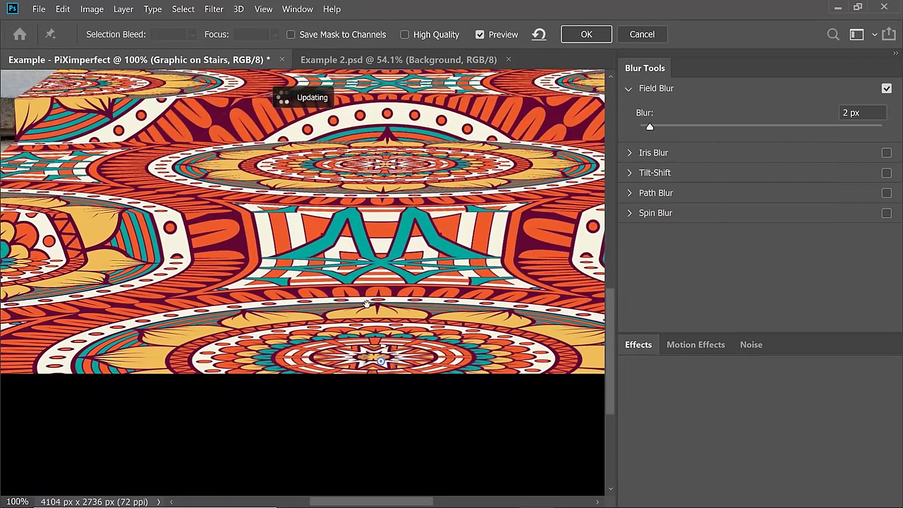
{"action": "left_click_drag", "start_coordinate": [375, 152], "coordinate": [375, 287]}
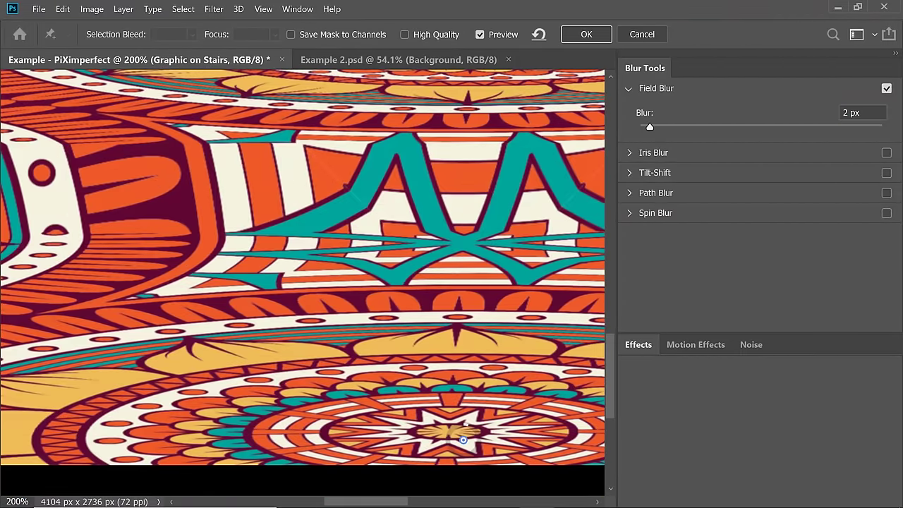
{"action": "type", "text": "4"}
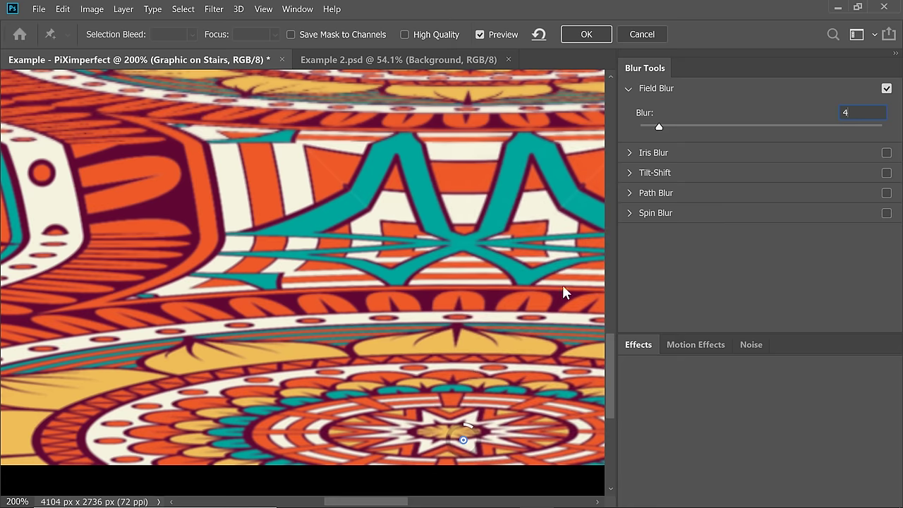
{"action": "key", "text": "Return"}
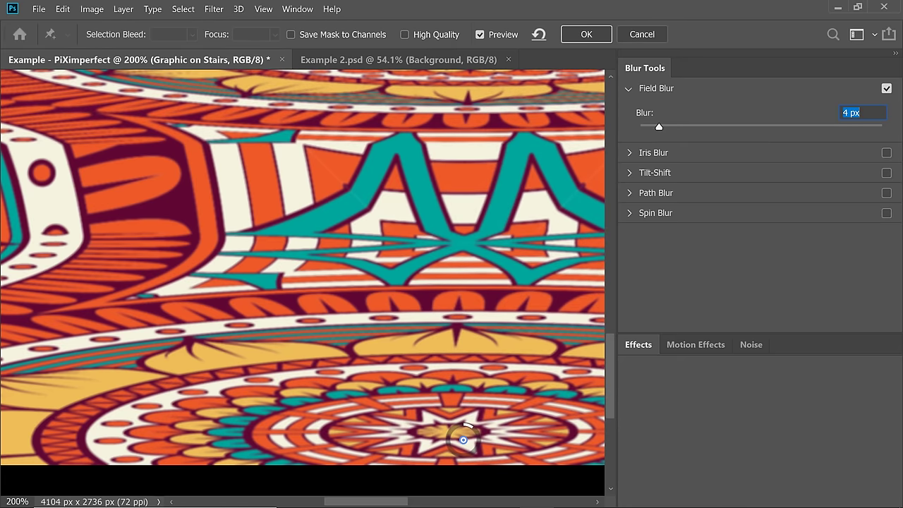
{"action": "type", "text": "2"}
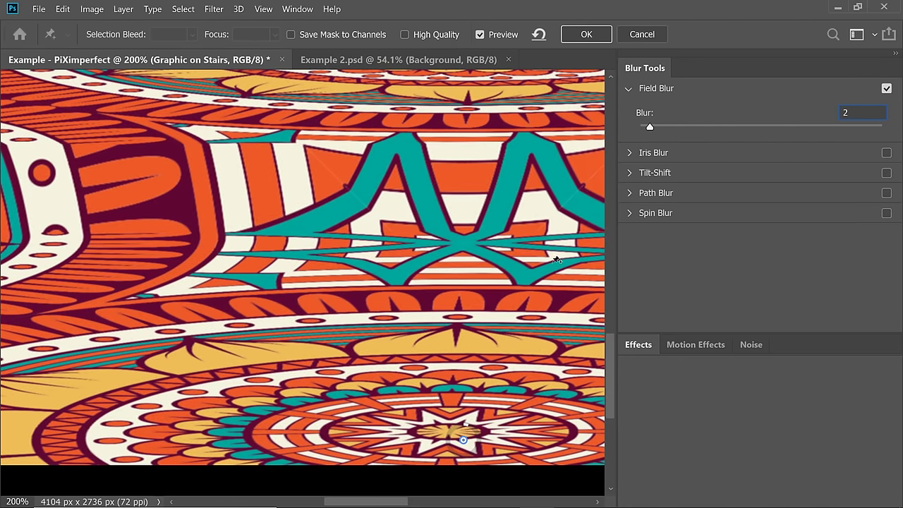
{"action": "key", "text": "ctrl+minus"}
{"action": "key", "text": "ctrl+minus"}
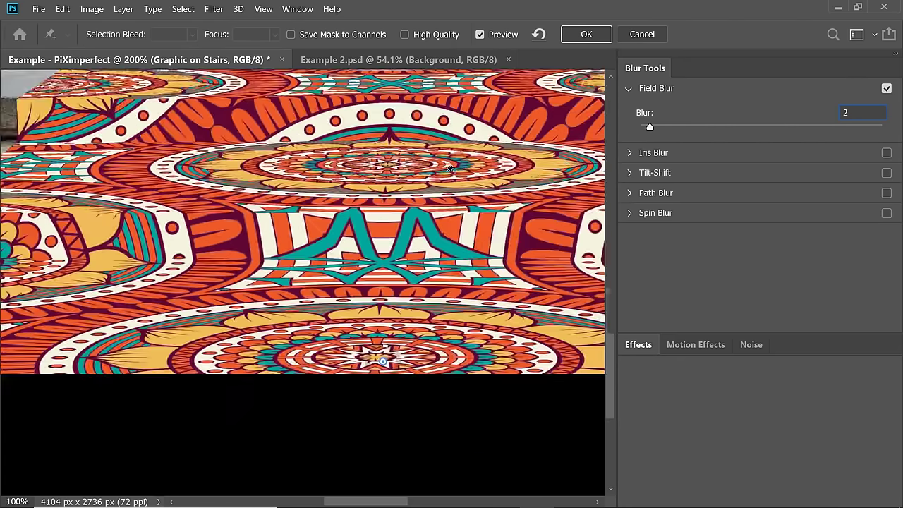
Add a second Field Blur pin at the centre of the pattern's uppermost edge and set its blur to 1 px.
{"action": "scroll", "coordinate": [359, 163], "scroll_direction": "up", "scroll_amount": 3}
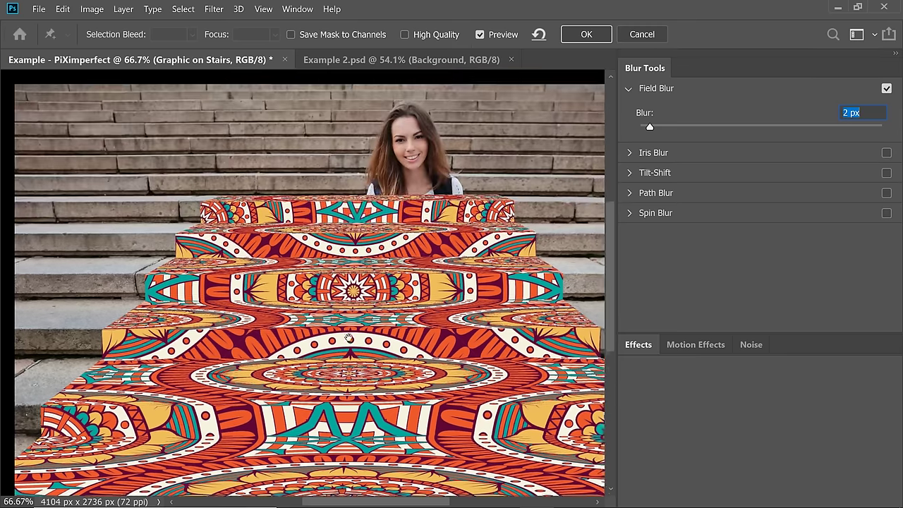
{"action": "left_click_drag", "start_coordinate": [366, 194], "coordinate": [374, 201]}
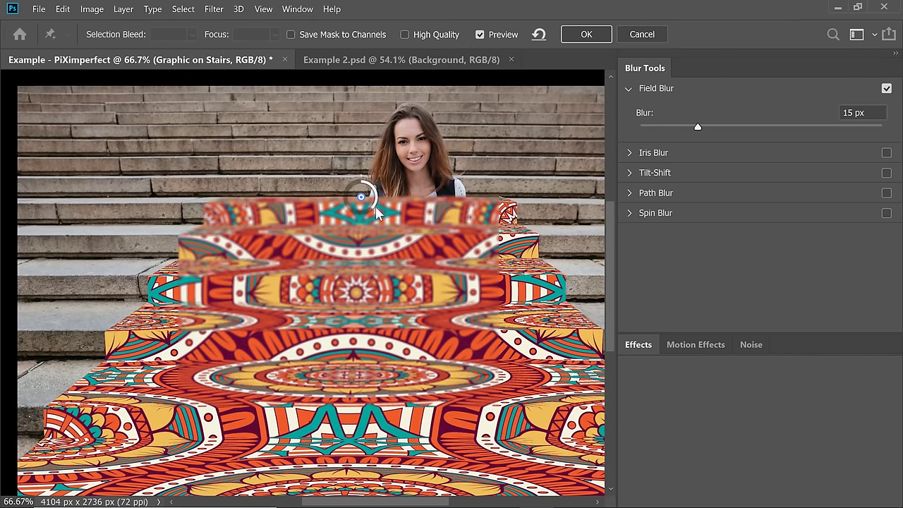
{"action": "left_click", "coordinate": [847, 115]}
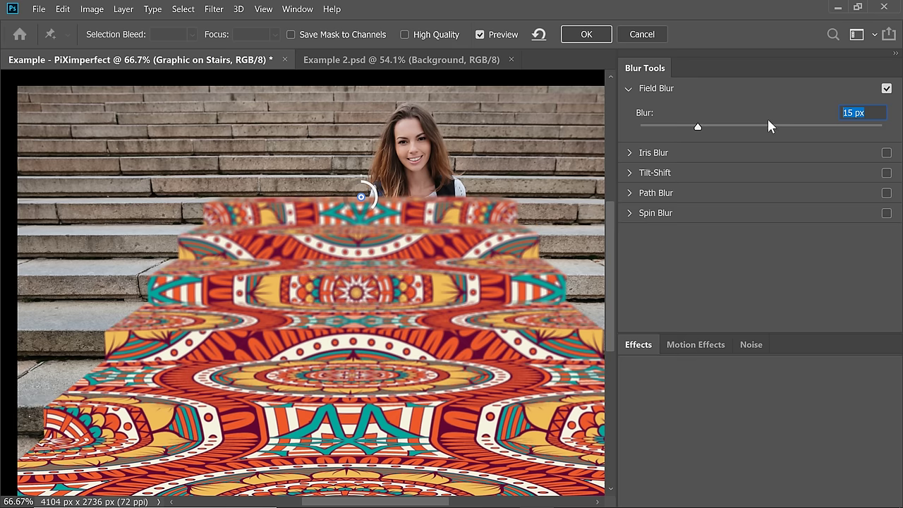
{"action": "type", "text": "1"}
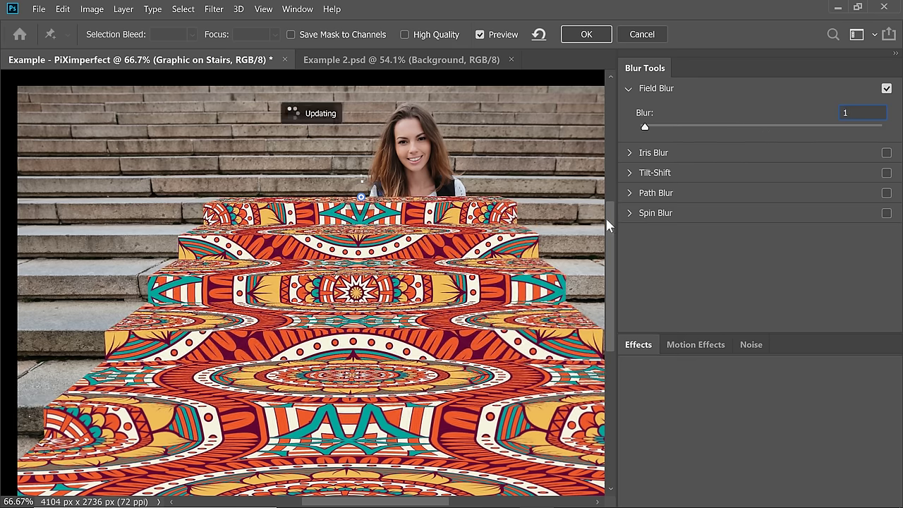
Set the lowest pin's blur to 4 px and the uppermost pin's blur to 2 px, and apply the Field Blur.
{"action": "scroll", "coordinate": [604, 250], "scroll_direction": "down", "scroll_amount": 3}
{"action": "left_click", "coordinate": [349, 407]}
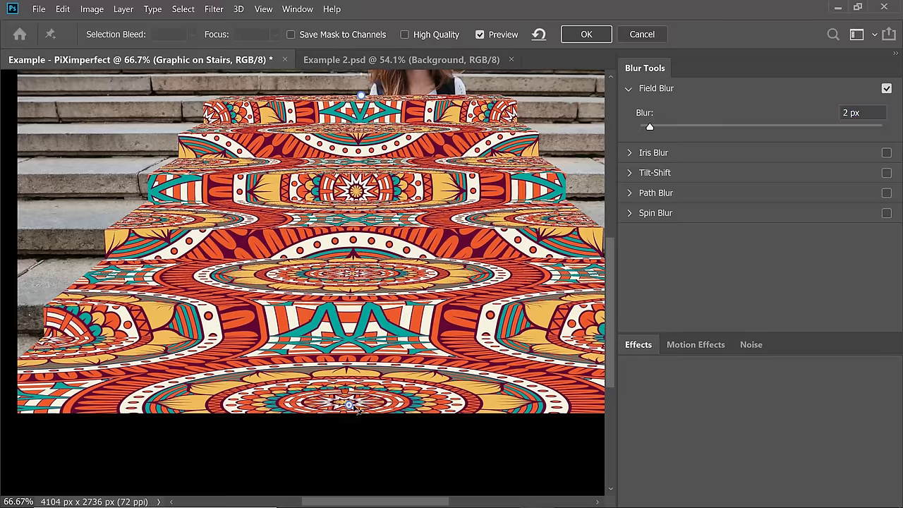
{"action": "key", "text": "Return"}
{"action": "type", "text": "4"}
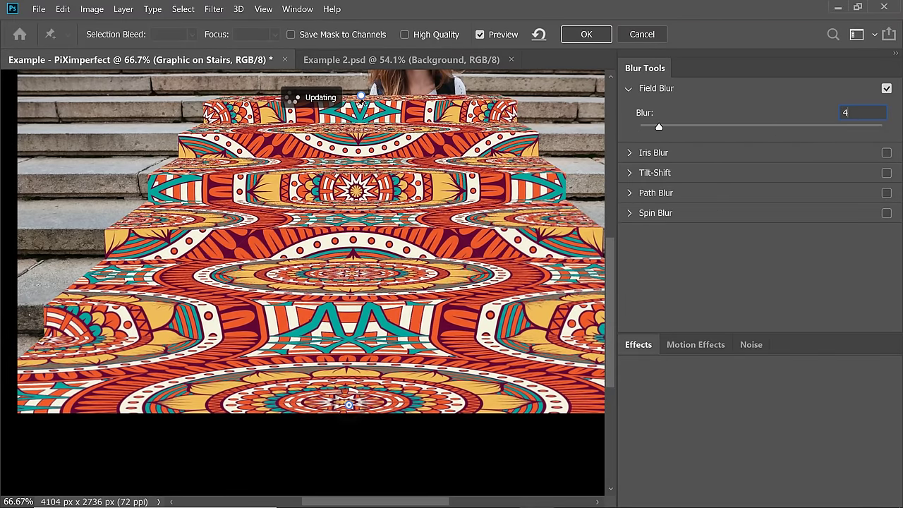
{"action": "left_click", "coordinate": [361, 96]}
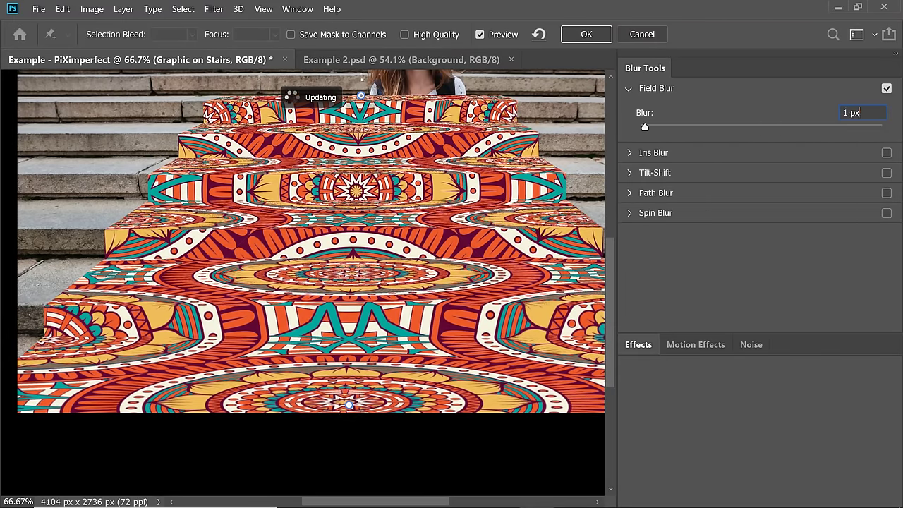
{"action": "type", "text": "2"}
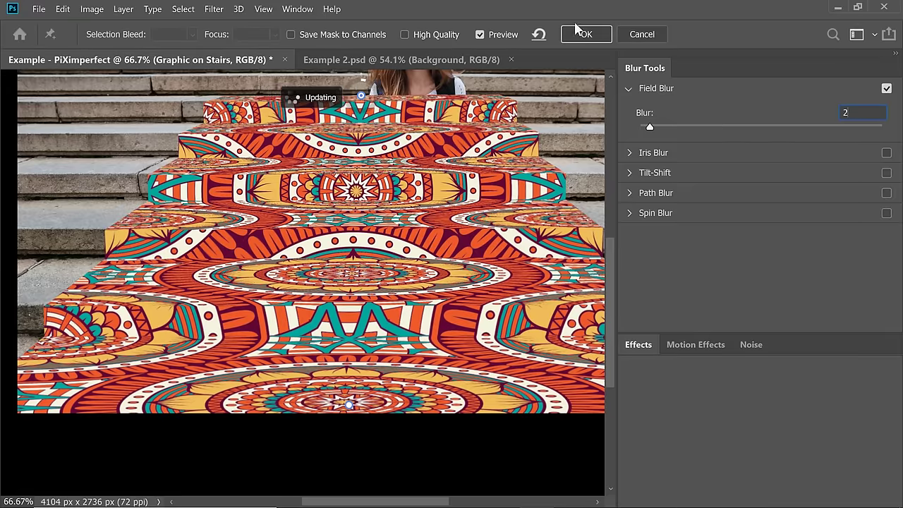
{"action": "left_click", "coordinate": [583, 34]}
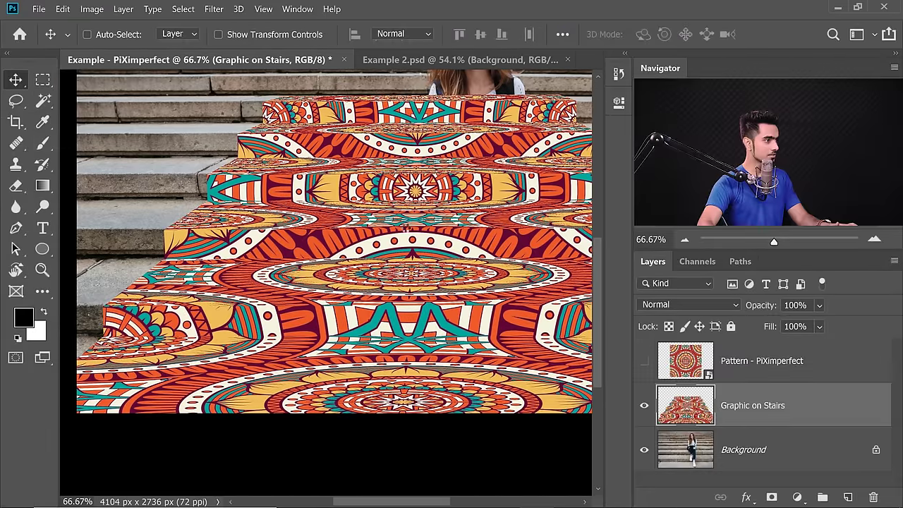
Inspect the blurred pattern up close and set the Graphic on Stairs layer's blend mode to Multiply.
{"action": "scroll", "coordinate": [388, 307], "scroll_direction": "up", "scroll_amount": 5}
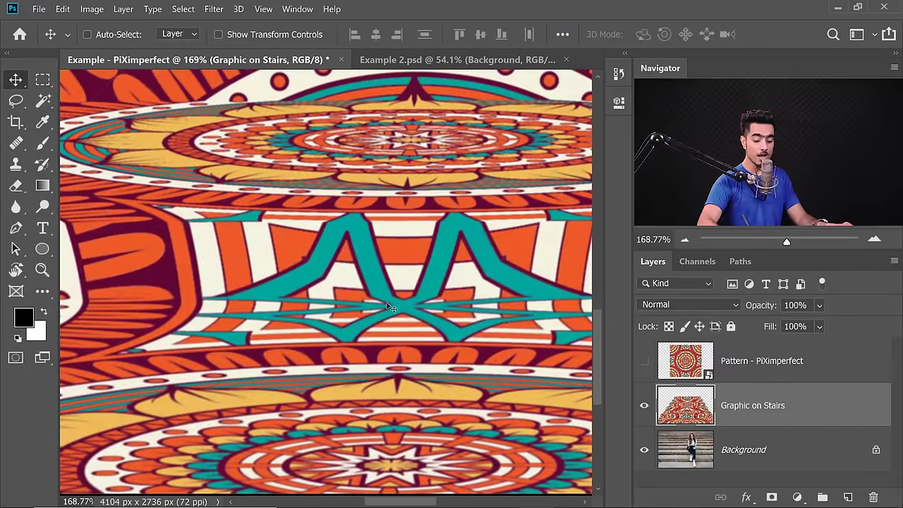
{"action": "key", "text": "ctrl+0"}
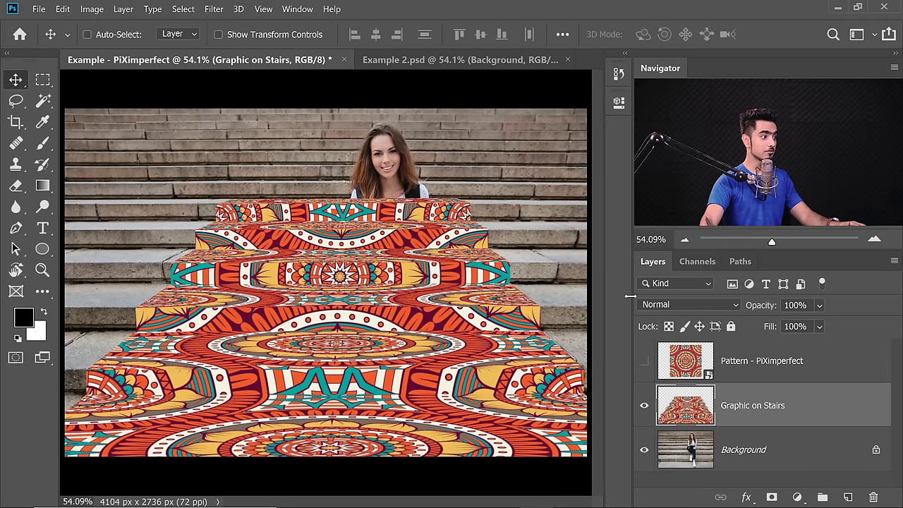
{"action": "left_click", "coordinate": [690, 301]}
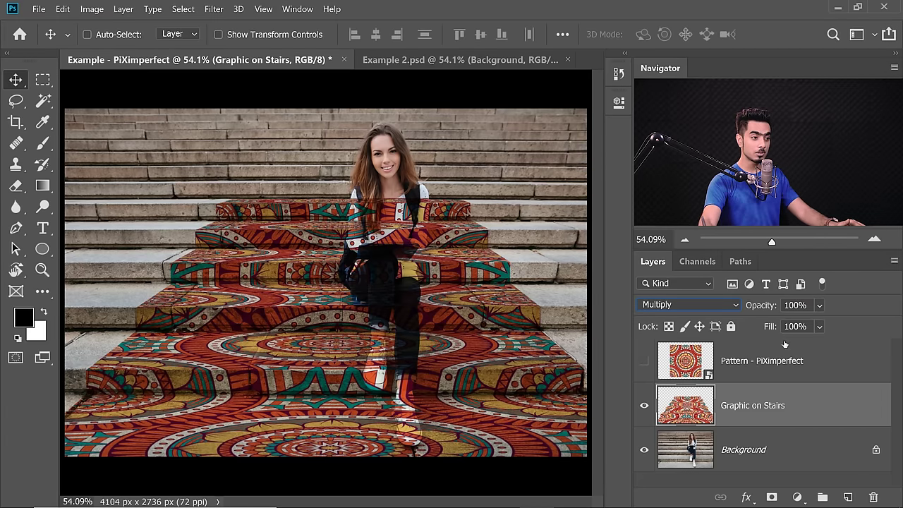
Set the Graphic on Stairs layer's Blend If so the underlying layer's highlights are split at 175 / 251, and apply it.
{"action": "double_click", "coordinate": [851, 414]}
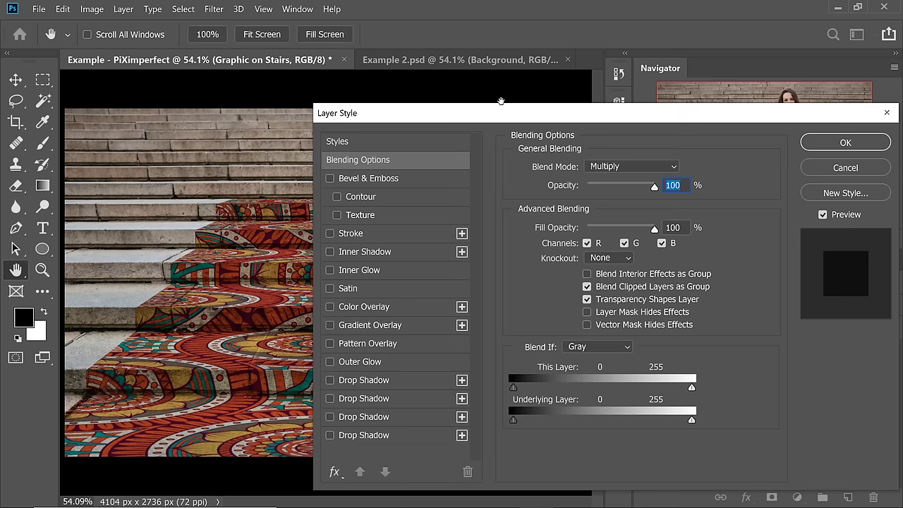
{"action": "left_click_drag", "start_coordinate": [499, 115], "coordinate": [636, 85]}
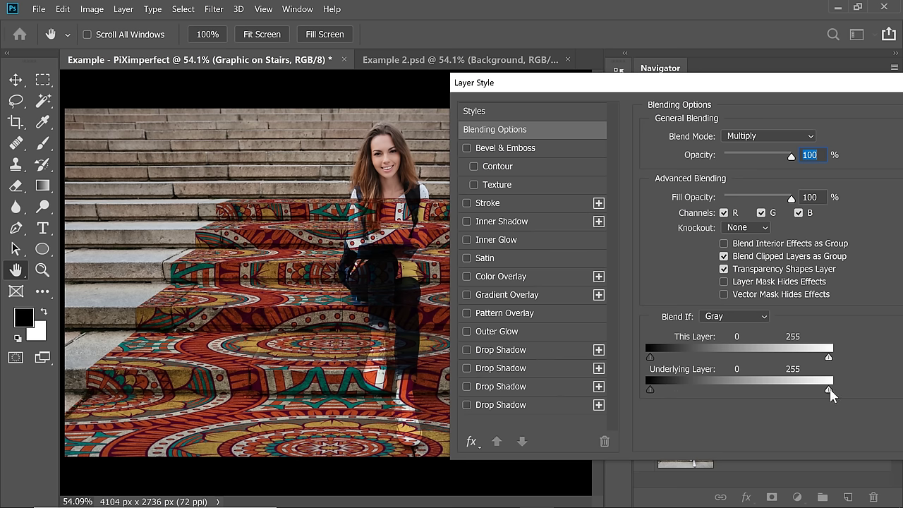
{"action": "left_click_drag", "start_coordinate": [830, 389], "coordinate": [775, 388]}
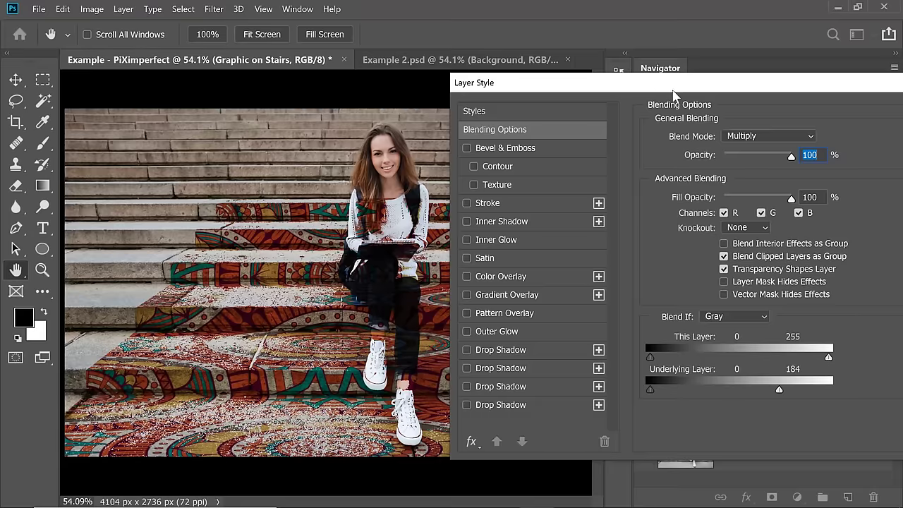
{"action": "left_click_drag", "start_coordinate": [670, 146], "coordinate": [260, 101]}
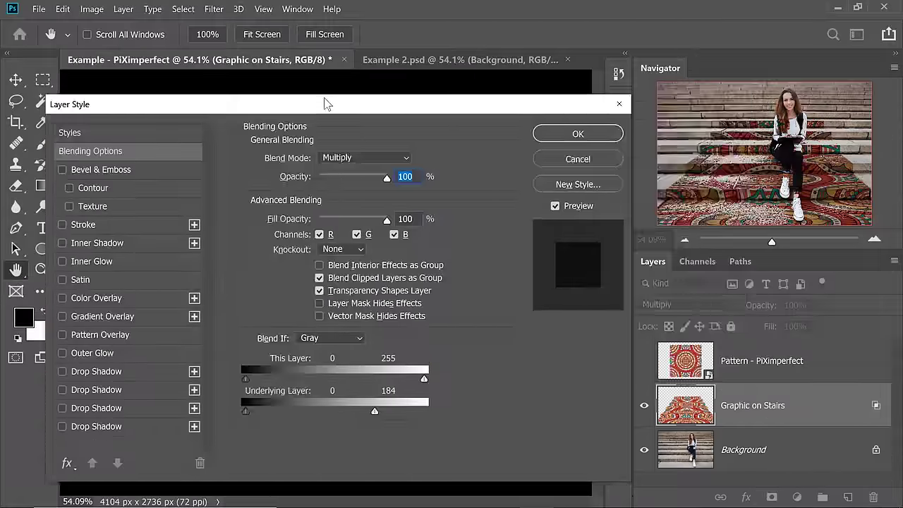
{"action": "left_click_drag", "start_coordinate": [324, 99], "coordinate": [747, 106]}
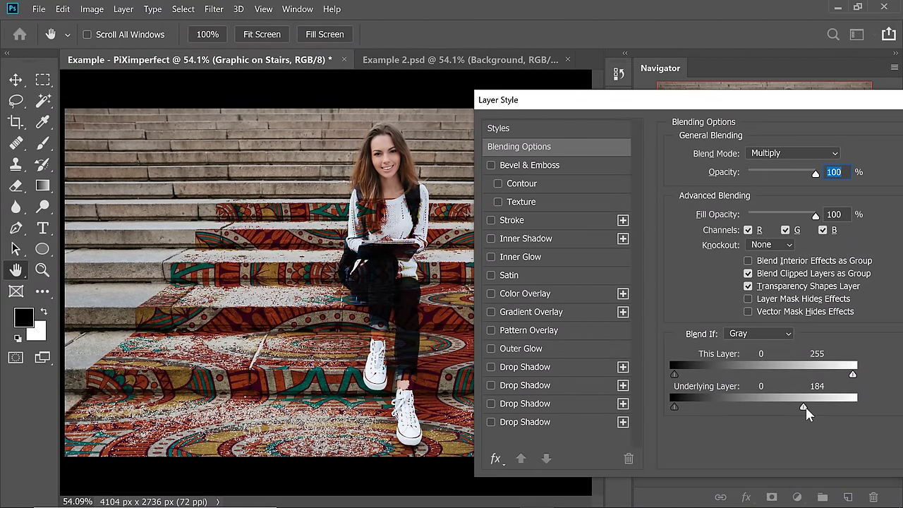
{"action": "mouse_move", "coordinate": [805, 407]}
{"action": "left_mouse_down"}
{"action": "mouse_move", "coordinate": [875, 407]}
{"action": "mouse_move", "coordinate": [791, 408]}
{"action": "mouse_move", "coordinate": [799, 407]}
{"action": "left_mouse_up"}
{"action": "left_click_drag", "start_coordinate": [717, 95], "coordinate": [459, 105]}
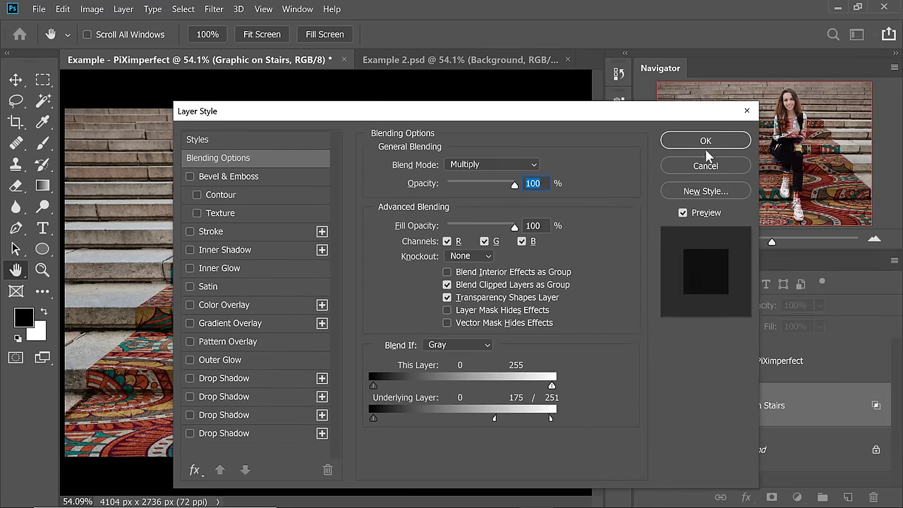
{"action": "left_click", "coordinate": [748, 137]}
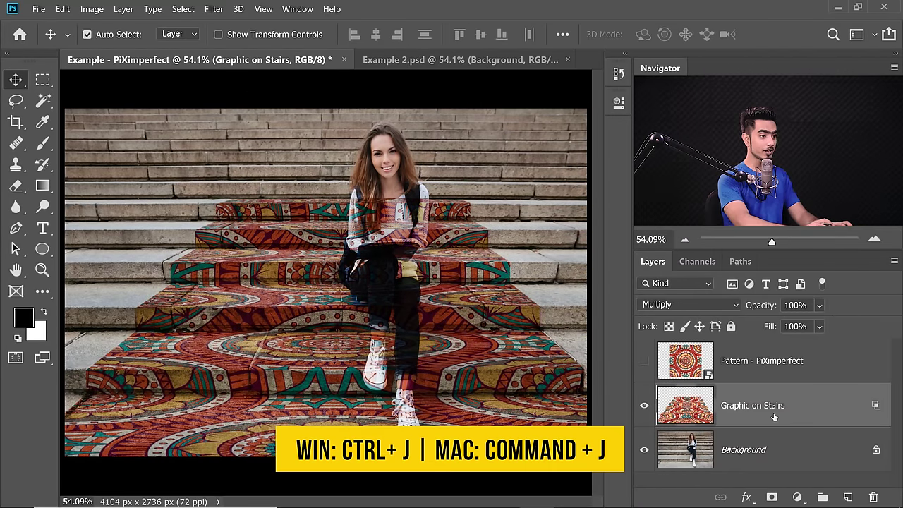
Duplicate the Graphic on Stairs layer and set the duplicate's blend mode to Screen.
{"action": "key", "text": "ctrl+j"}
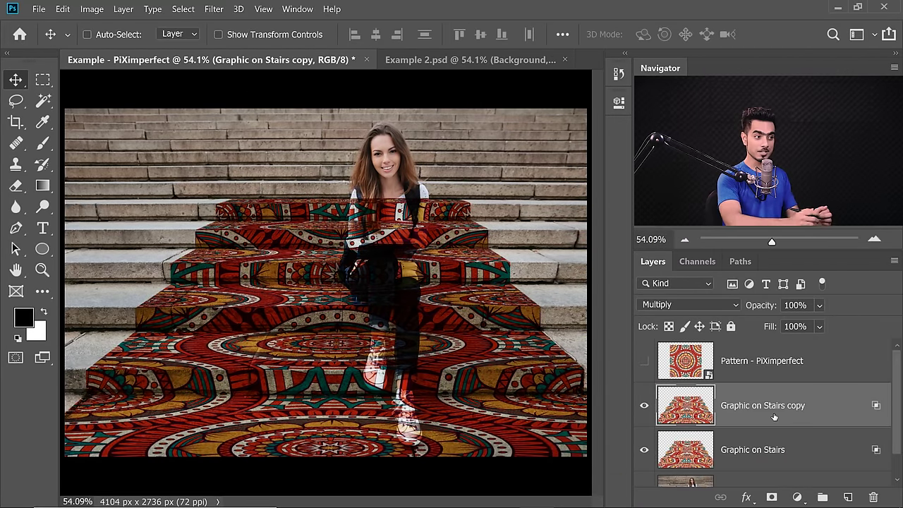
{"action": "left_click", "coordinate": [676, 303]}
{"action": "left_click", "coordinate": [656, 240]}
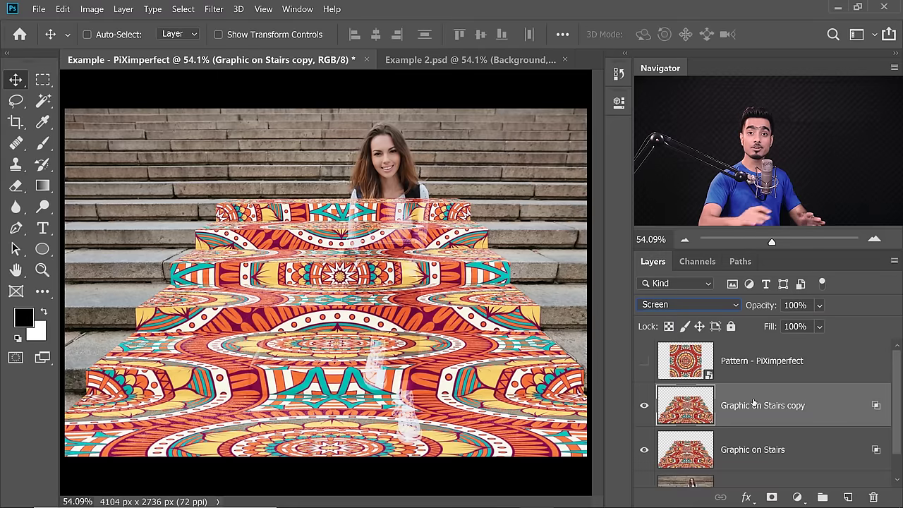
Set the Screen duplicate's Blend If so the underlying layer's shadows are split at 45 / 255, and apply it.
{"action": "double_click", "coordinate": [854, 419]}
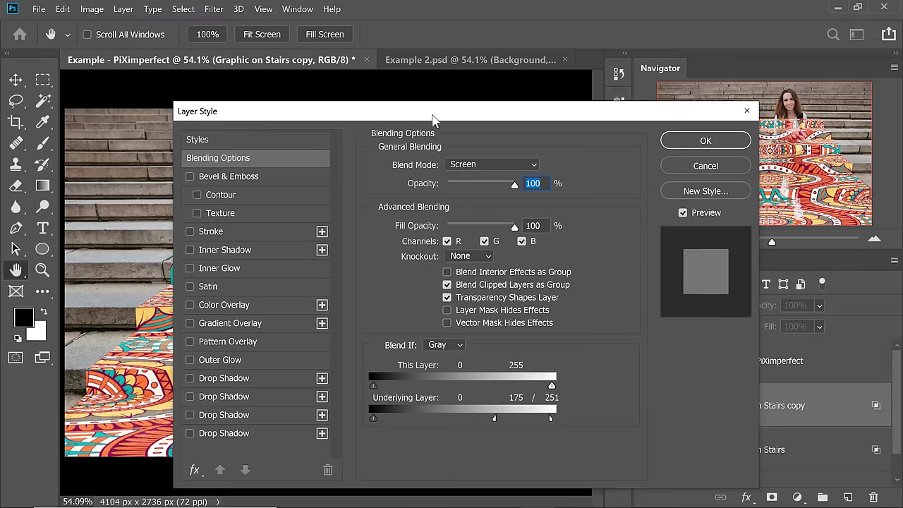
{"action": "left_click_drag", "start_coordinate": [433, 113], "coordinate": [713, 104]}
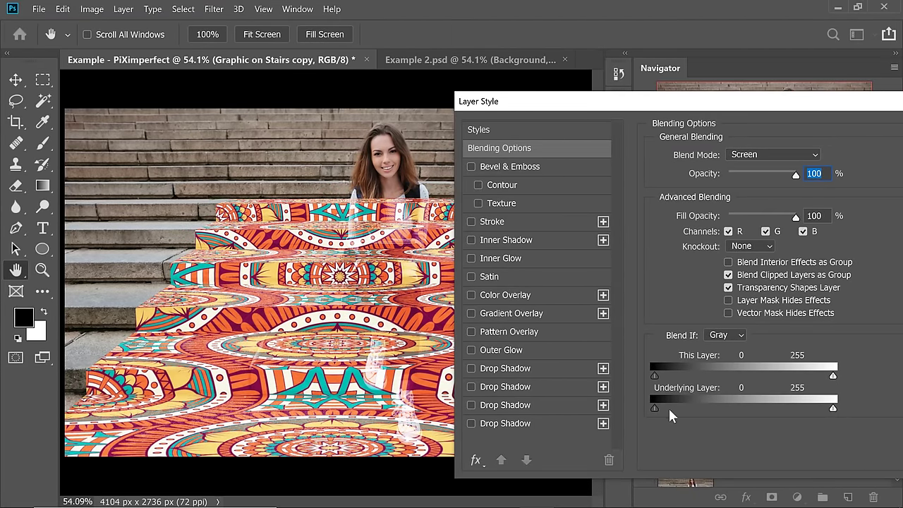
{"action": "left_click_drag", "start_coordinate": [655, 407], "coordinate": [722, 408]}
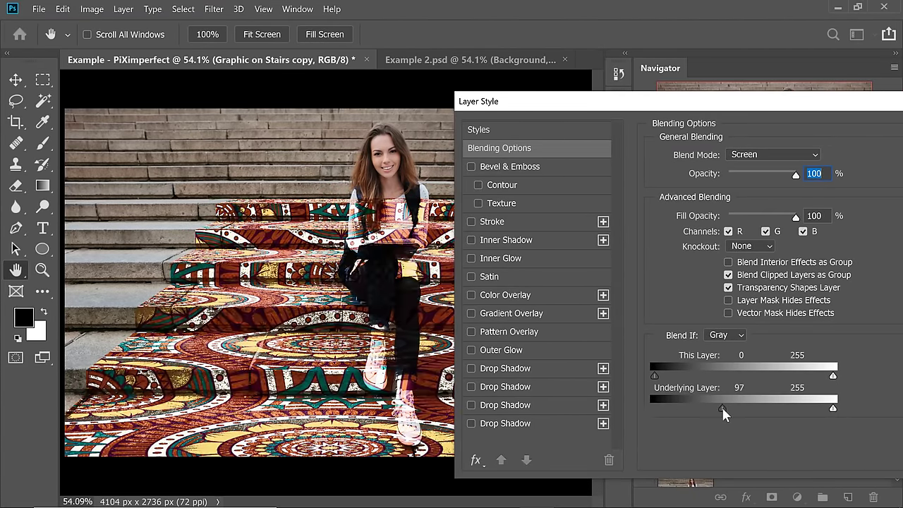
{"action": "key", "text": "alt"}
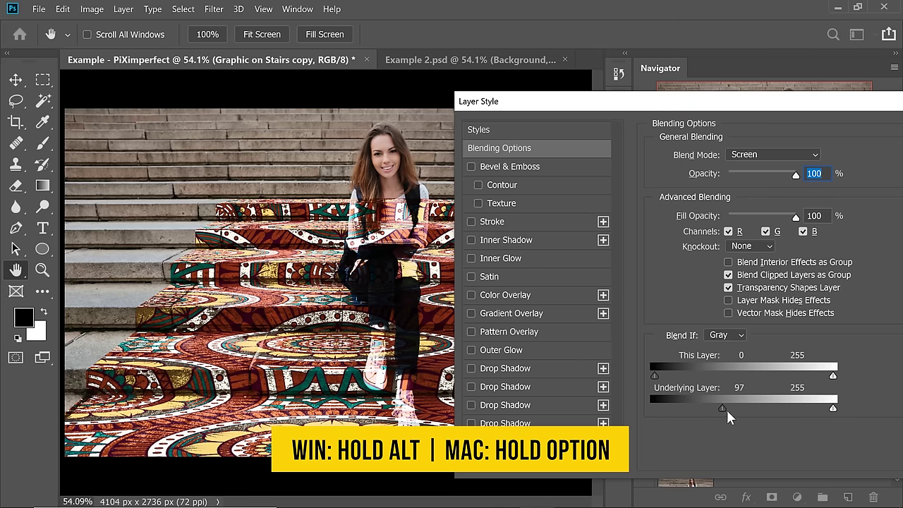
{"action": "left_click_drag", "start_coordinate": [726, 407], "coordinate": [795, 406]}
{"action": "left_click_drag", "start_coordinate": [704, 405], "coordinate": [684, 409]}
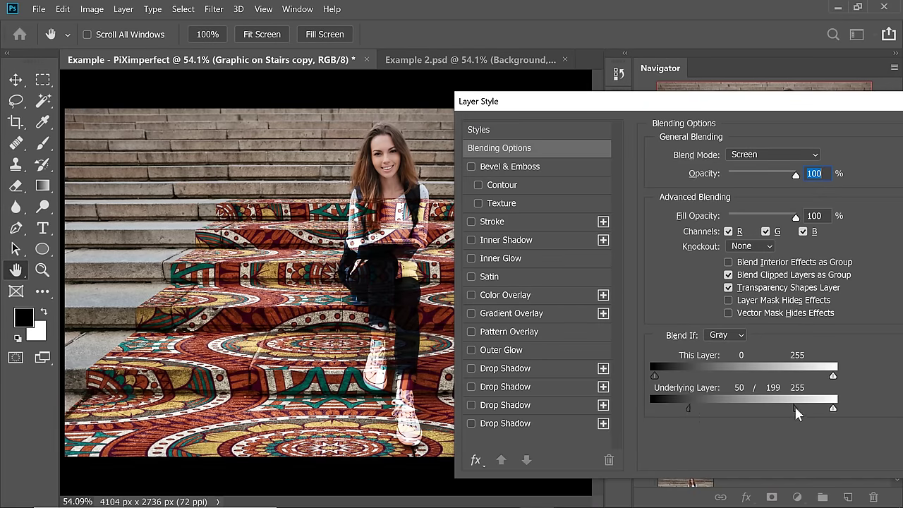
{"action": "left_click_drag", "start_coordinate": [795, 407], "coordinate": [843, 406]}
{"action": "left_click_drag", "start_coordinate": [785, 405], "coordinate": [821, 406]}
{"action": "left_click_drag", "start_coordinate": [785, 102], "coordinate": [621, 104]}
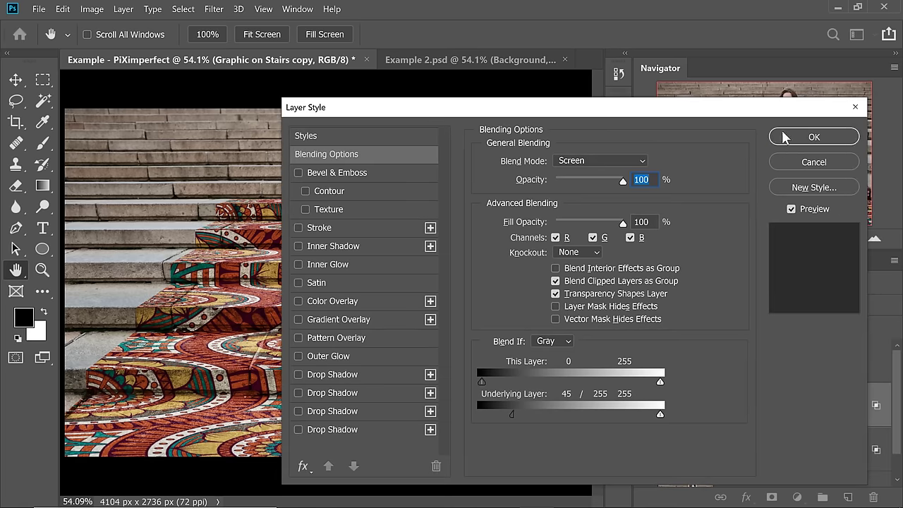
{"action": "left_click", "coordinate": [812, 135]}
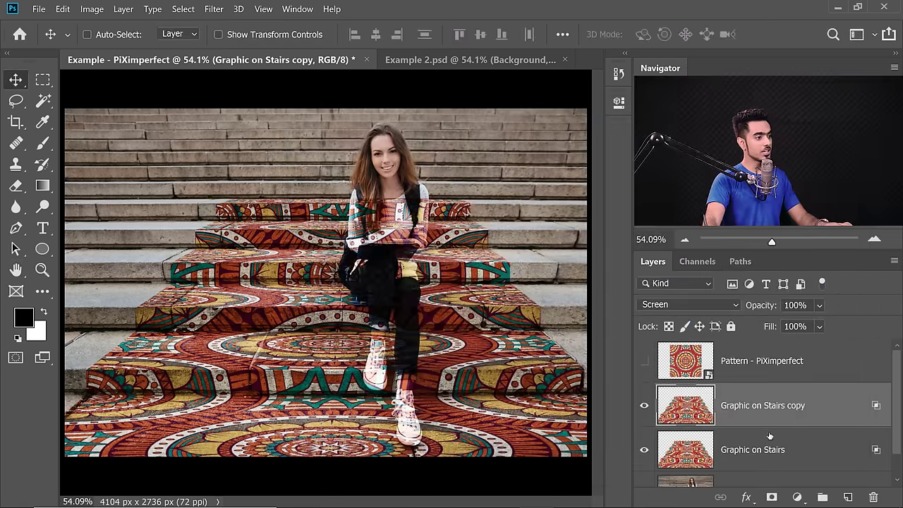
Group the Graphic on Stairs layer with its duplicate and toggle the group's visibility to compare before and after.
{"action": "key", "text": "ctrl"}
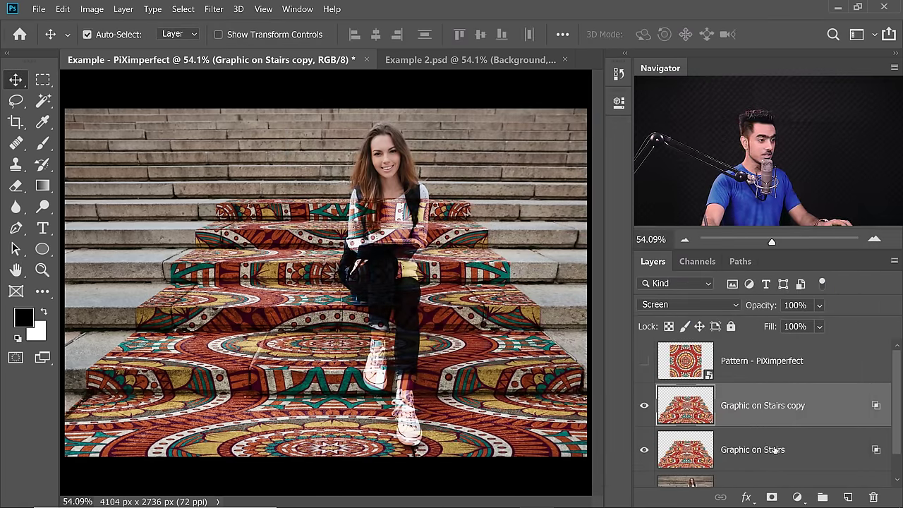
{"action": "left_click", "coordinate": [787, 450], "text": "ctrl"}
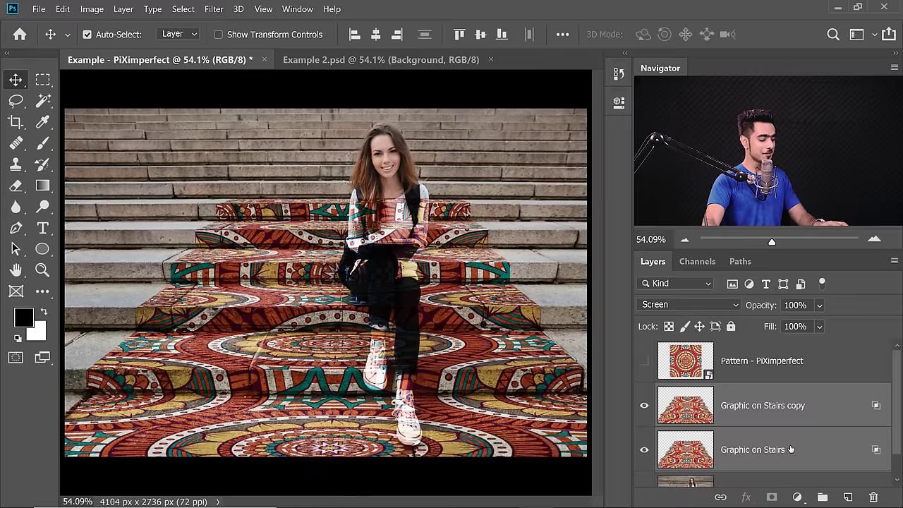
{"action": "key", "text": "ctrl+g"}
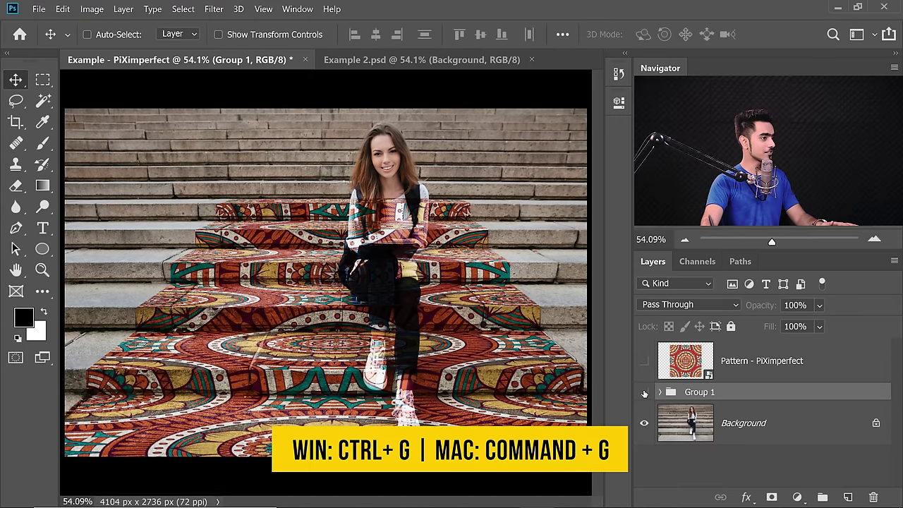
{"action": "left_click", "coordinate": [642, 392]}
{"action": "left_click", "coordinate": [643, 393]}
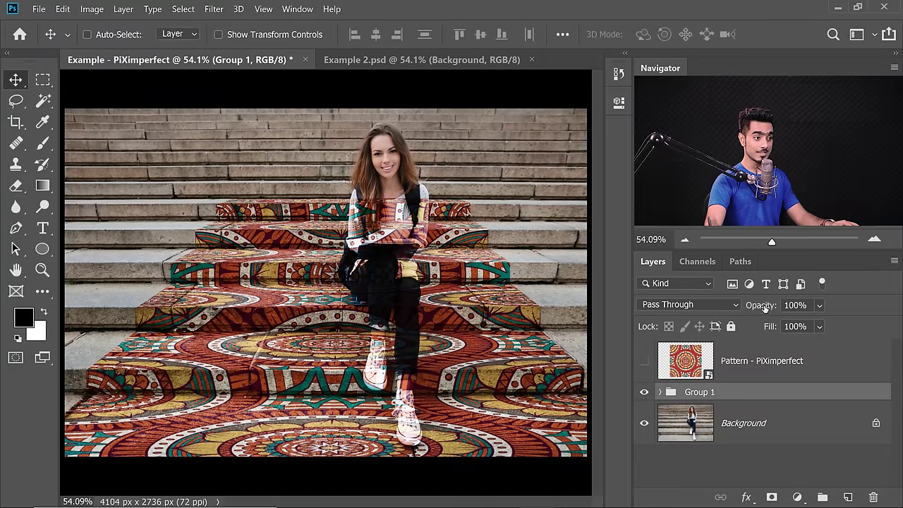
Lower the opacity of the group holding the two stair graphics to 90%.
{"action": "left_click_drag", "start_coordinate": [764, 307], "coordinate": [761, 309]}
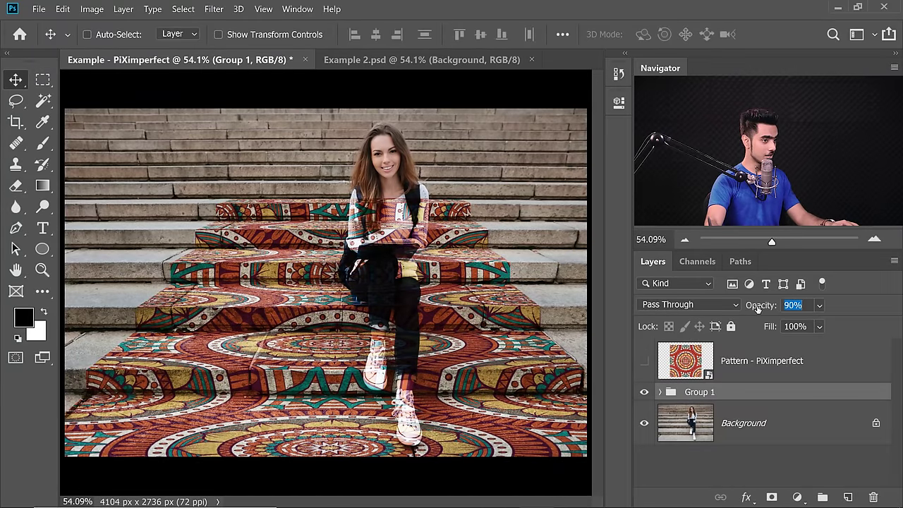
{"action": "key", "text": "Return"}
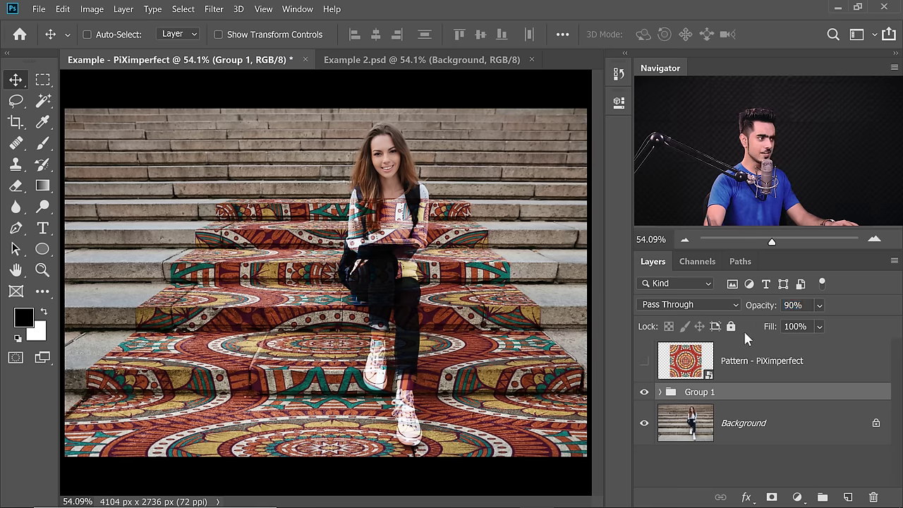
{"action": "key", "text": "ctrl"}
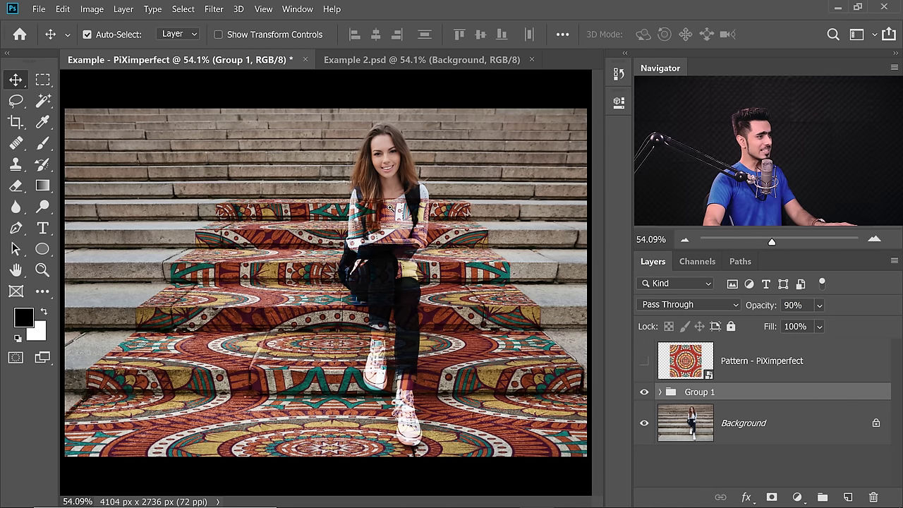
Hide the group of stair graphics and select the woman on the Background layer using Select Subject.
{"action": "left_click_drag", "start_coordinate": [383, 211], "coordinate": [326, 146]}
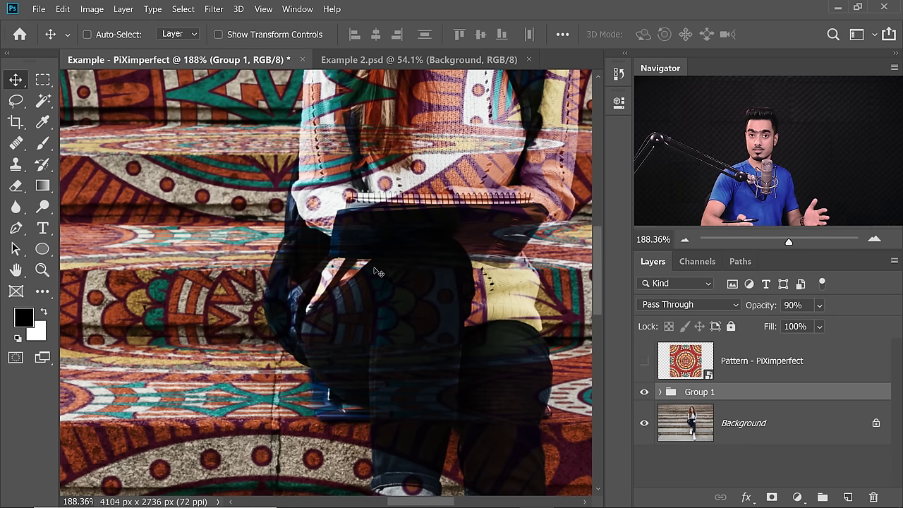
{"action": "key", "text": "ctrl+0"}
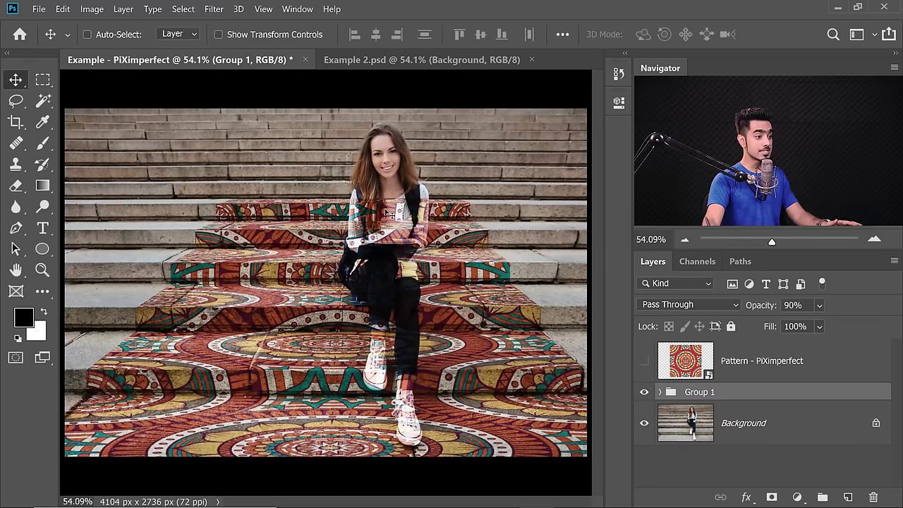
{"action": "left_click", "coordinate": [644, 392]}
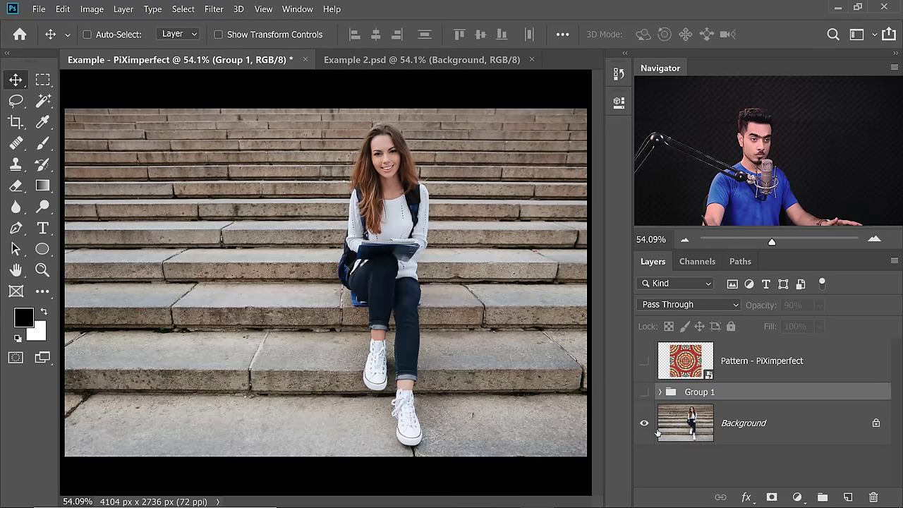
{"action": "left_click", "coordinate": [724, 422]}
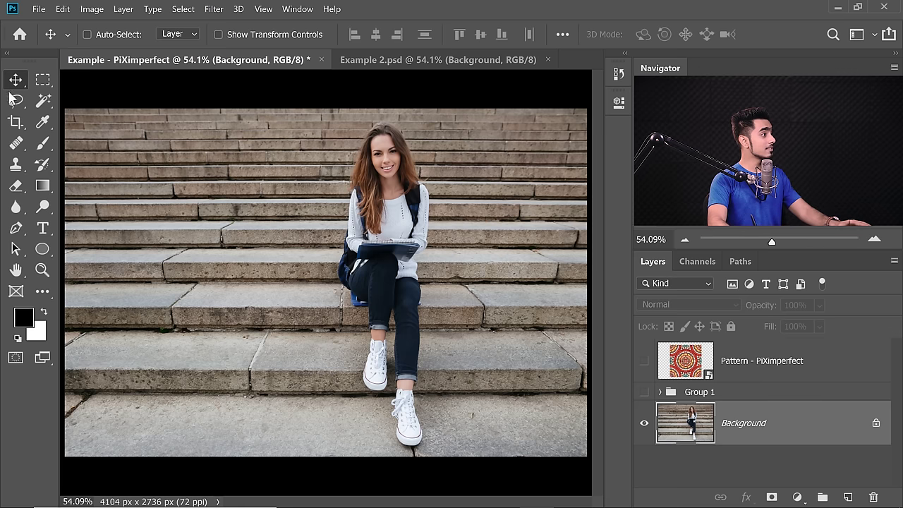
{"action": "left_click", "coordinate": [42, 100]}
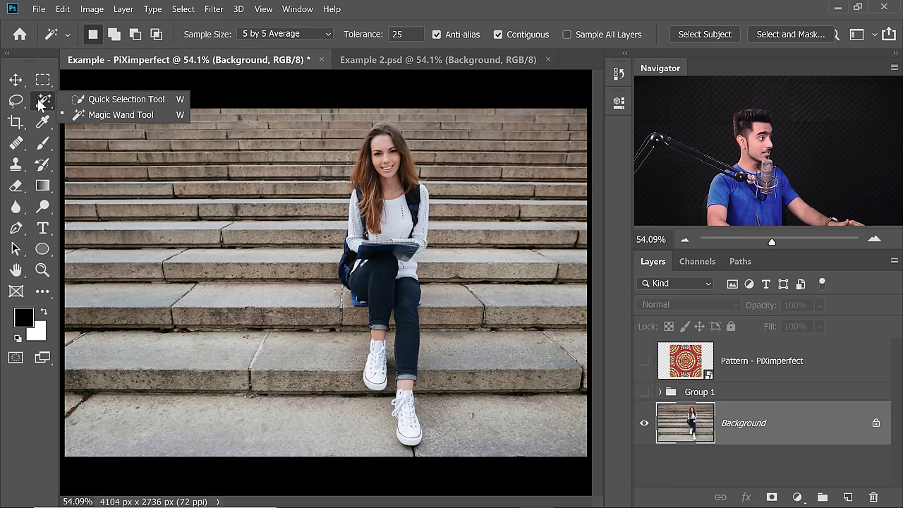
{"action": "left_click", "coordinate": [75, 100]}
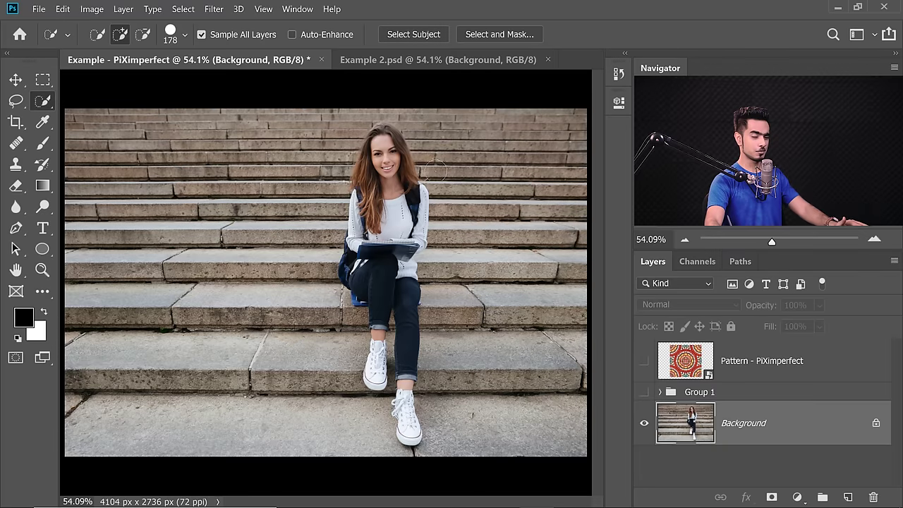
{"action": "left_click", "coordinate": [420, 34]}
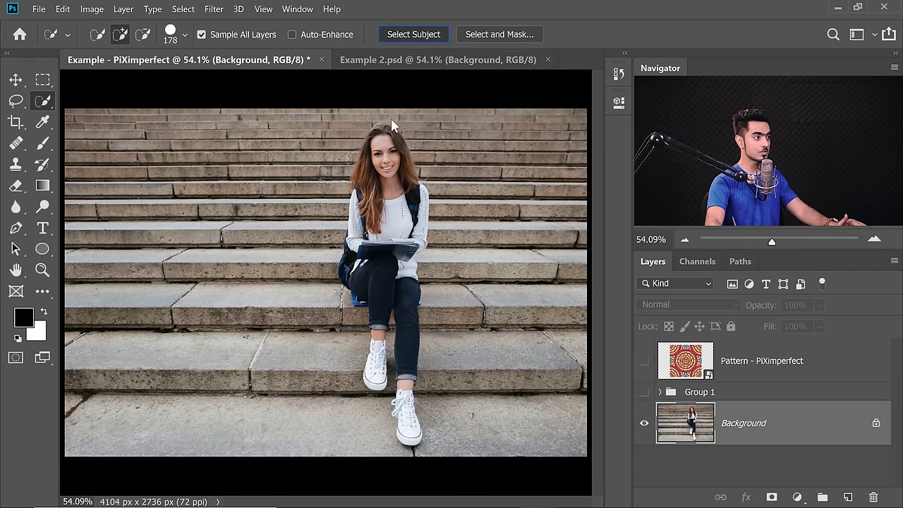
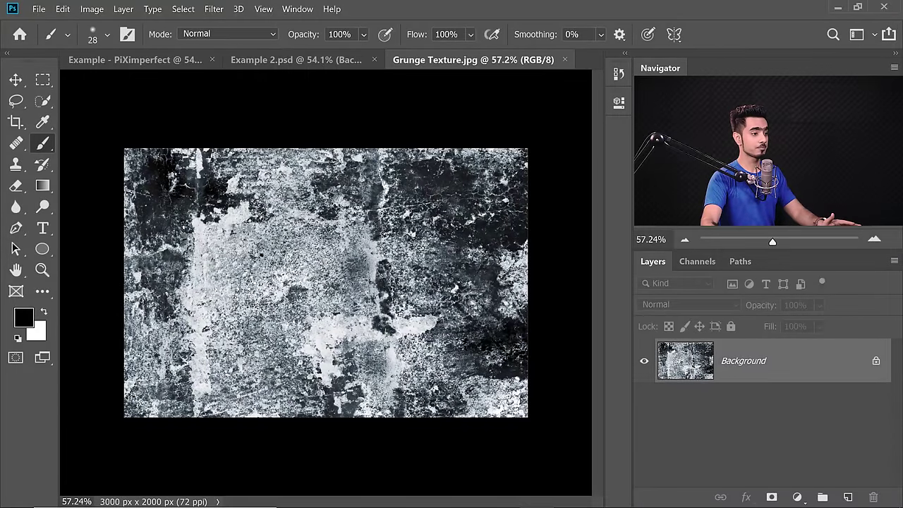
Unlock the grunge texture's background layer and extend the canvas by a relative 3000 pixels in width and 2000 pixels in height.
{"action": "left_click", "coordinate": [876, 363]}
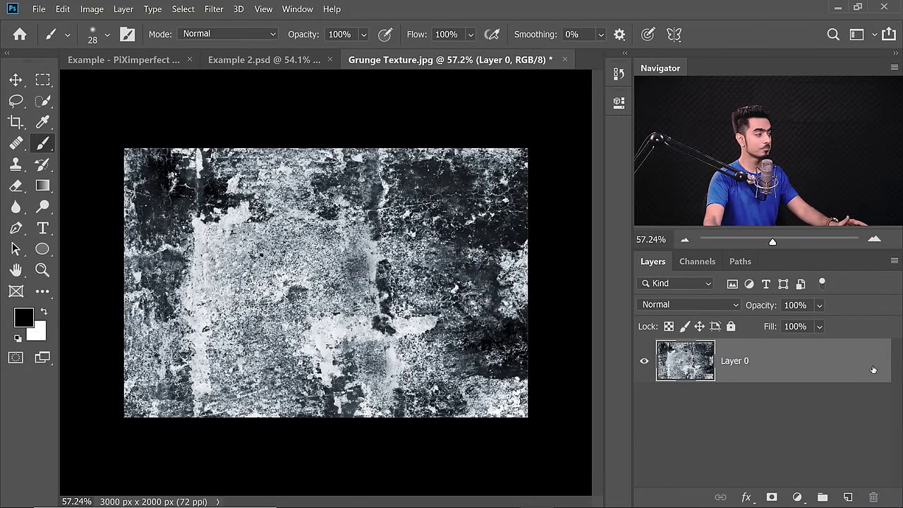
{"action": "left_click", "coordinate": [92, 9]}
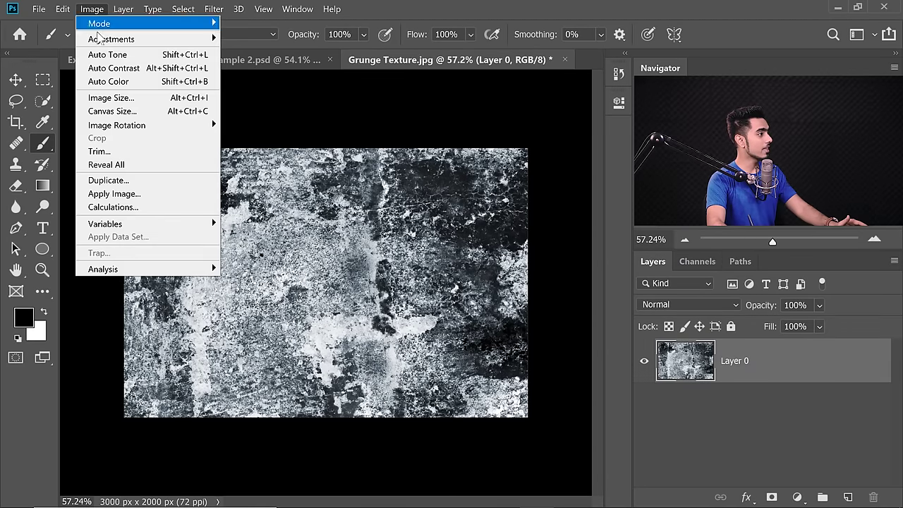
{"action": "left_click", "coordinate": [110, 112]}
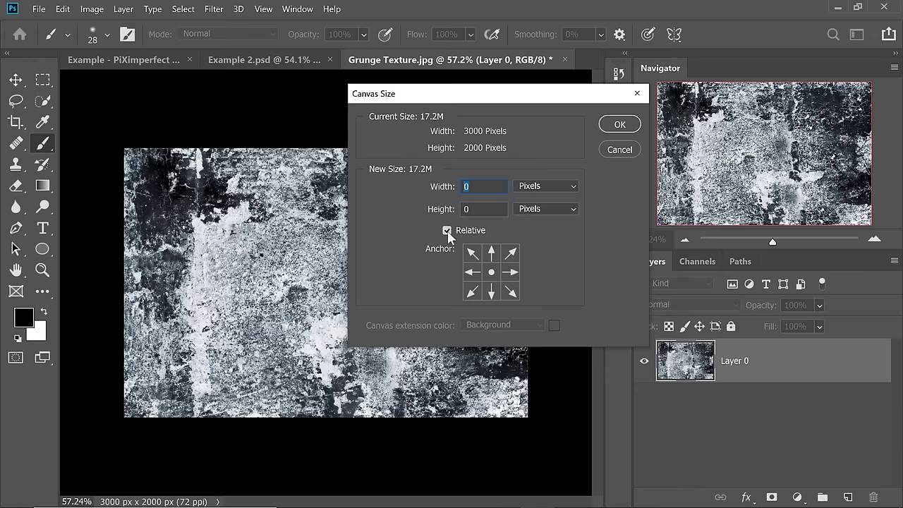
{"action": "type", "text": "3000"}
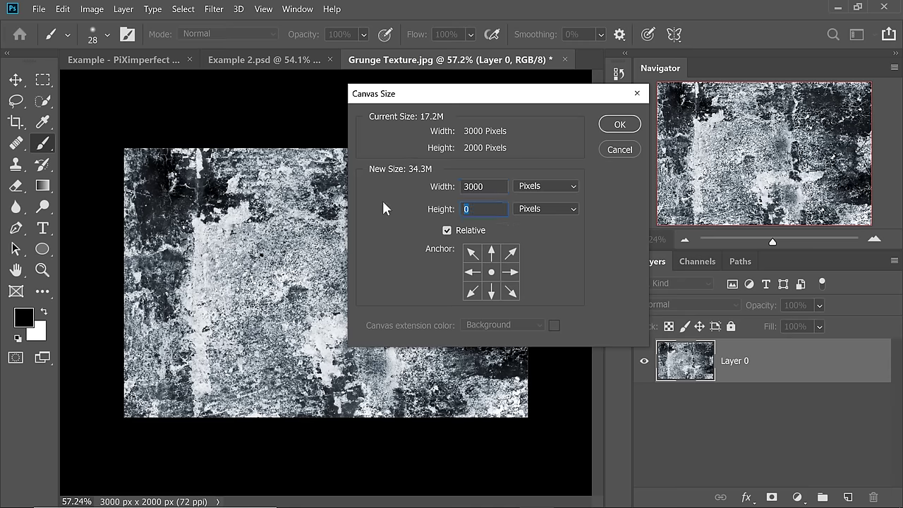
{"action": "type", "text": "2000"}
{"action": "left_click", "coordinate": [619, 125]}
{"action": "scroll", "coordinate": [390, 256], "scroll_direction": "down", "scroll_amount": 2}
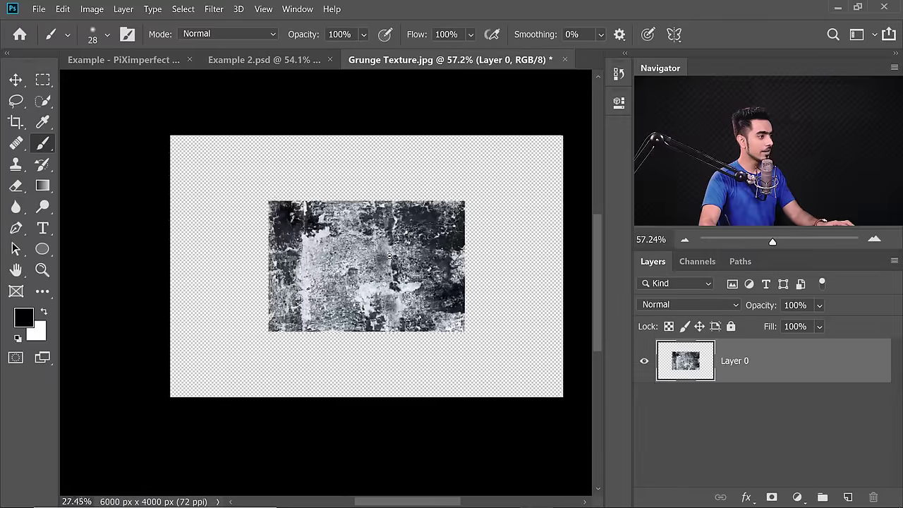
{"action": "key", "text": "ctrl+0"}
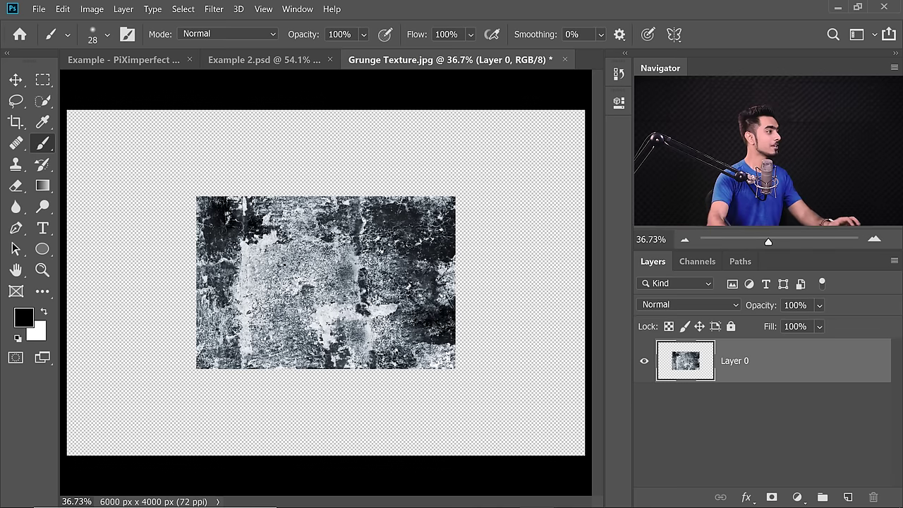
Select the transparent area around the grunge texture with the Magic Wand tool and inspect the selection edge up close.
{"action": "left_click", "coordinate": [43, 103]}
{"action": "left_click_drag", "start_coordinate": [43, 103], "coordinate": [77, 112]}
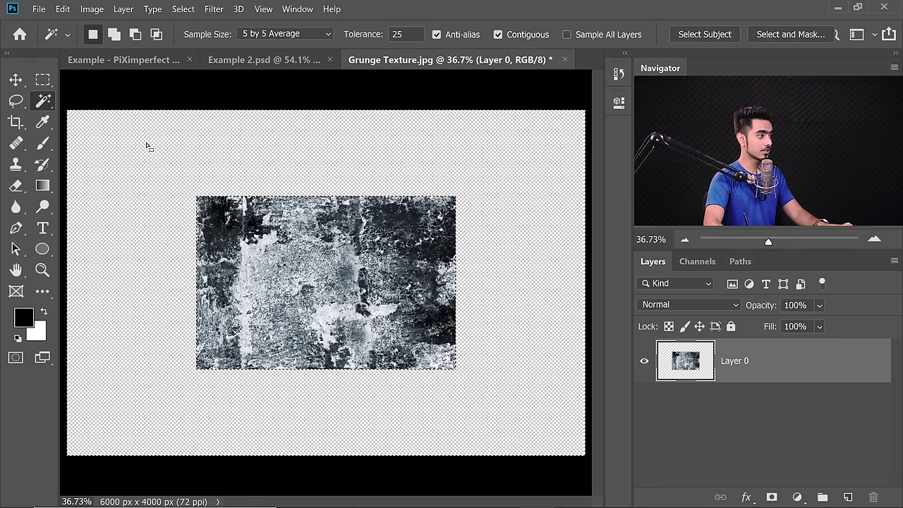
{"action": "left_click_drag", "start_coordinate": [176, 181], "coordinate": [243, 183]}
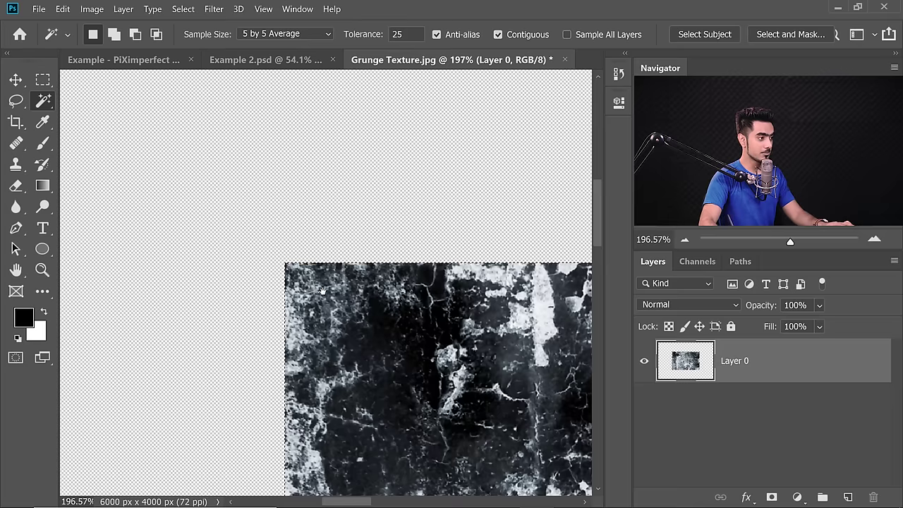
{"action": "left_click_drag", "start_coordinate": [299, 254], "coordinate": [289, 306]}
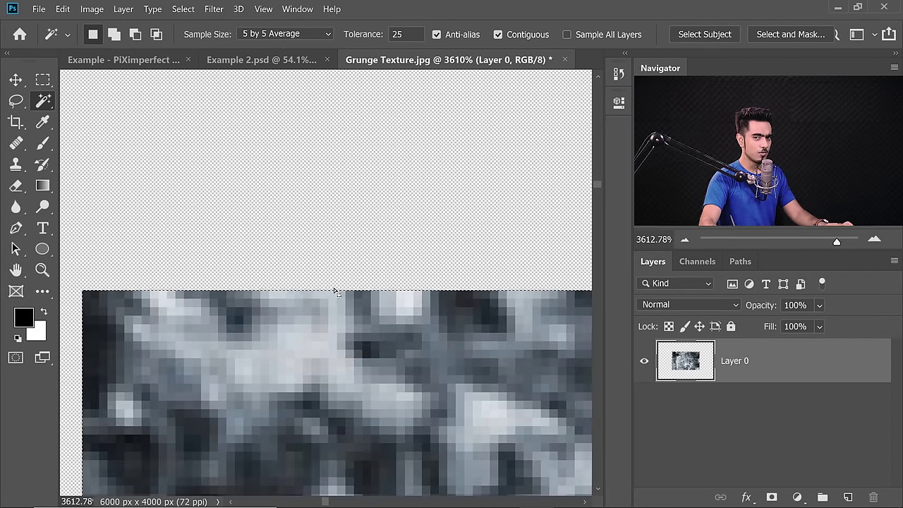
{"action": "left_click_drag", "start_coordinate": [254, 298], "coordinate": [252, 276]}
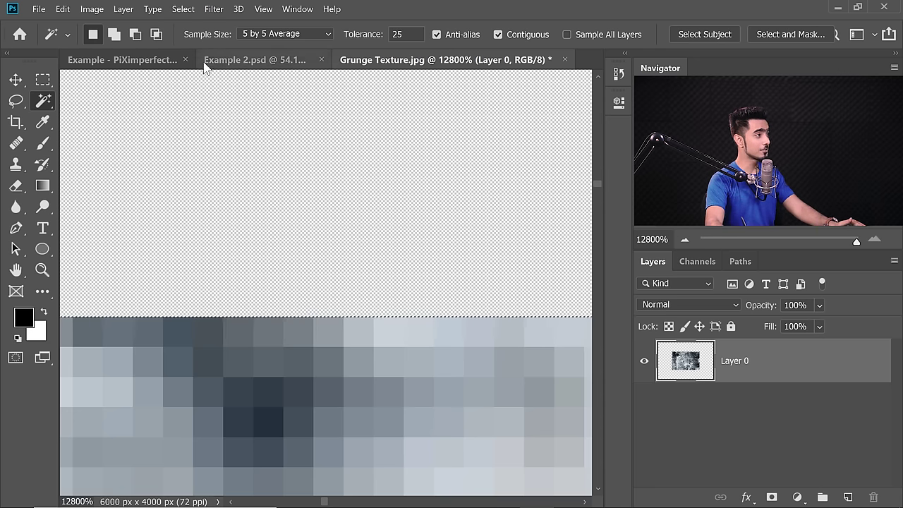
Expand the selection of the transparent area by 5 pixels so that it overlaps the texture's edge.
{"action": "left_click", "coordinate": [182, 9]}
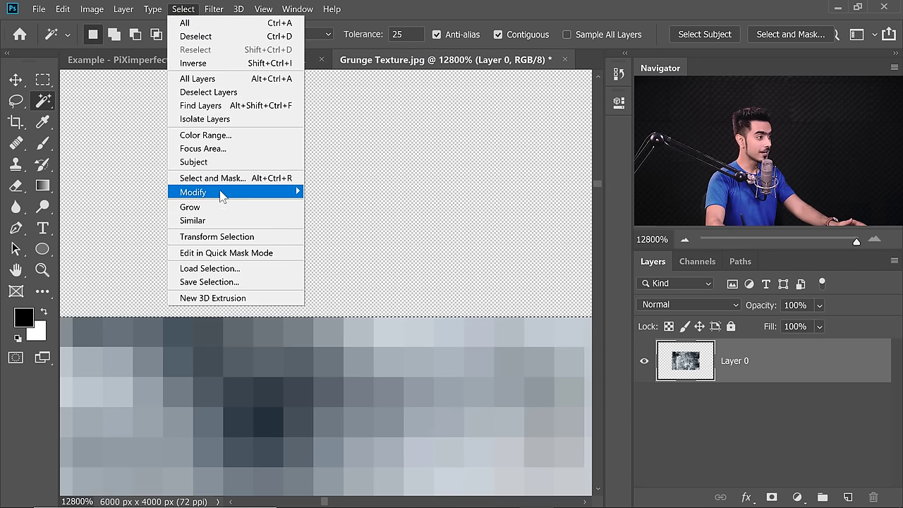
{"action": "mouse_move", "coordinate": [240, 193]}
{"action": "left_click", "coordinate": [327, 218]}
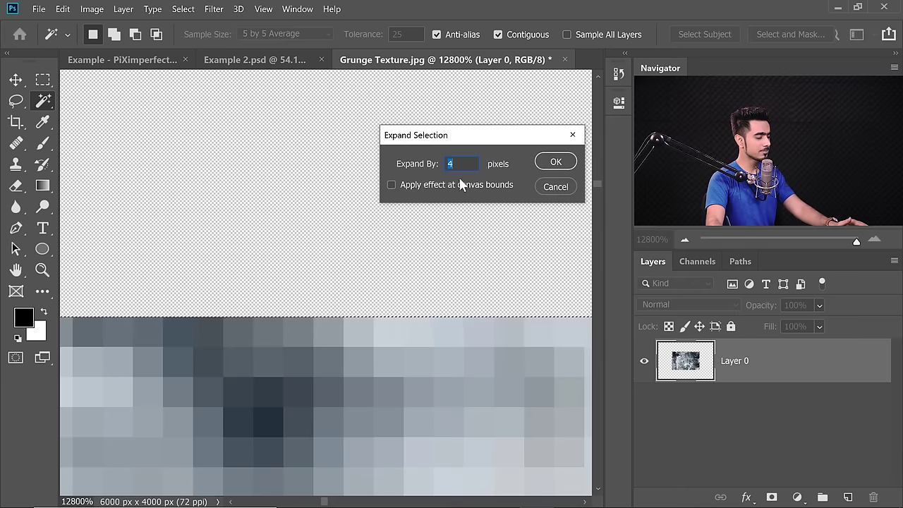
{"action": "type", "text": "5"}
{"action": "left_click", "coordinate": [553, 161]}
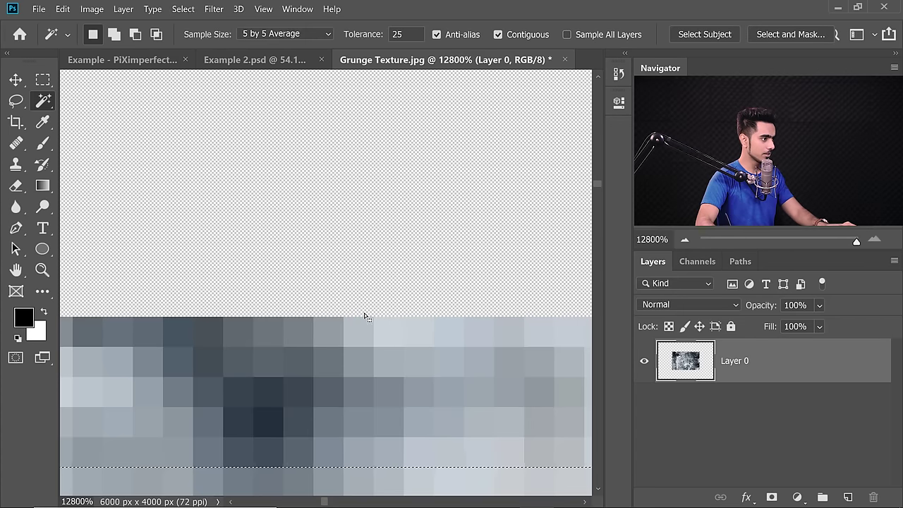
{"action": "left_click", "coordinate": [301, 354], "text": "alt"}
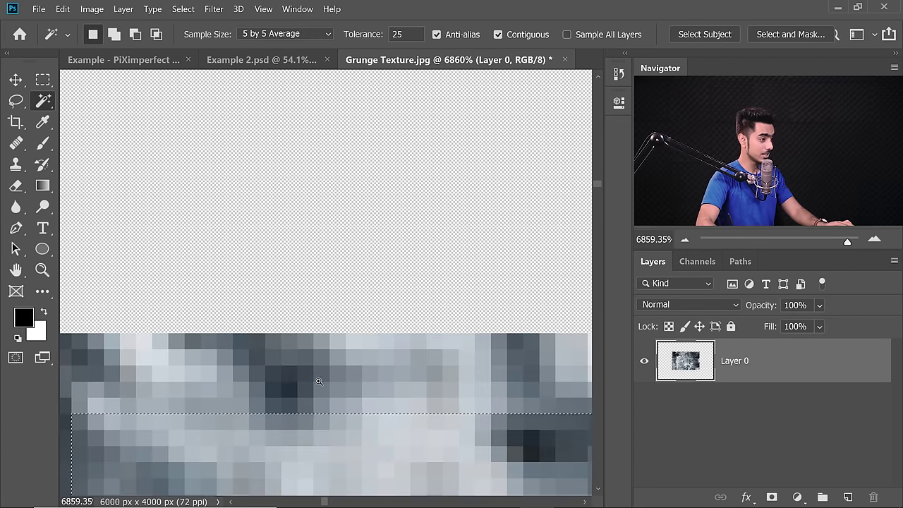
{"action": "scroll", "coordinate": [341, 347], "scroll_direction": "down", "scroll_amount": 6}
{"action": "key", "text": "ctrl+0"}
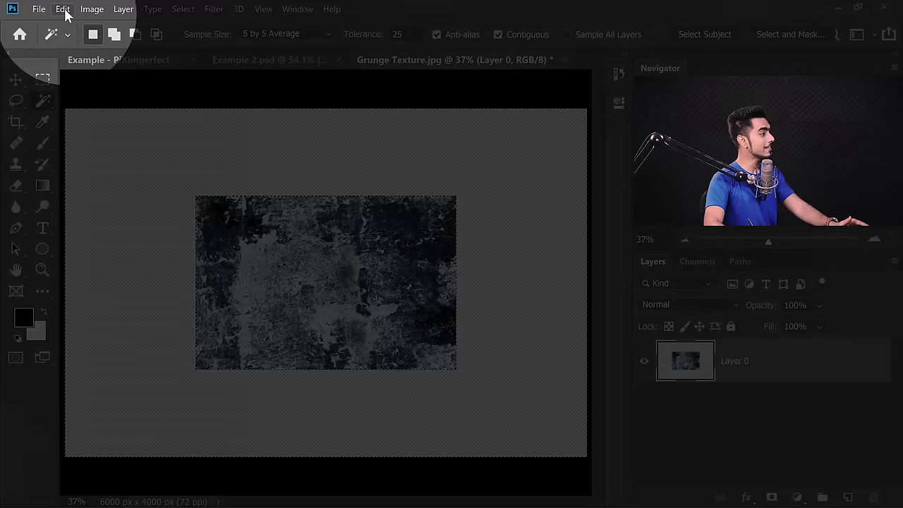
Start a Content-Aware Fill of the selected area with Mirror enabled and Rotation Adaptation set to High.
{"action": "left_click", "coordinate": [63, 9]}
{"action": "left_click", "coordinate": [124, 236]}
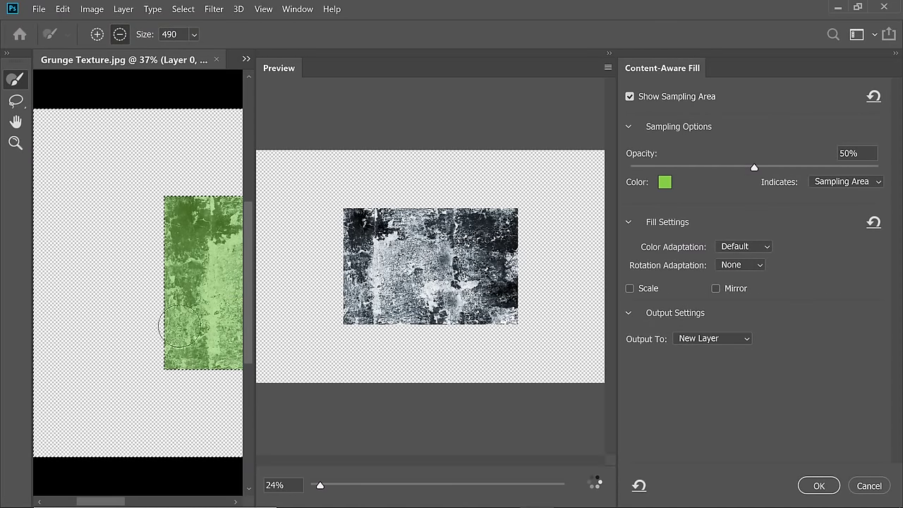
{"action": "scroll", "coordinate": [352, 207], "scroll_direction": "up", "scroll_amount": 5}
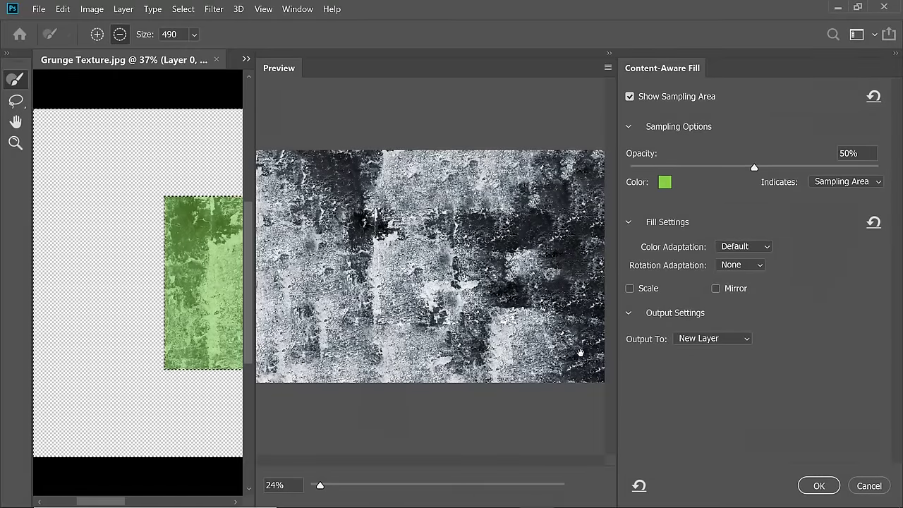
{"action": "left_click", "coordinate": [715, 289]}
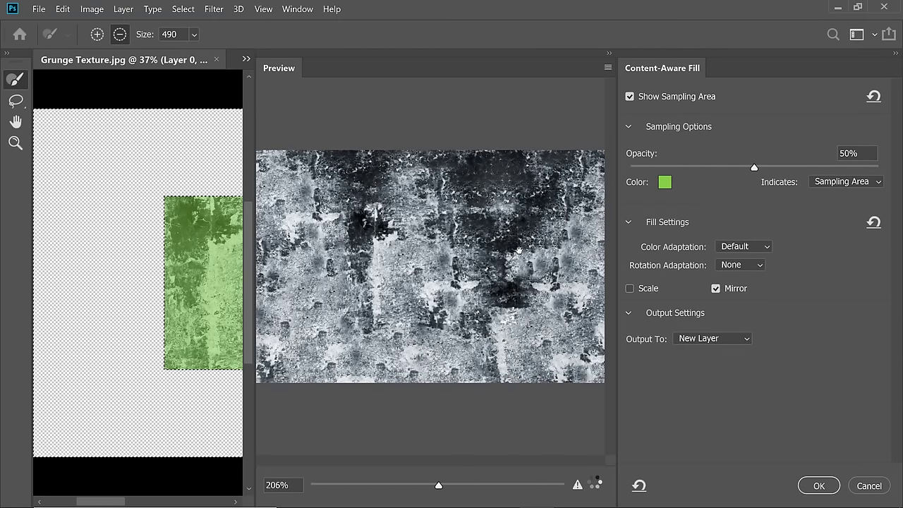
{"action": "left_click", "coordinate": [748, 268]}
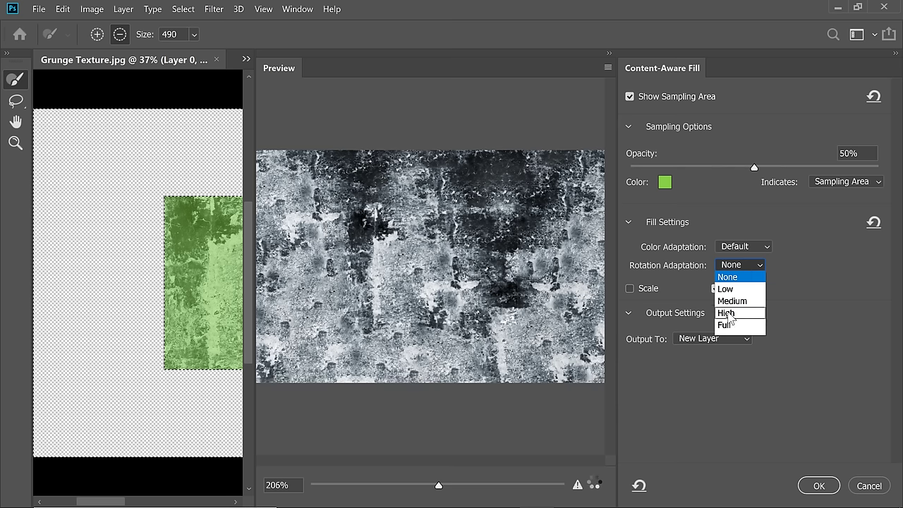
{"action": "left_click", "coordinate": [730, 313]}
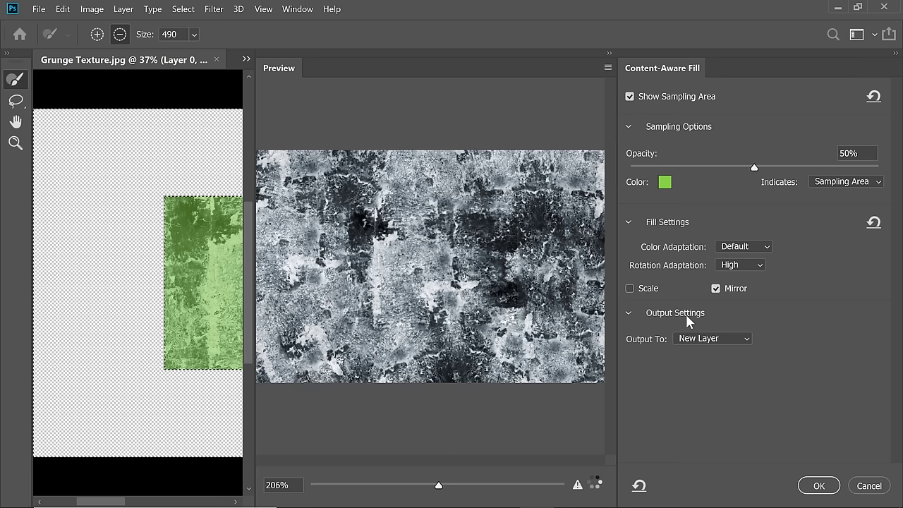
Output the Content-Aware Fill to the current layer, apply it and clear the selection.
{"action": "left_click", "coordinate": [710, 340]}
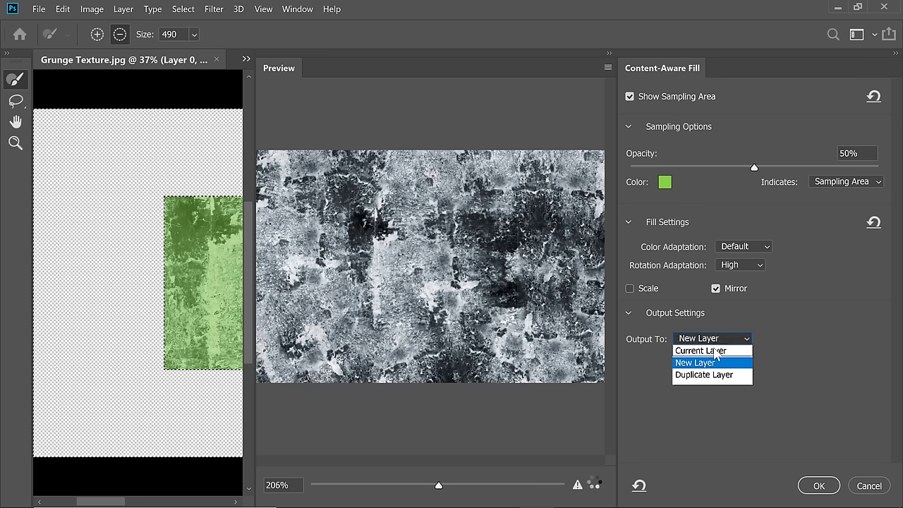
{"action": "left_click", "coordinate": [710, 351]}
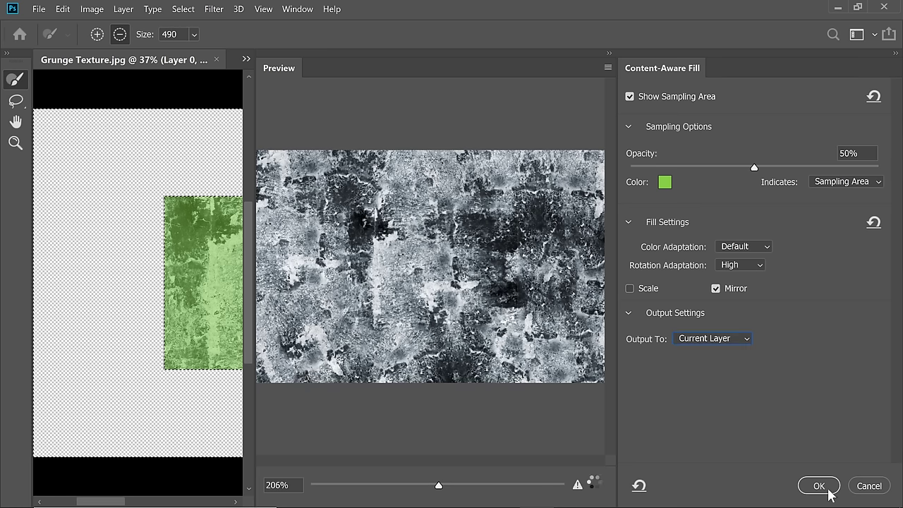
{"action": "key", "text": "Return"}
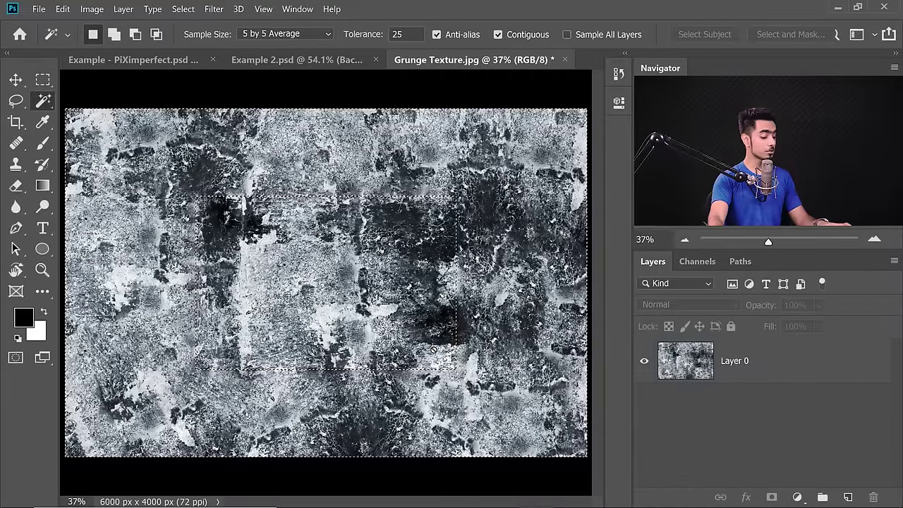
{"action": "key", "text": "ctrl+d"}
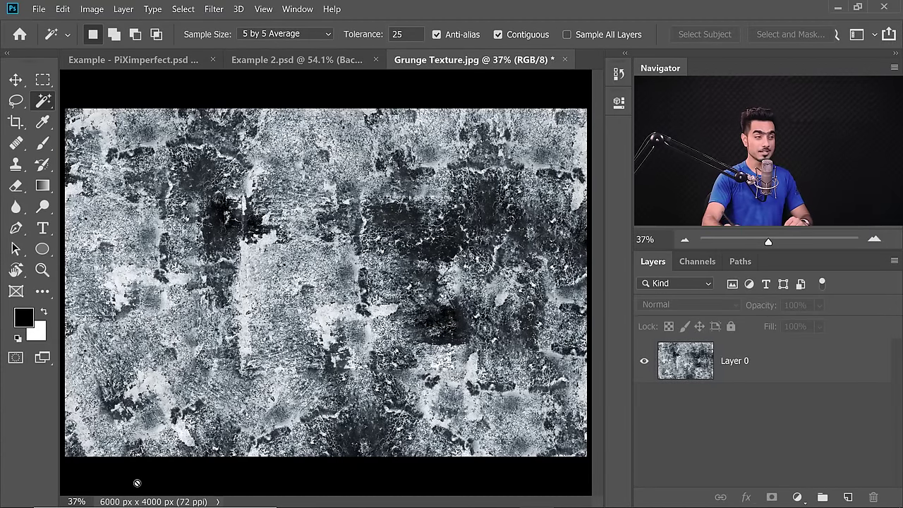
Resize the grunge texture image to 3000 pixels wide, keeping its proportions, and fit it to the view.
{"action": "left_click", "coordinate": [91, 9]}
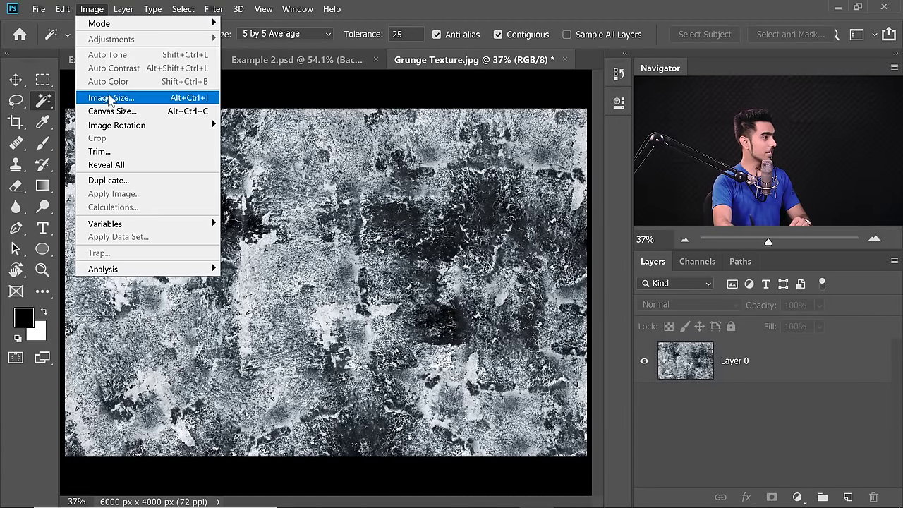
{"action": "left_click", "coordinate": [113, 97]}
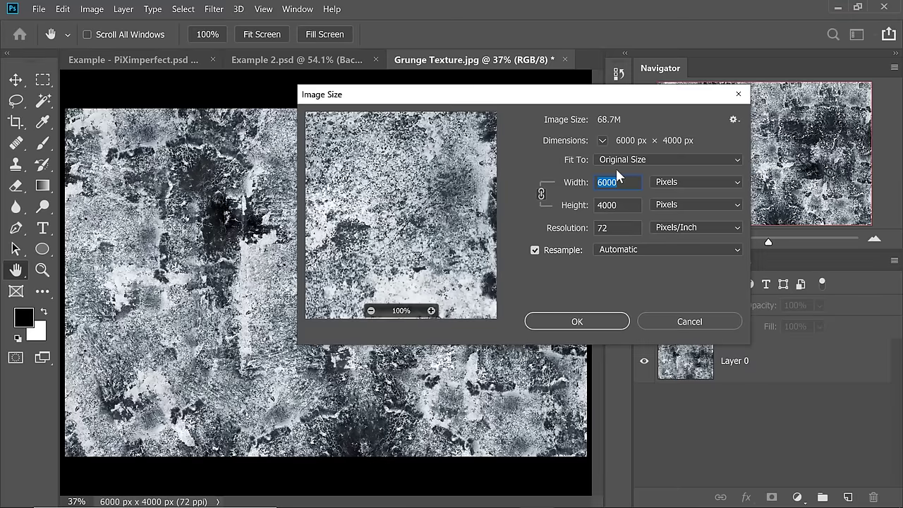
{"action": "type", "text": "3000"}
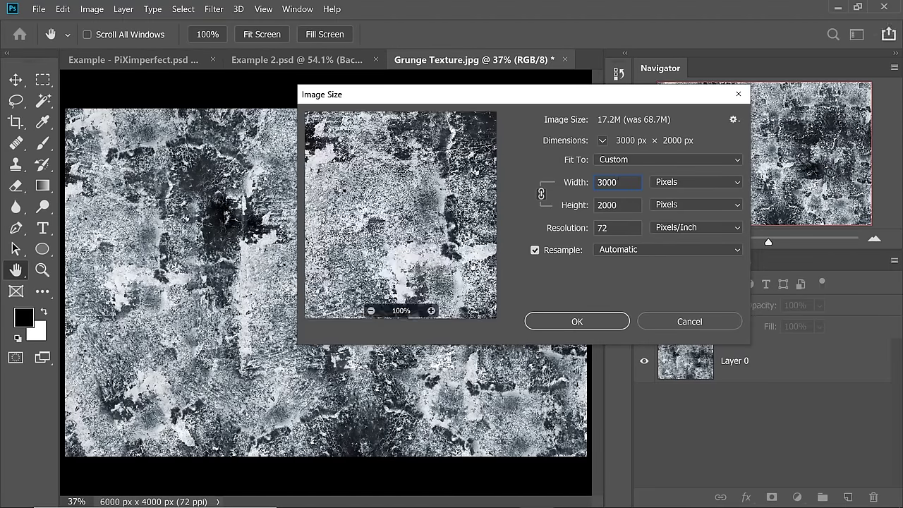
{"action": "left_click", "coordinate": [564, 323]}
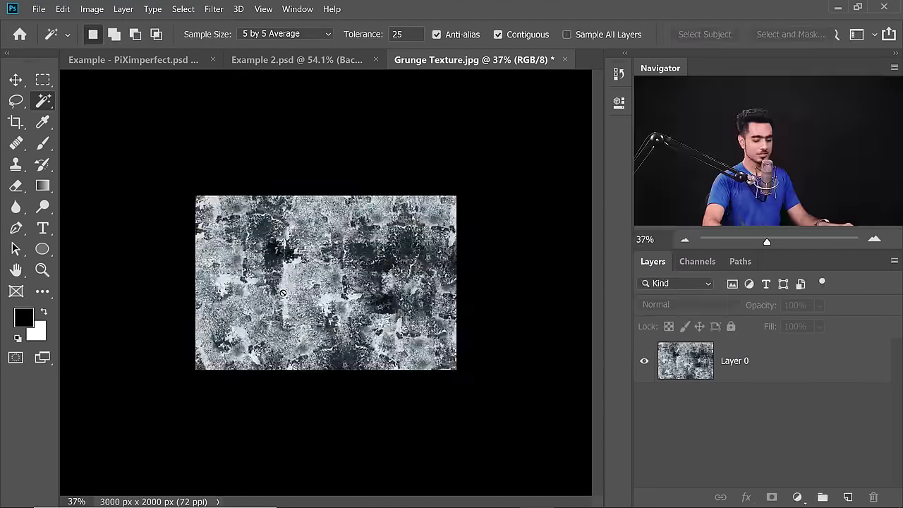
{"action": "key", "text": "ctrl+0"}
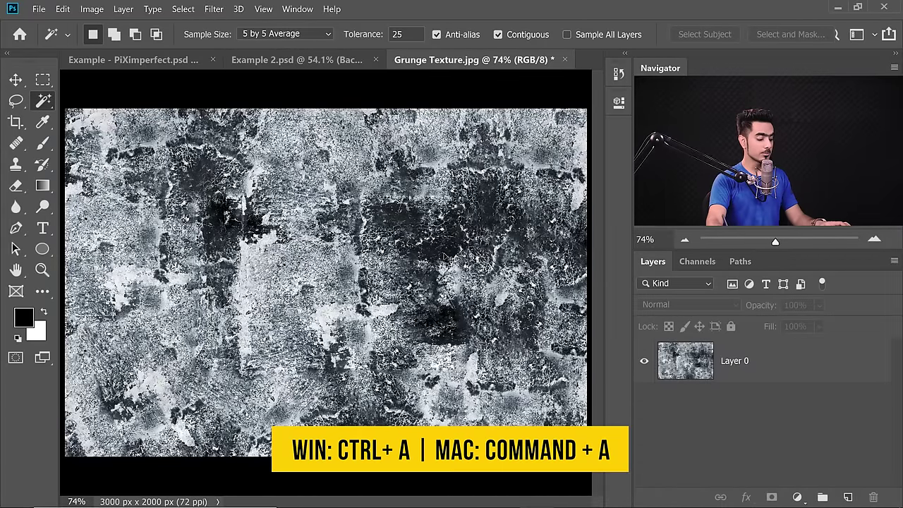
Copy the entire grunge texture and switch to the Example - PiXimperfect.psd document.
{"action": "key", "text": "ctrl+a"}
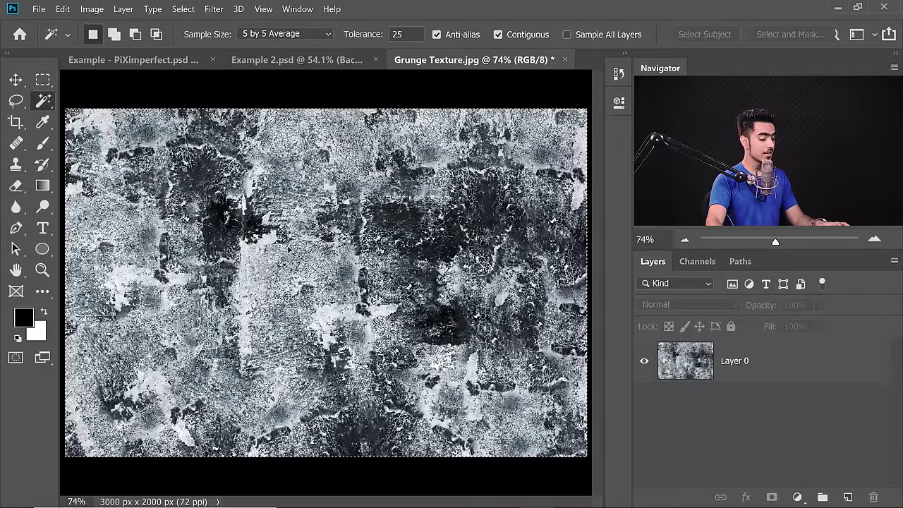
{"action": "key", "text": "ctrl+c"}
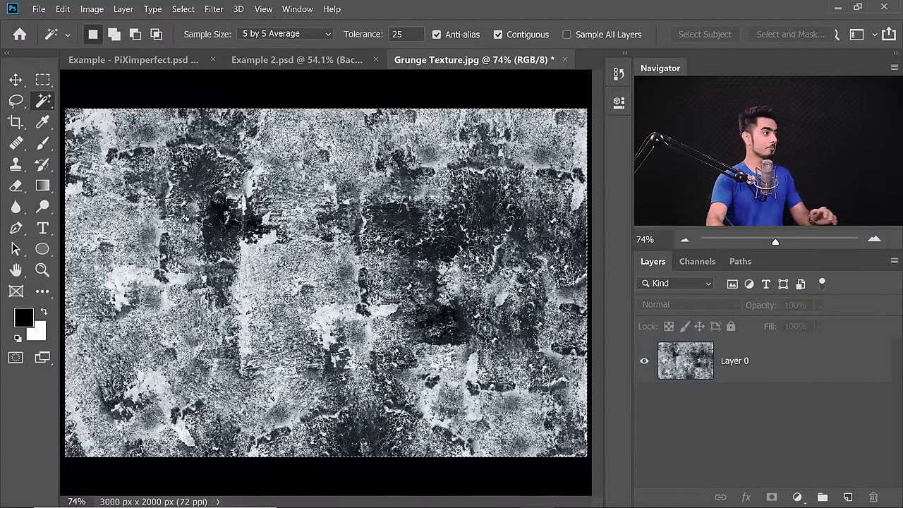
{"action": "left_click", "coordinate": [120, 63]}
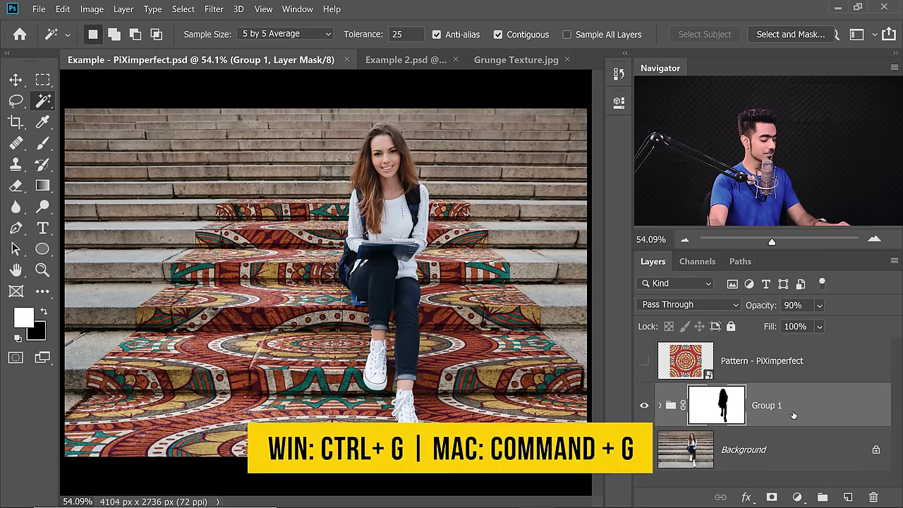
Place Group 1 inside a new group, collapse that group and add a white layer mask to it.
{"action": "key", "text": "ctrl+g"}
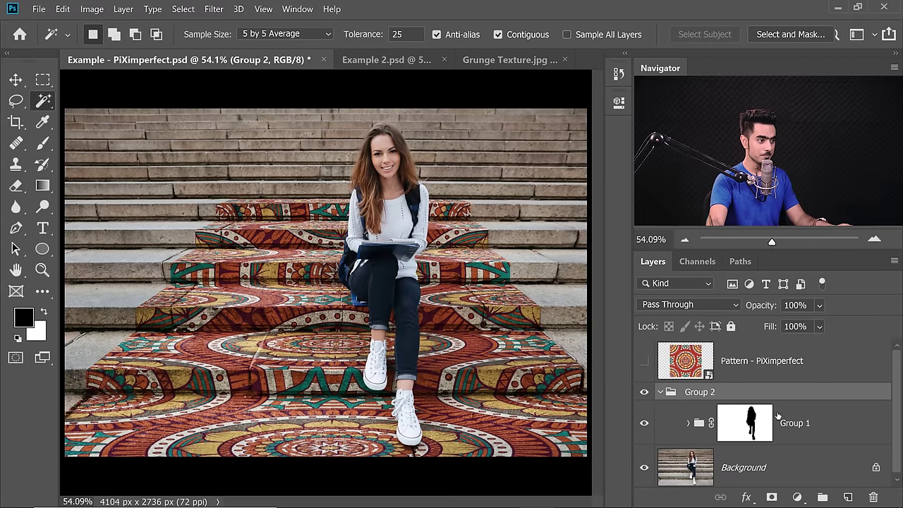
{"action": "left_click", "coordinate": [661, 393]}
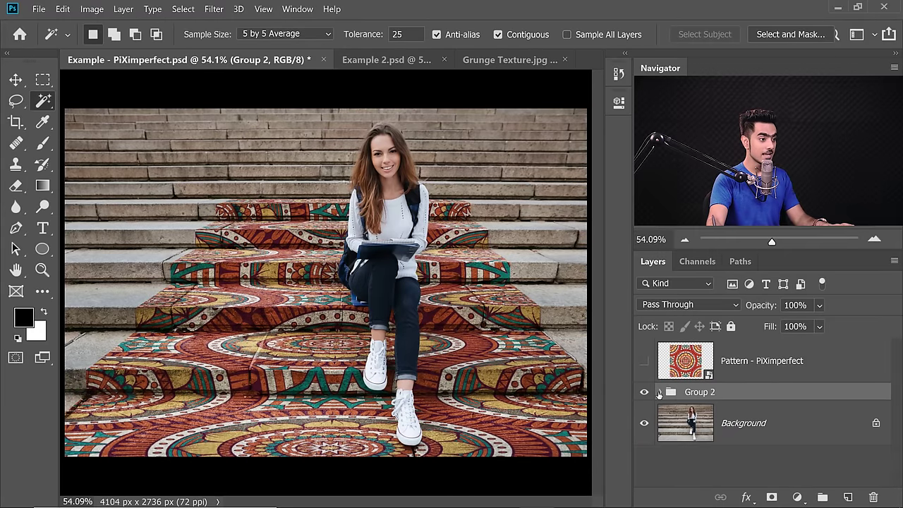
{"action": "left_click", "coordinate": [772, 498]}
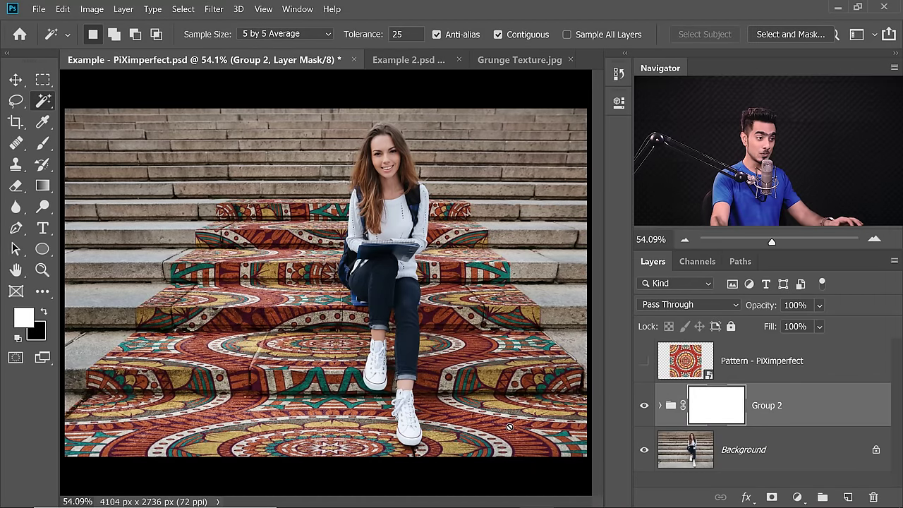
Create a new layer above Group 2 and paste the copied texture onto it in the Vanishing Point filter.
{"action": "left_click", "coordinate": [846, 497]}
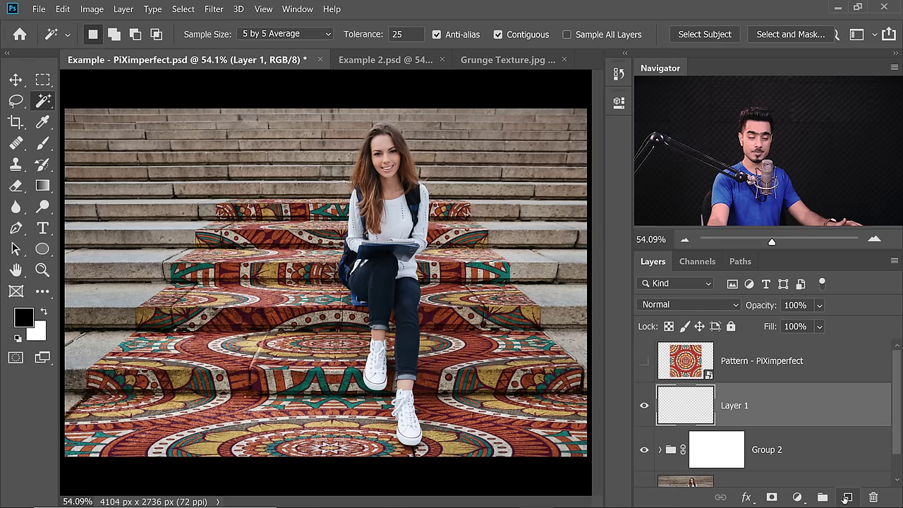
{"action": "left_click", "coordinate": [214, 8]}
{"action": "left_click", "coordinate": [242, 123]}
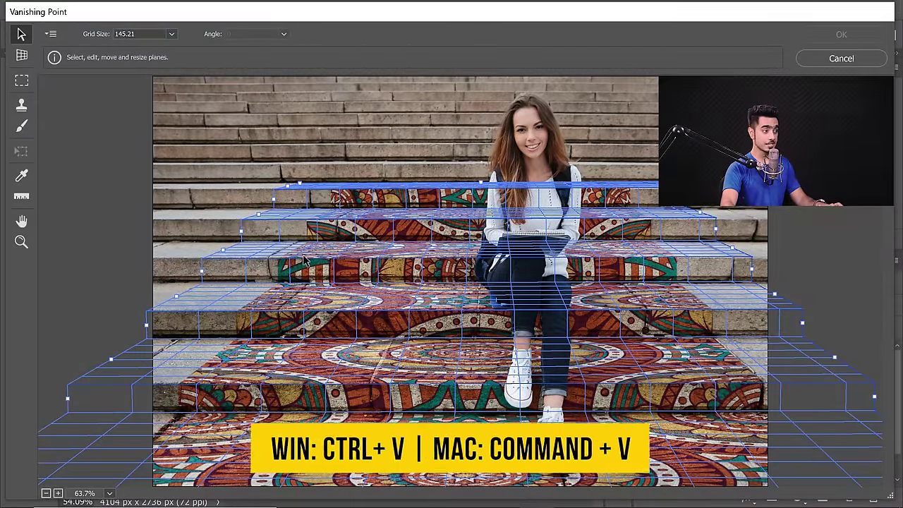
{"action": "key", "text": "ctrl+v"}
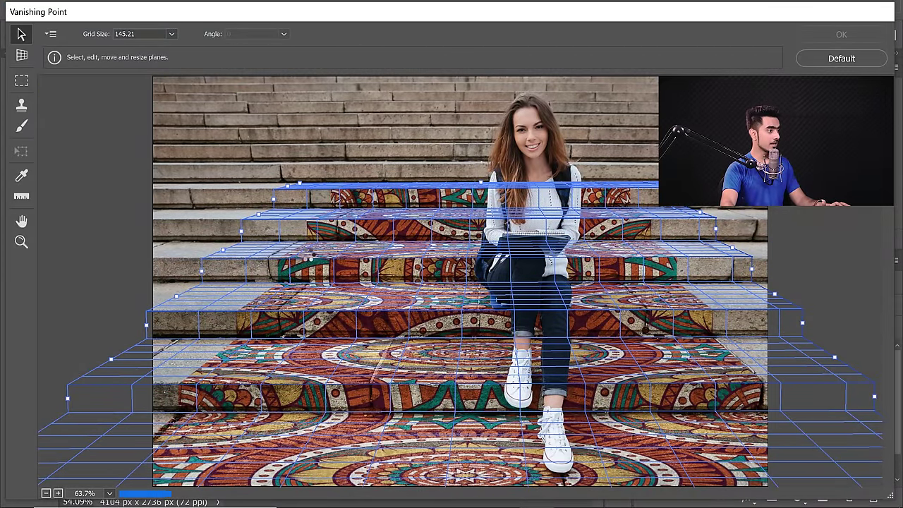
{"action": "key", "text": "ctrl+v"}
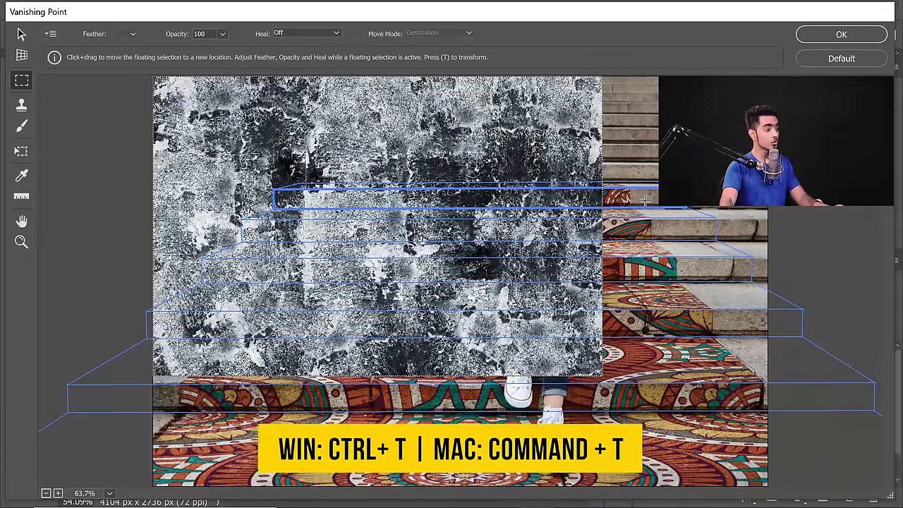
Rotate the pasted texture 90 degrees and place it on the perspective planes of the staircase.
{"action": "key", "text": "ctrl+t"}
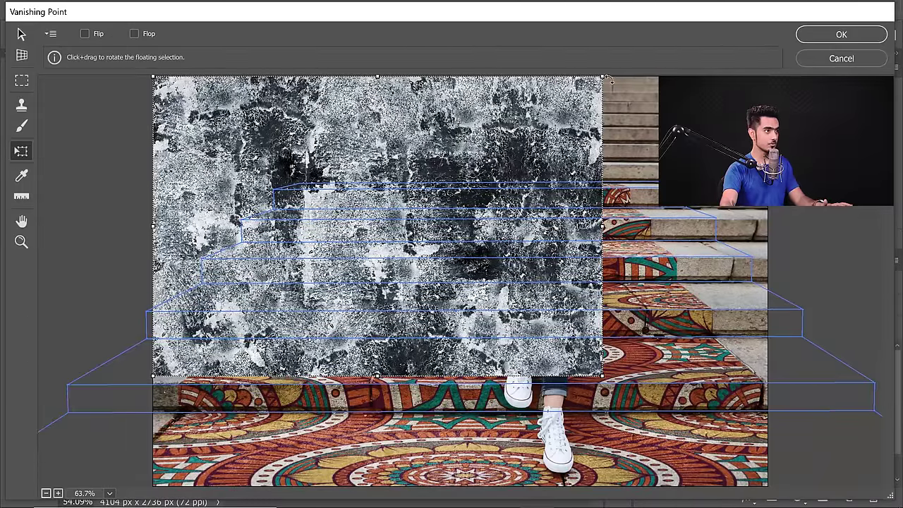
{"action": "left_click_drag", "start_coordinate": [624, 227], "coordinate": [395, 472]}
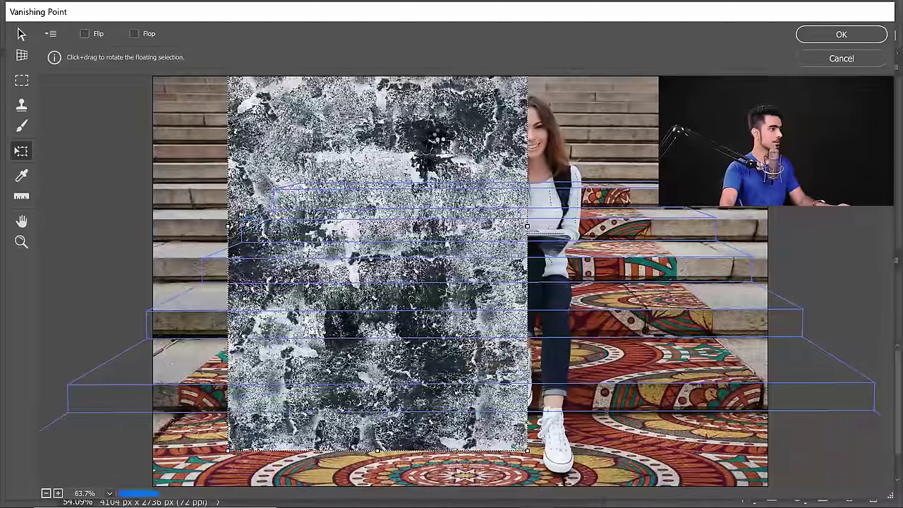
{"action": "left_click_drag", "start_coordinate": [458, 141], "coordinate": [574, 189]}
{"action": "left_click_drag", "start_coordinate": [537, 218], "coordinate": [166, 178]}
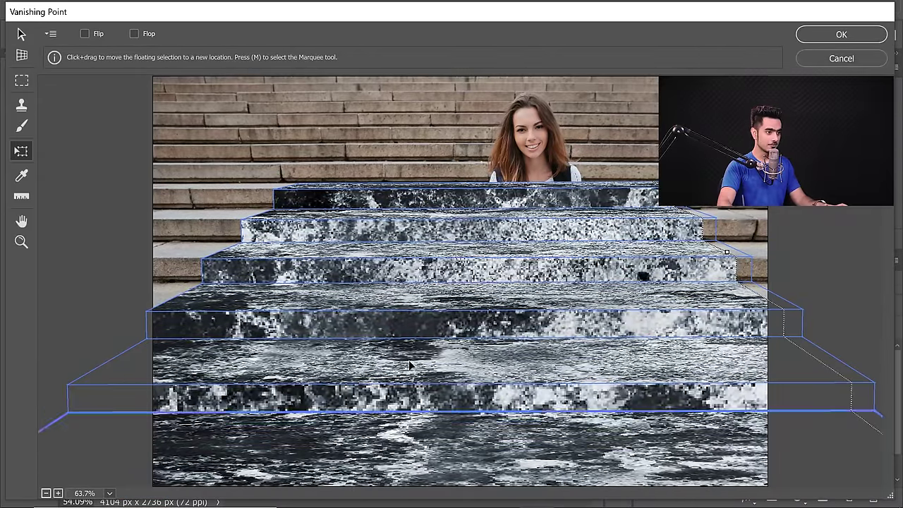
Scale the texture down on the perspective planes and position it over the two uppermost planned steps.
{"action": "left_click_drag", "start_coordinate": [409, 364], "coordinate": [424, 324]}
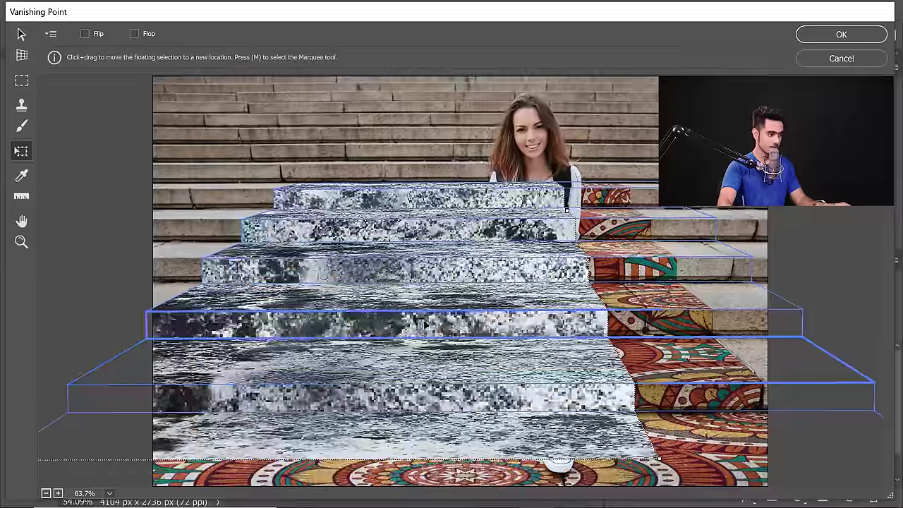
{"action": "left_click_drag", "start_coordinate": [659, 458], "coordinate": [766, 485]}
{"action": "left_click_drag", "start_coordinate": [684, 381], "coordinate": [643, 261]}
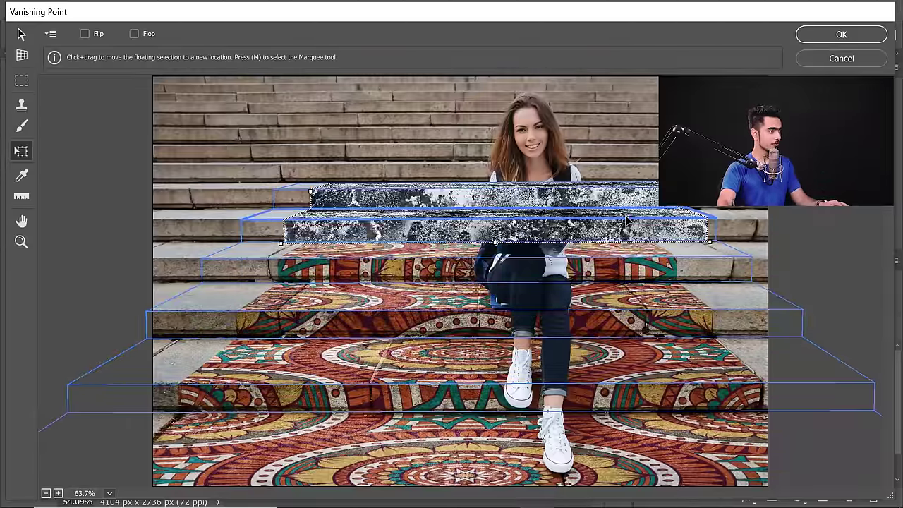
{"action": "left_click_drag", "start_coordinate": [623, 220], "coordinate": [614, 224]}
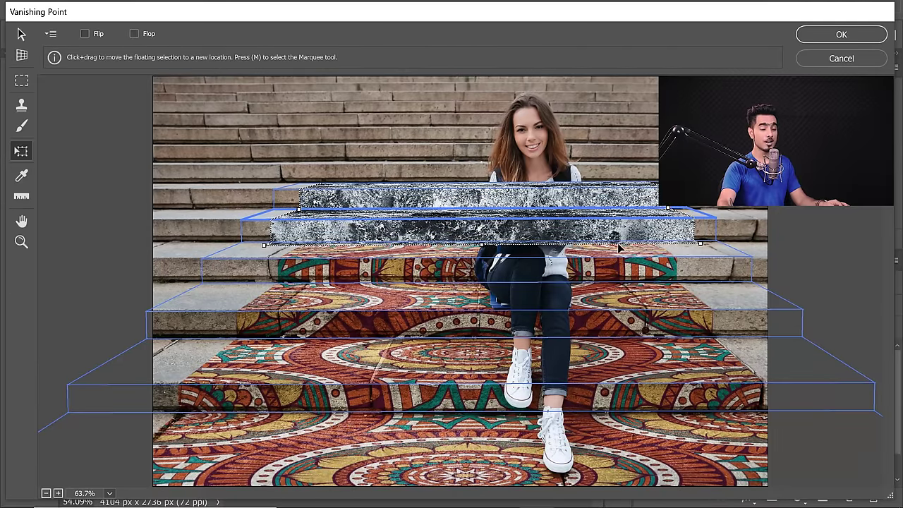
Duplicate the texture down over the remaining lower steps until the staircase is covered, and apply Vanishing Point.
{"action": "key", "text": "alt"}
{"action": "left_click_drag", "start_coordinate": [628, 252], "coordinate": [776, 454]}
{"action": "key", "text": "alt"}
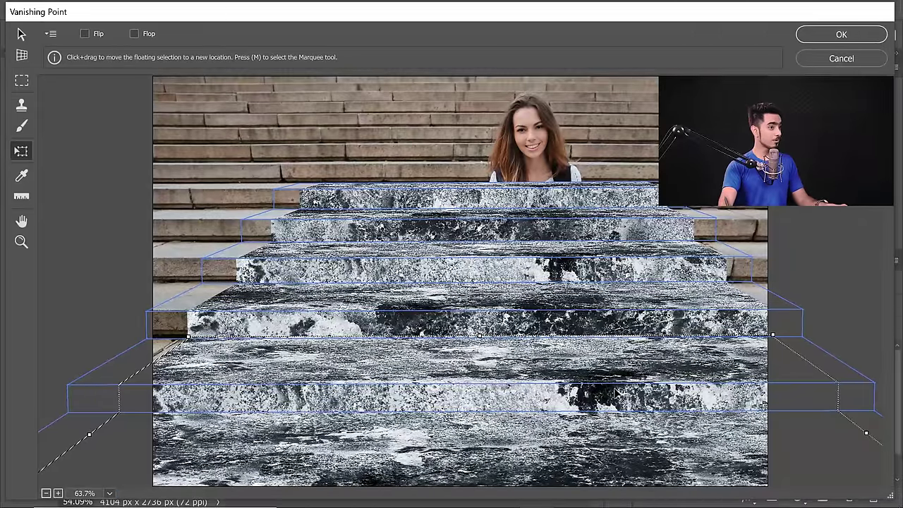
{"action": "key", "text": "Return"}
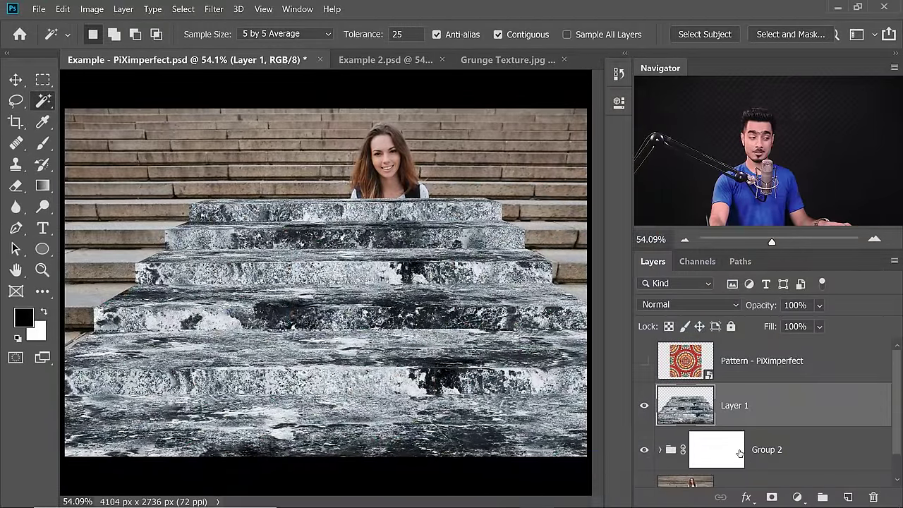
Copy the full canvas content of Layer 1 and clear the selection.
{"action": "left_click", "coordinate": [685, 413], "text": "ctrl"}
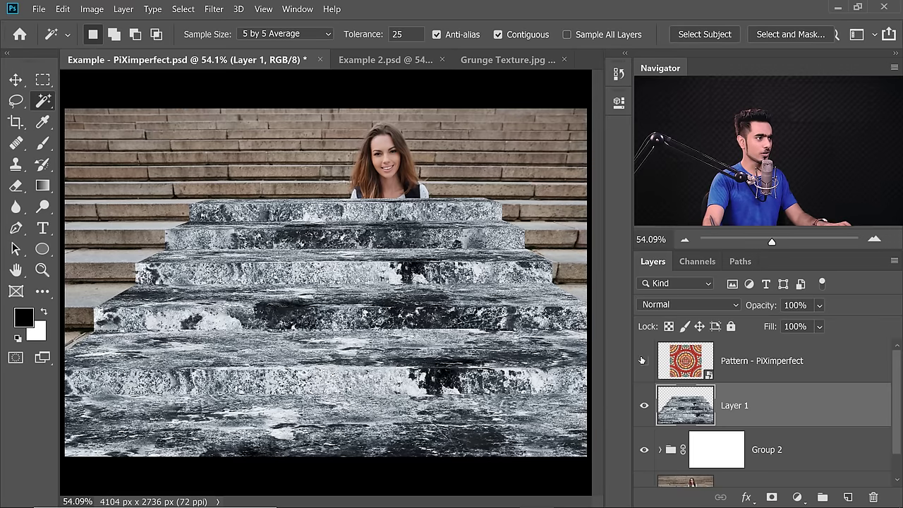
{"action": "key", "text": "ctrl+a"}
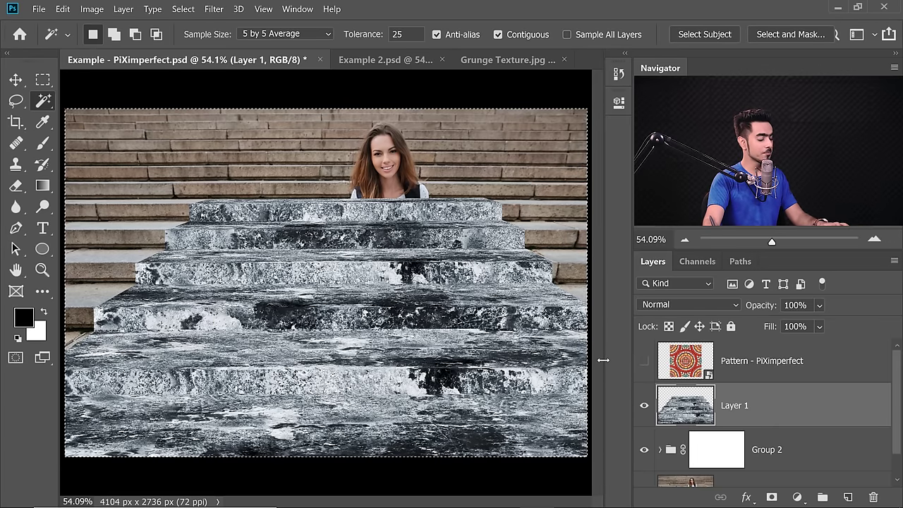
{"action": "key", "text": "ctrl+c"}
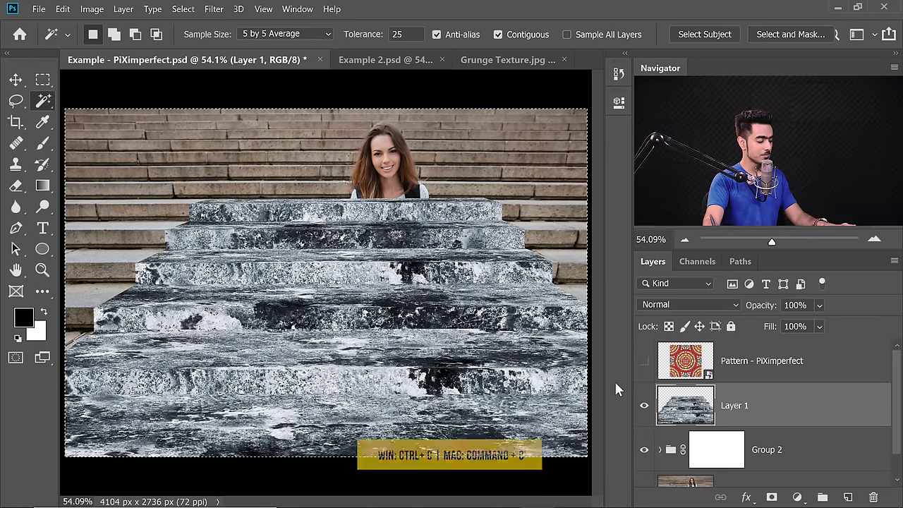
{"action": "key", "text": "ctrl+d"}
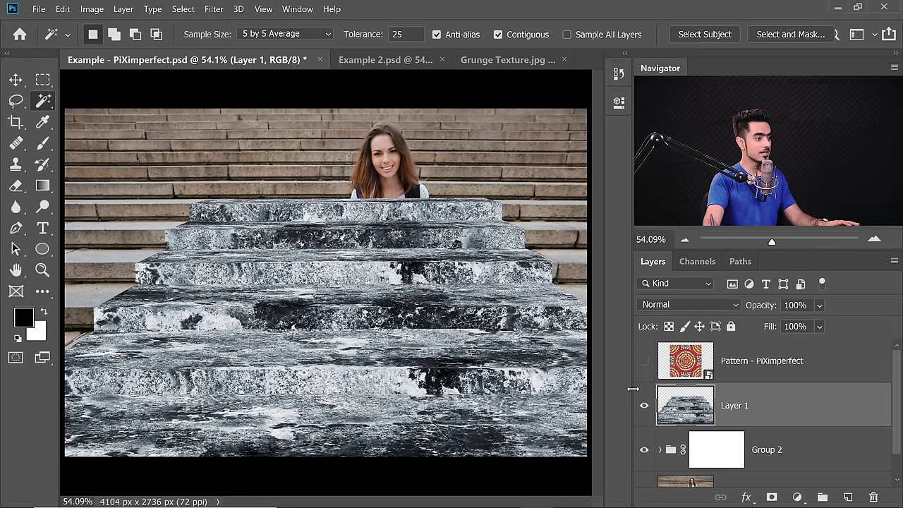
Paste the copied staircase texture in place into Group 2's layer mask and deselect it.
{"action": "left_click", "coordinate": [719, 457], "text": "alt"}
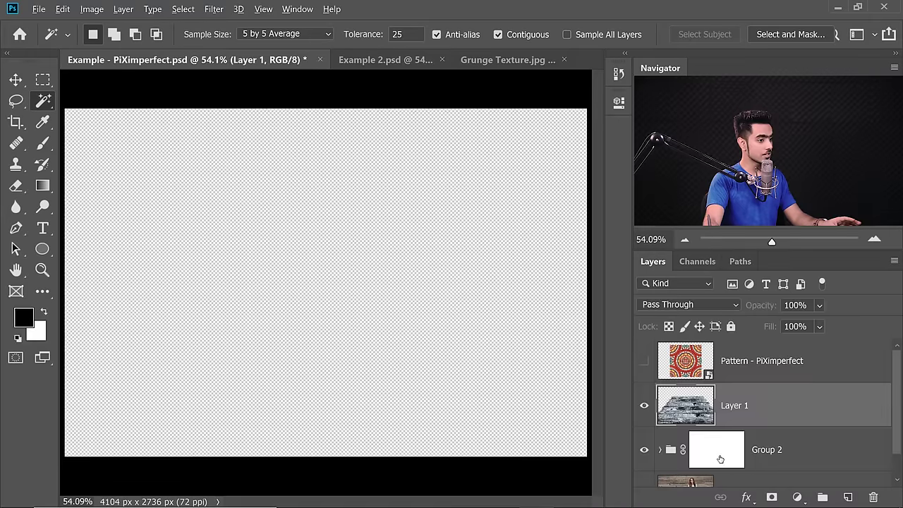
{"action": "key", "text": "ctrl+v"}
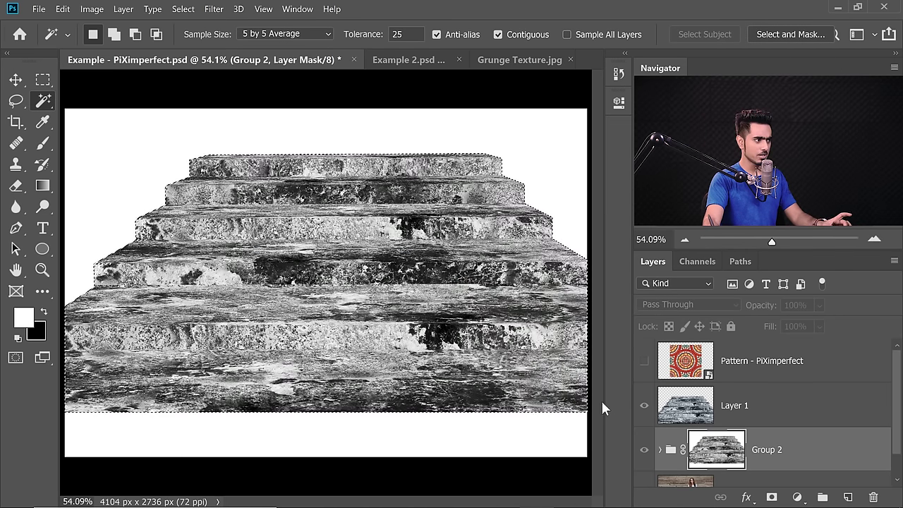
{"action": "key", "text": "ctrl+z"}
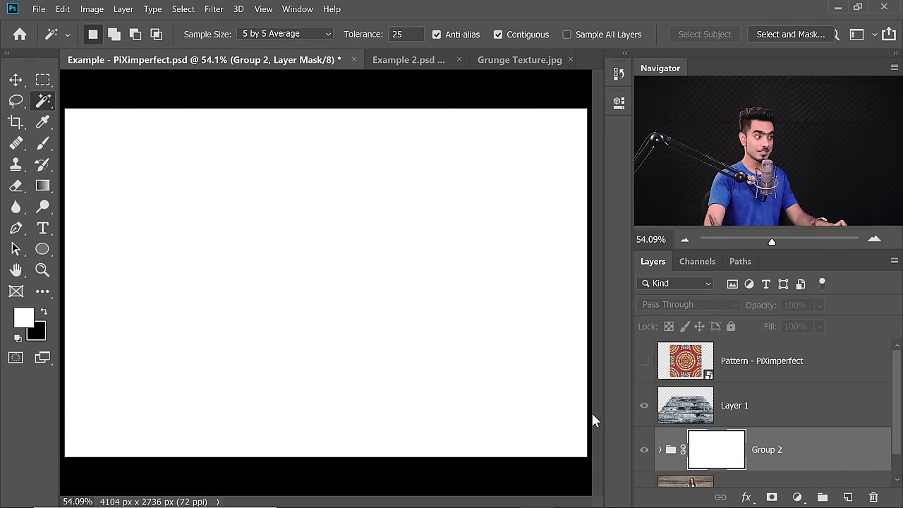
{"action": "key", "text": "ctrl+shift+v"}
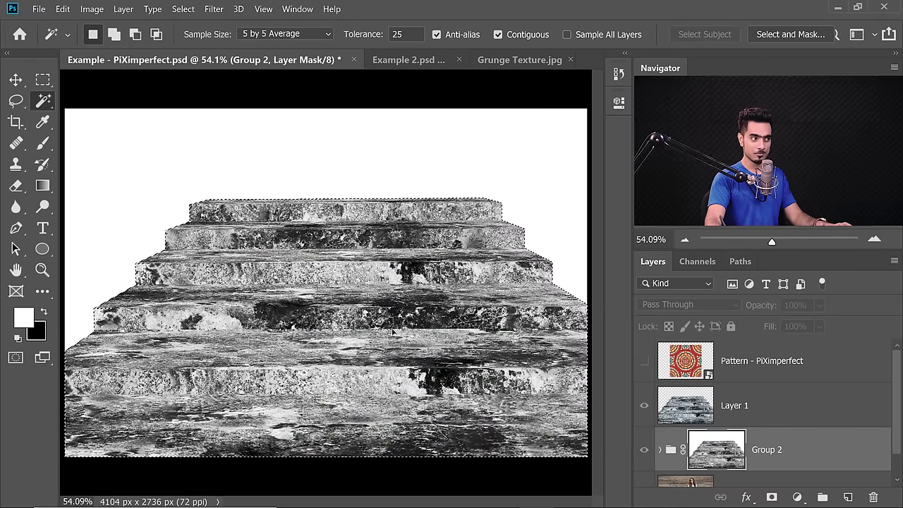
{"action": "key", "text": "ctrl+d"}
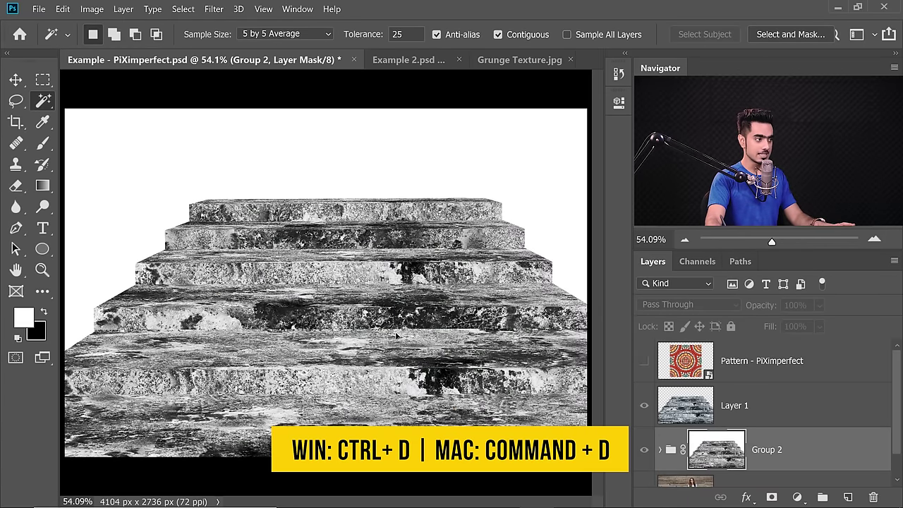
Delete the grunge texture layer, Layer 1, and invert Group 2's layer mask.
{"action": "left_click", "coordinate": [665, 419]}
{"action": "left_click", "coordinate": [641, 407]}
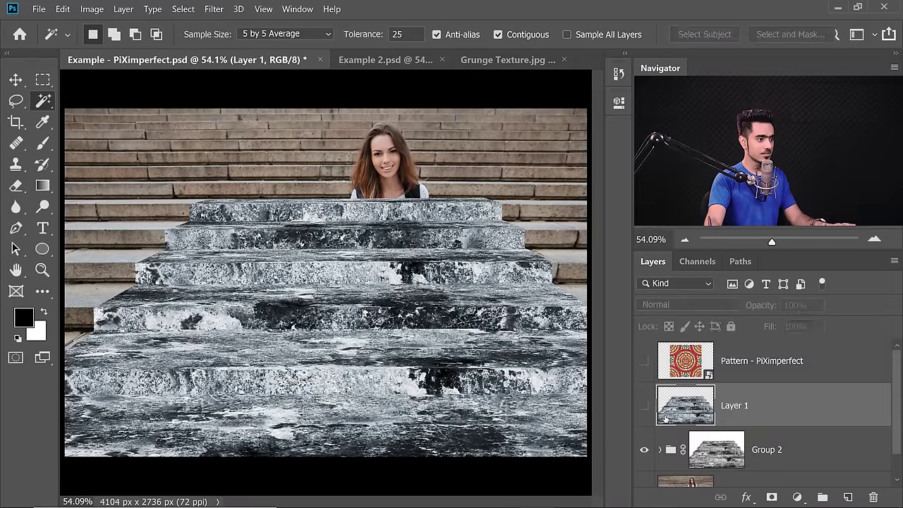
{"action": "left_click_drag", "start_coordinate": [790, 403], "coordinate": [874, 498]}
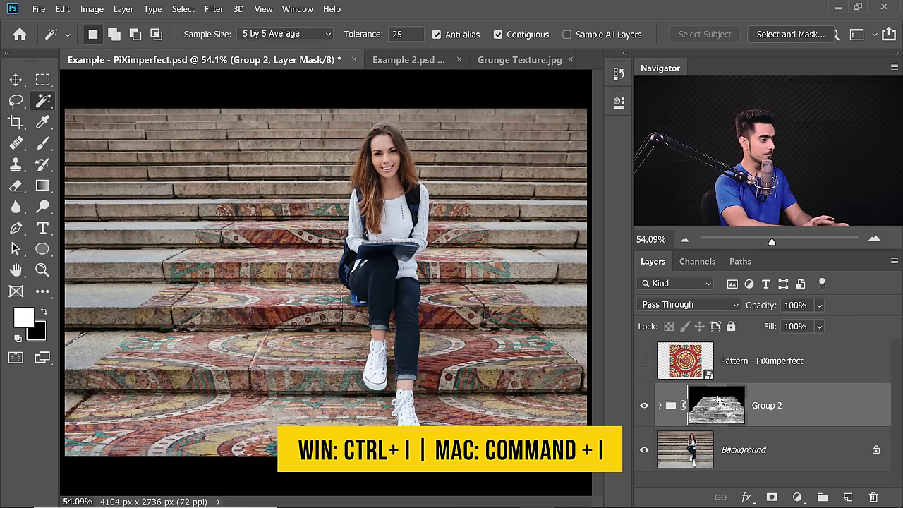
{"action": "key", "text": "ctrl+i"}
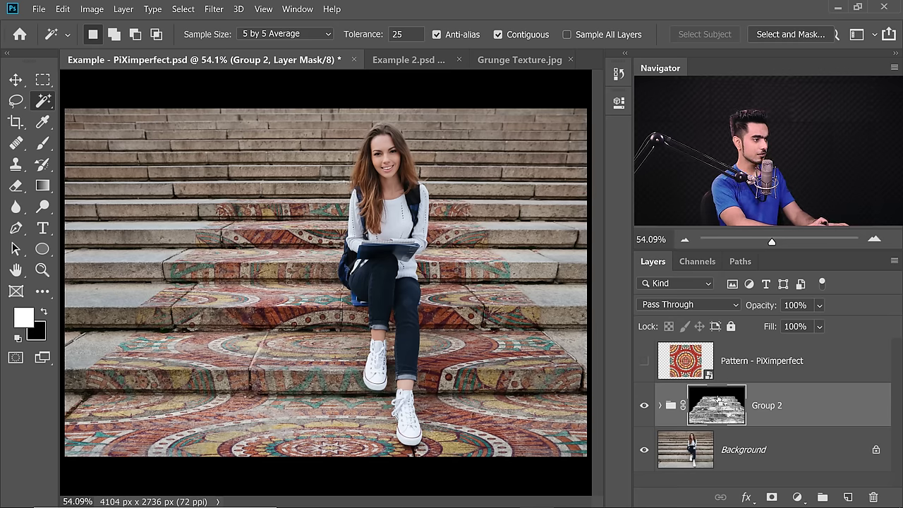
Compare Group 2's mask inverted and restored, and brighten it with Levels by lowering the white input level to strengthen the pattern.
{"action": "key", "text": "ctrl+i"}
{"action": "key", "text": "ctrl+i"}
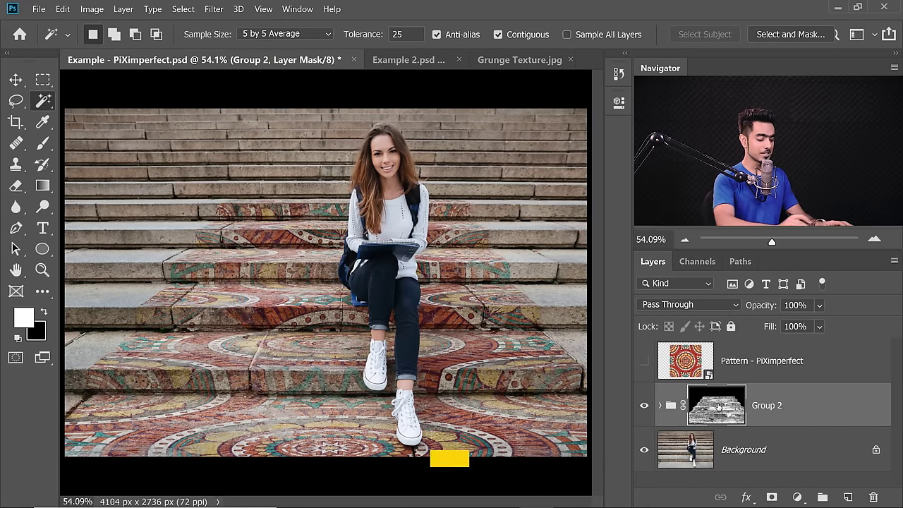
{"action": "key", "text": "ctrl+l"}
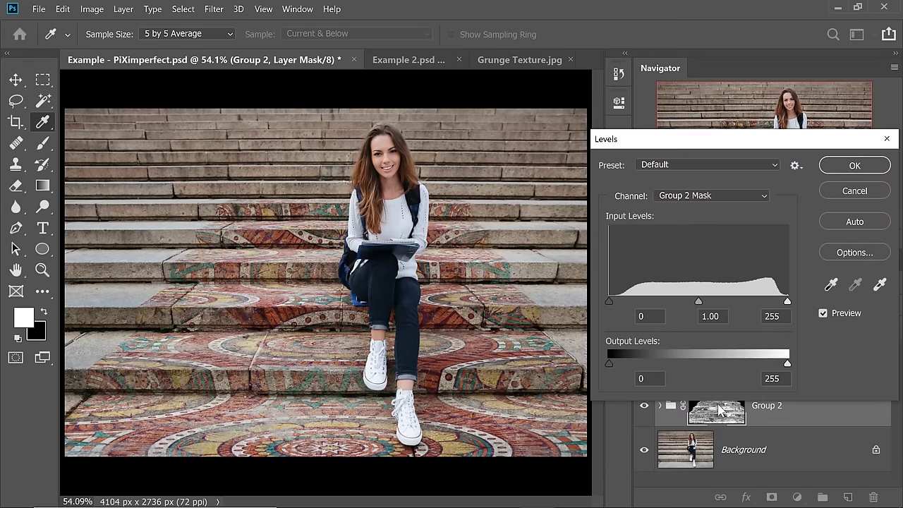
{"action": "mouse_move", "coordinate": [609, 299]}
{"action": "left_mouse_down"}
{"action": "mouse_move", "coordinate": [639, 297]}
{"action": "mouse_move", "coordinate": [592, 300]}
{"action": "left_mouse_up"}
{"action": "left_click_drag", "start_coordinate": [787, 304], "coordinate": [704, 304]}
{"action": "left_click", "coordinate": [842, 165]}
{"action": "key", "text": "w"}
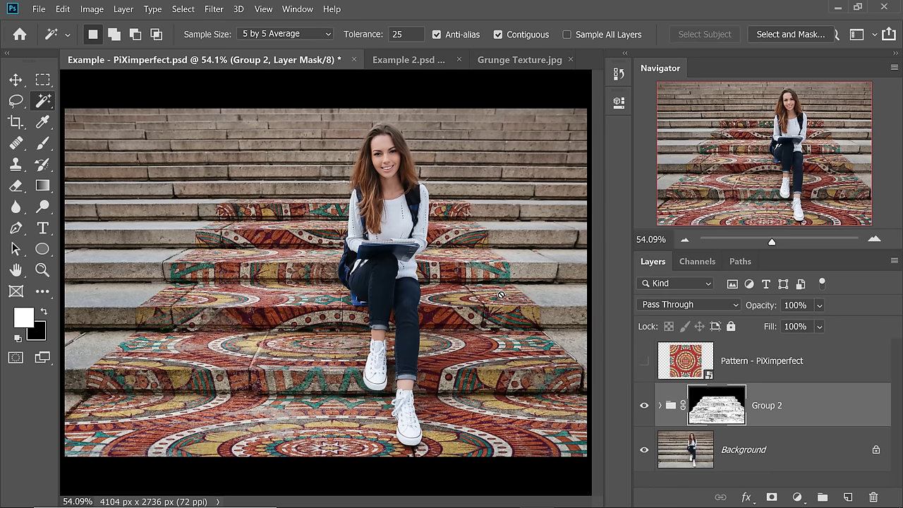
Prepare the Brush tool with black as the foreground colour for painting on Group 2's mask at the pattern's edge.
{"action": "left_click_drag", "start_coordinate": [119, 343], "coordinate": [238, 333]}
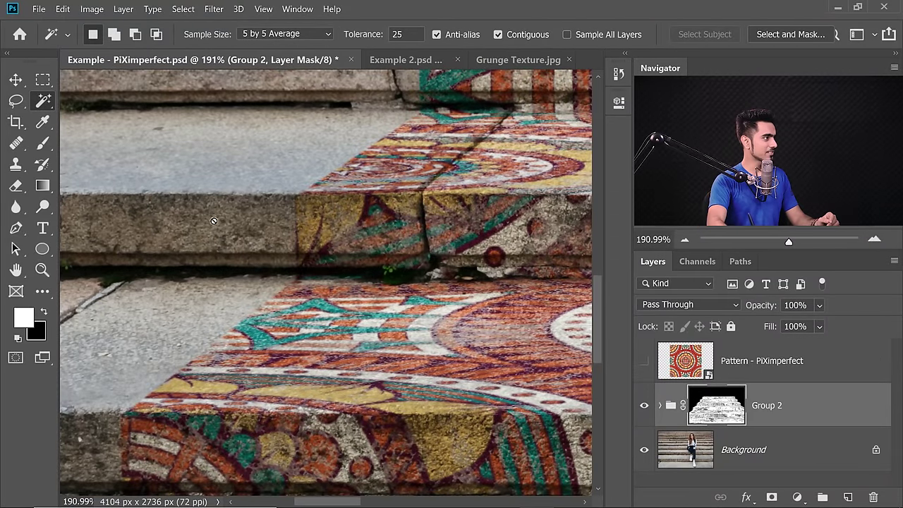
{"action": "left_click", "coordinate": [42, 142]}
{"action": "left_click", "coordinate": [91, 37]}
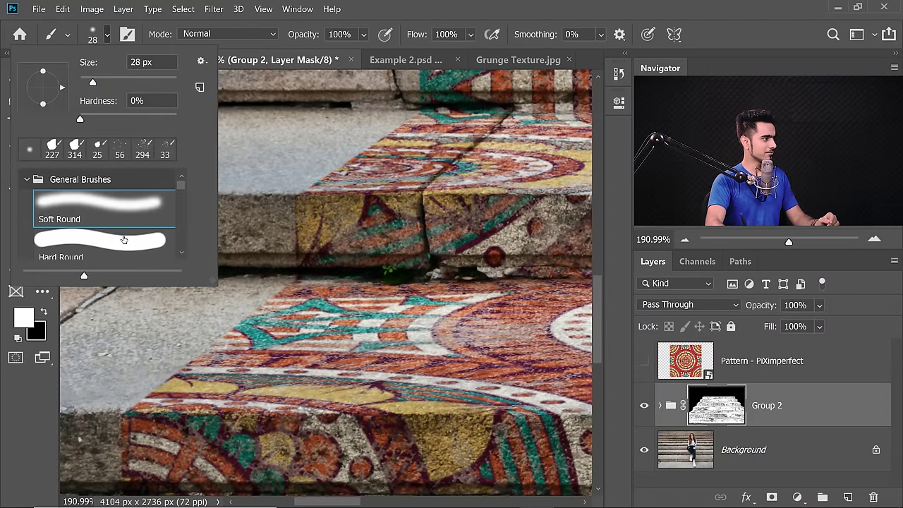
{"action": "left_click", "coordinate": [259, 174]}
{"action": "mouse_move", "coordinate": [281, 297]}
{"action": "left_mouse_down"}
{"action": "mouse_move", "coordinate": [289, 273]}
{"action": "mouse_move", "coordinate": [220, 313]}
{"action": "mouse_move", "coordinate": [300, 272]}
{"action": "mouse_move", "coordinate": [205, 352]}
{"action": "mouse_move", "coordinate": [104, 413]}
{"action": "mouse_move", "coordinate": [145, 399]}
{"action": "mouse_move", "coordinate": [90, 445]}
{"action": "mouse_move", "coordinate": [65, 451]}
{"action": "mouse_move", "coordinate": [247, 329]}
{"action": "mouse_move", "coordinate": [167, 426]}
{"action": "left_mouse_up"}
{"action": "key", "text": "x"}
Browse the brush presets and choose the KYLE Ultimate Charcoal Pencil 25 px brush from Dry Media Brushes.
{"action": "left_click", "coordinate": [95, 39]}
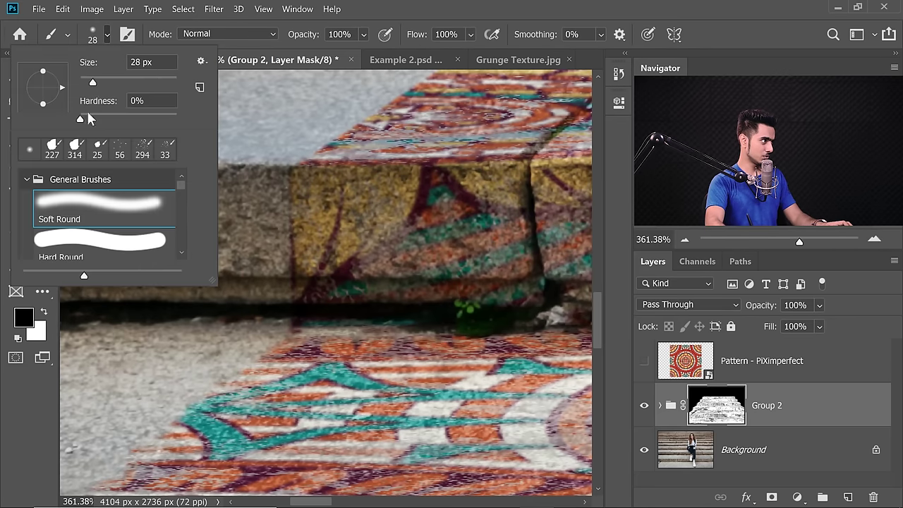
{"action": "left_click", "coordinate": [27, 180]}
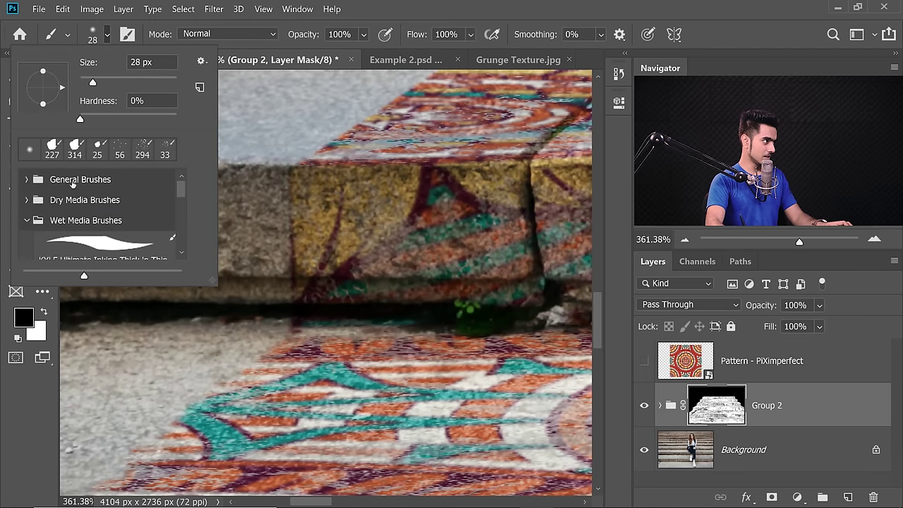
{"action": "left_click", "coordinate": [27, 220]}
{"action": "left_click_drag", "start_coordinate": [181, 197], "coordinate": [181, 205]}
{"action": "left_click", "coordinate": [28, 235]}
{"action": "scroll", "coordinate": [182, 195], "scroll_direction": "down", "scroll_amount": 3}
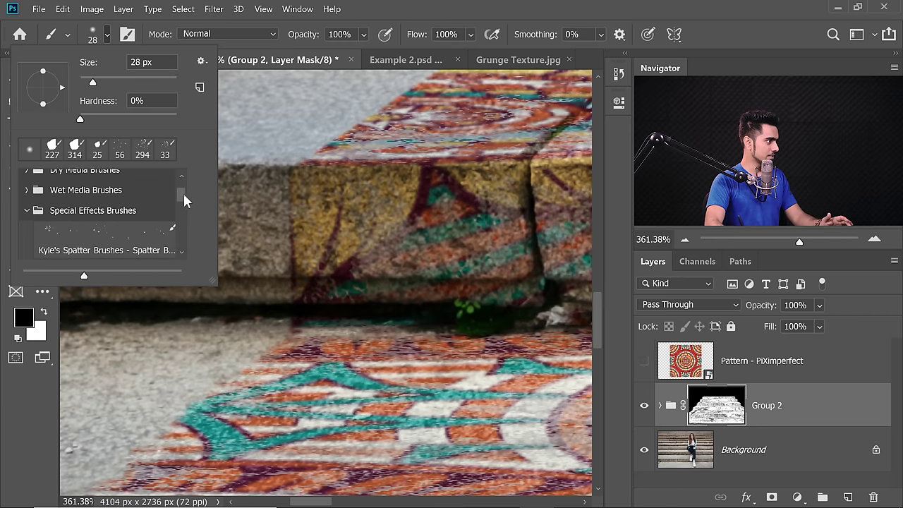
{"action": "scroll", "coordinate": [180, 190], "scroll_direction": "up", "scroll_amount": 3}
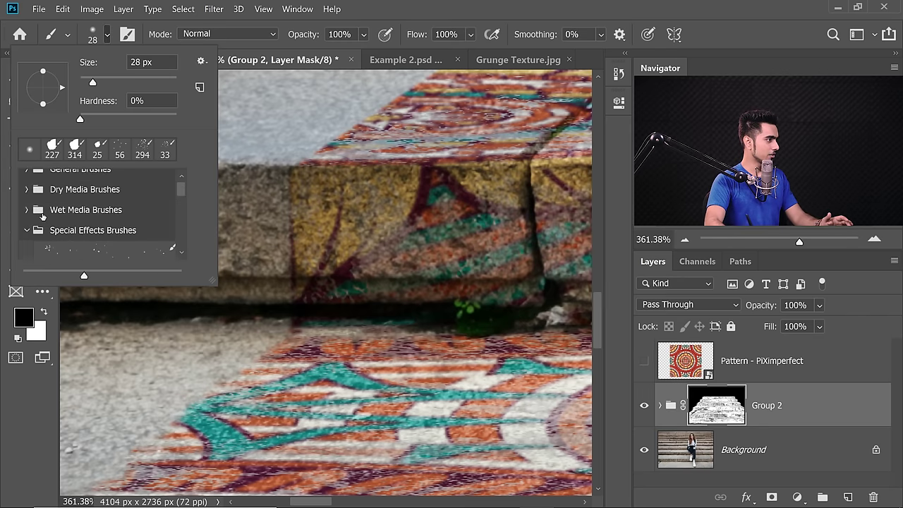
{"action": "left_click", "coordinate": [27, 189]}
{"action": "mouse_move", "coordinate": [182, 179]}
{"action": "left_mouse_down"}
{"action": "mouse_move", "coordinate": [182, 191]}
{"action": "mouse_move", "coordinate": [161, 198]}
{"action": "left_mouse_up"}
{"action": "left_click", "coordinate": [161, 198]}
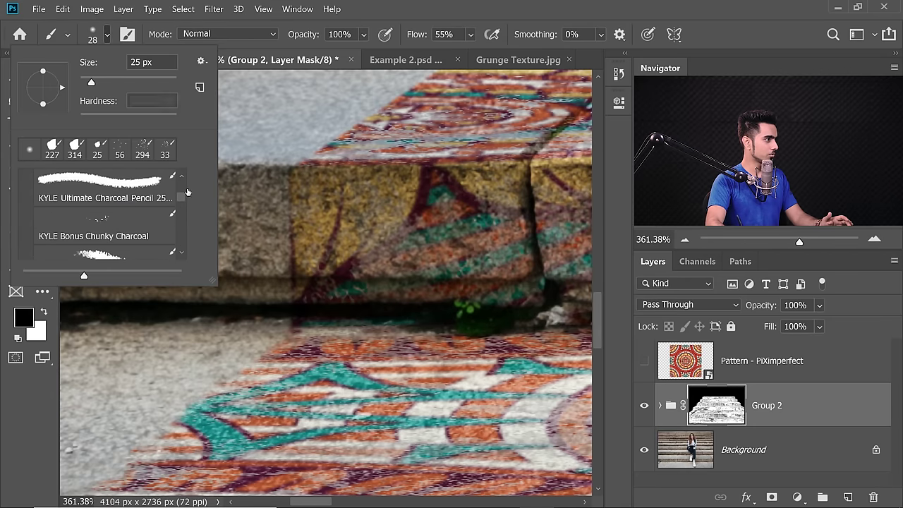
{"action": "key", "text": "Return"}
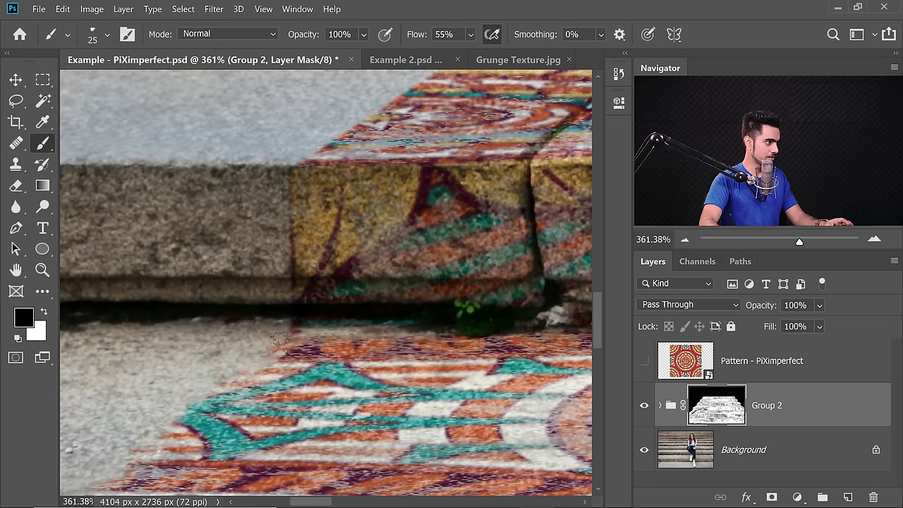
Enlarge the charcoal brush to 47 px and paint black on Group 2's mask to roughen the pattern's straight edge on the step riser.
{"action": "scroll", "coordinate": [258, 296], "scroll_direction": "up", "scroll_amount": 2}
{"action": "right_click", "coordinate": [245, 282], "text": "alt"}
{"action": "left_click_drag", "start_coordinate": [264, 292], "coordinate": [272, 294]}
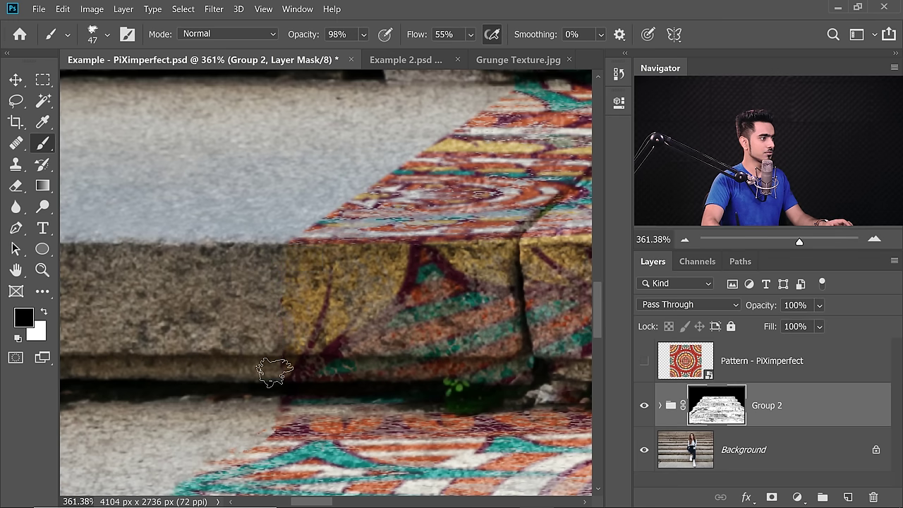
Open the brush preset options beside the next stretch of the pattern's edge.
{"action": "scroll", "coordinate": [273, 356], "scroll_direction": "up", "scroll_amount": 3}
{"action": "left_click", "coordinate": [92, 37]}
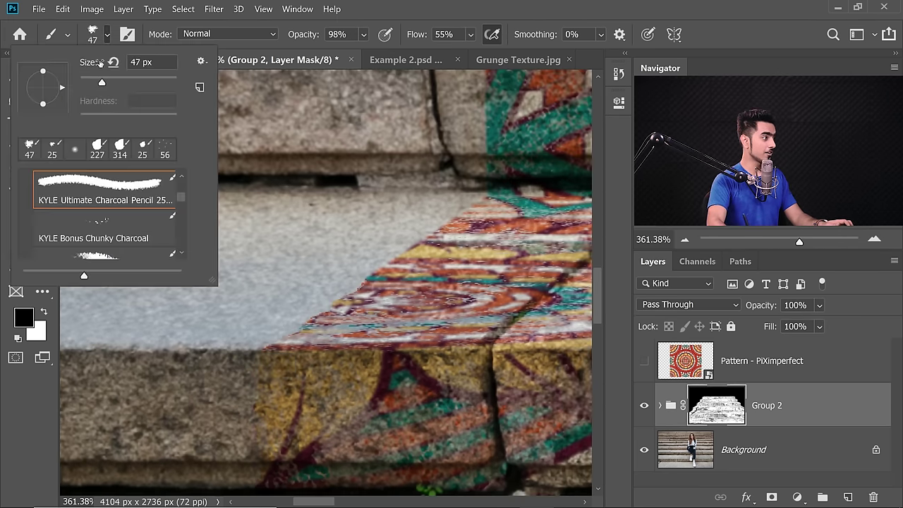